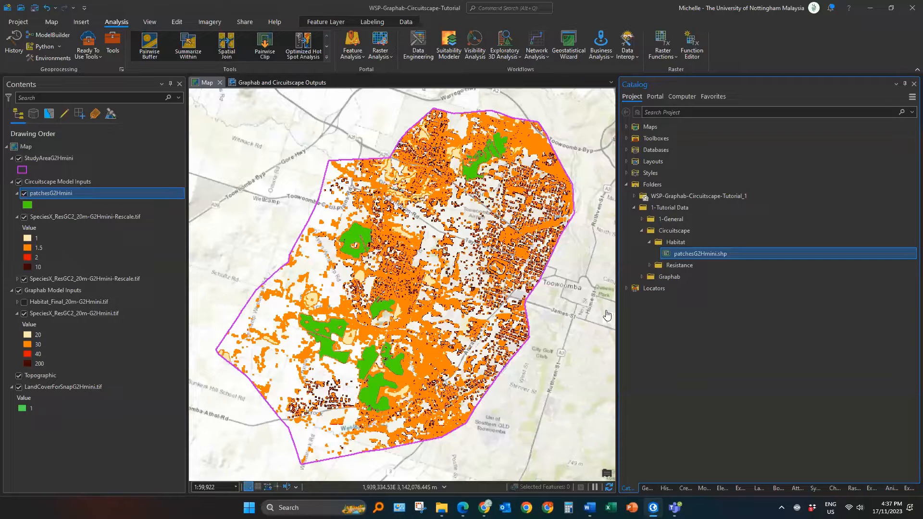
Step: Switch to File Explorer and extract the 1-Software.zip archive inside the 1-Tutorial Data folder
{"action": "key", "text": "alt+Tab"}
{"action": "key", "text": "alt+Tab"}
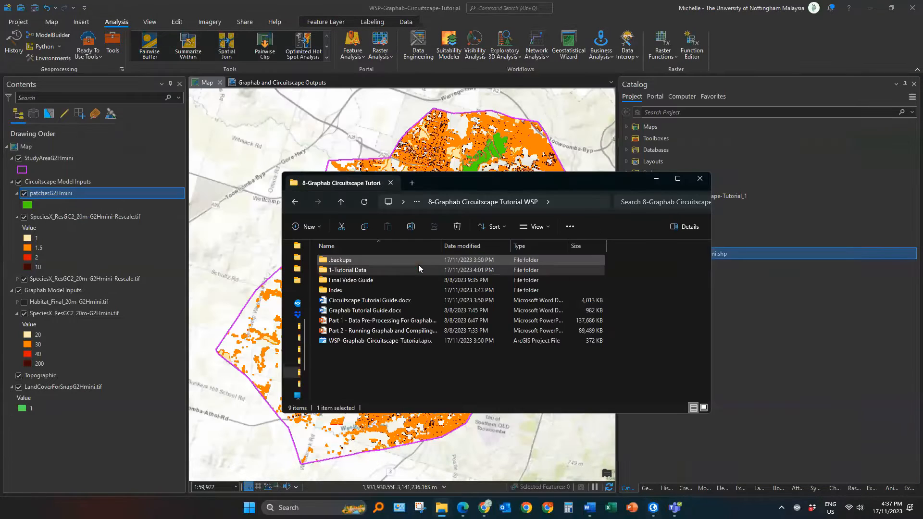
{"action": "double_click", "coordinate": [418, 264]}
{"action": "double_click", "coordinate": [347, 260]}
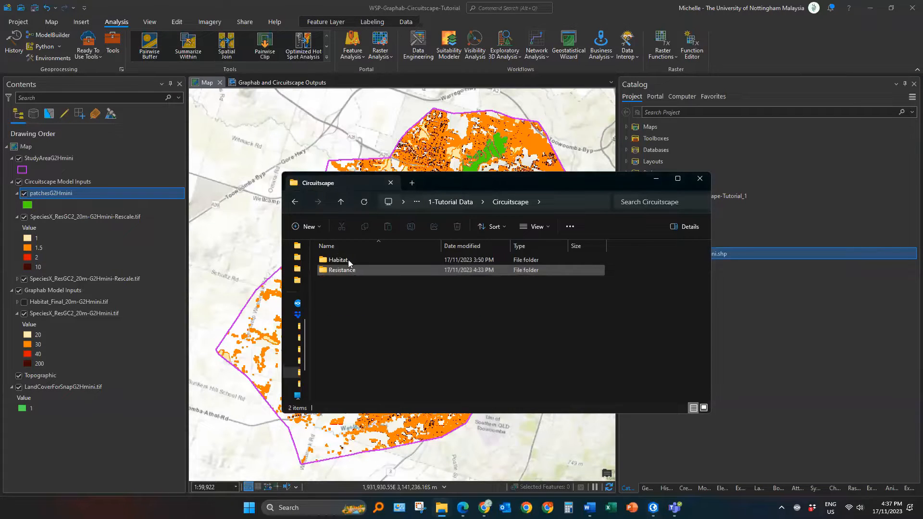
{"action": "left_click", "coordinate": [342, 203]}
{"action": "left_click", "coordinate": [368, 289]}
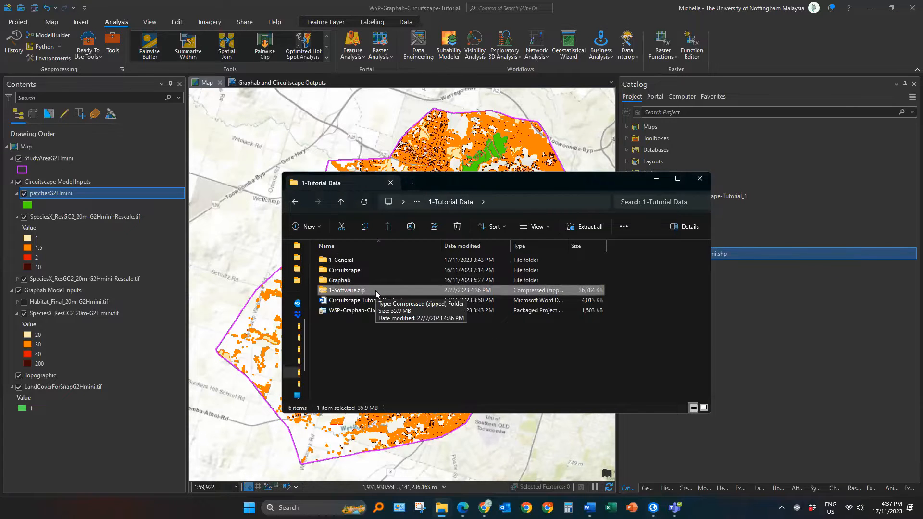
{"action": "right_click", "coordinate": [376, 290]}
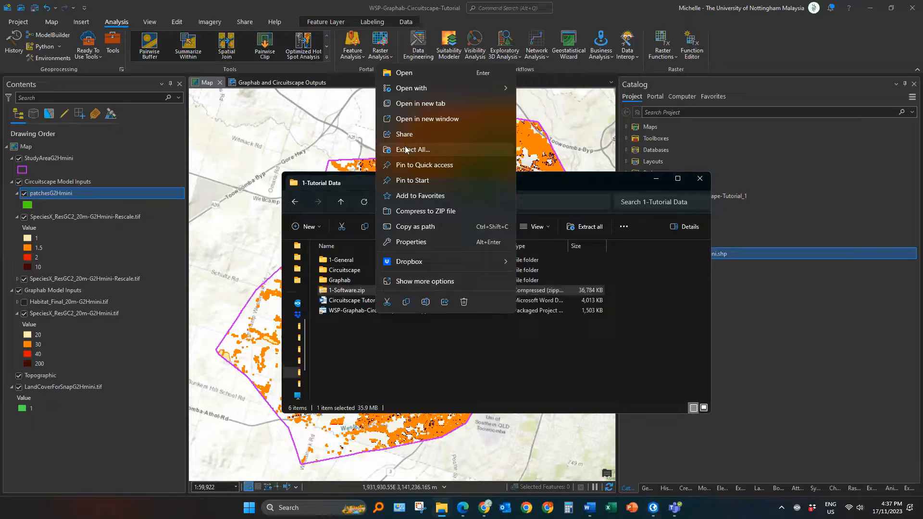
{"action": "left_click", "coordinate": [405, 149]}
{"action": "left_click", "coordinate": [547, 347]}
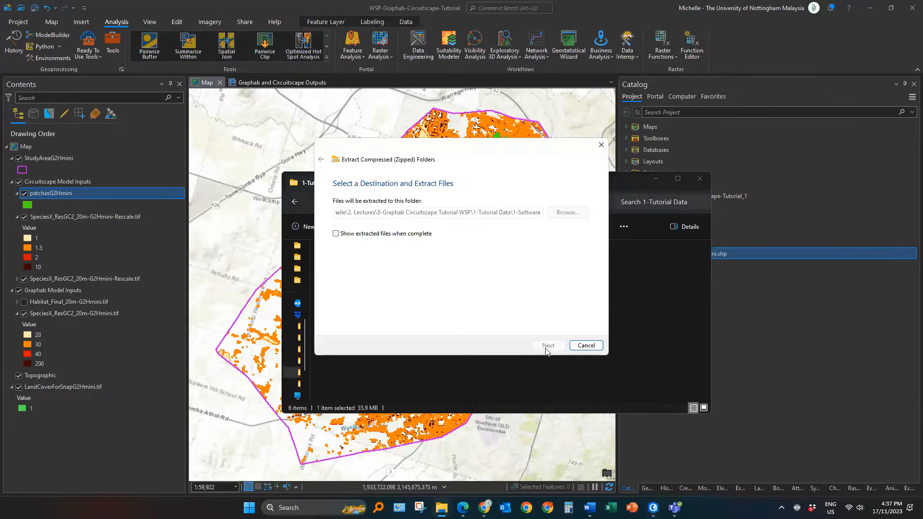
Step: Open the extracted 1-Software folder and extract the linkage_mapper_3_1_0.zip archive there
{"action": "double_click", "coordinate": [356, 280]}
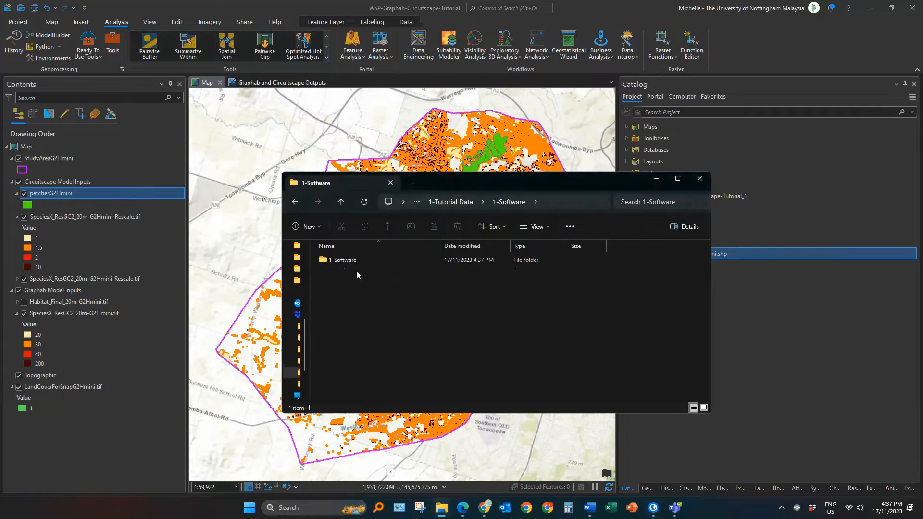
{"action": "double_click", "coordinate": [359, 260]}
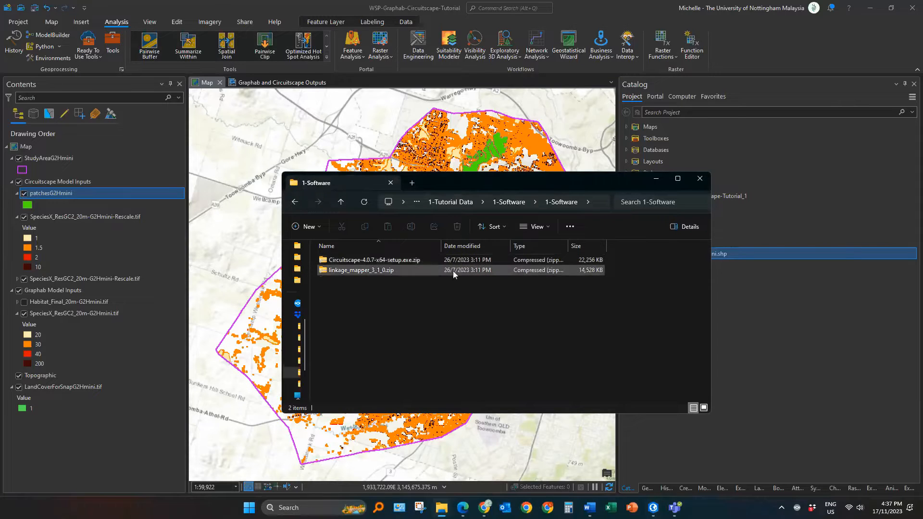
{"action": "left_click", "coordinate": [344, 261]}
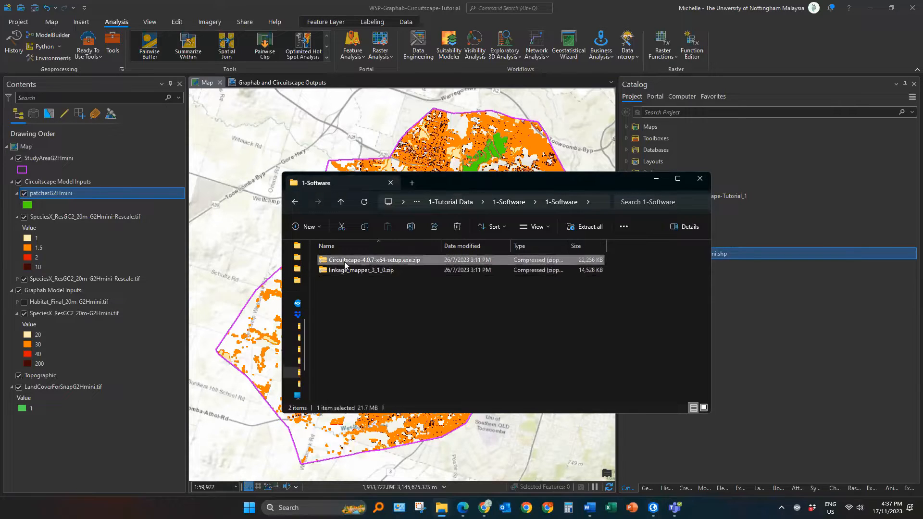
{"action": "left_click", "coordinate": [385, 272]}
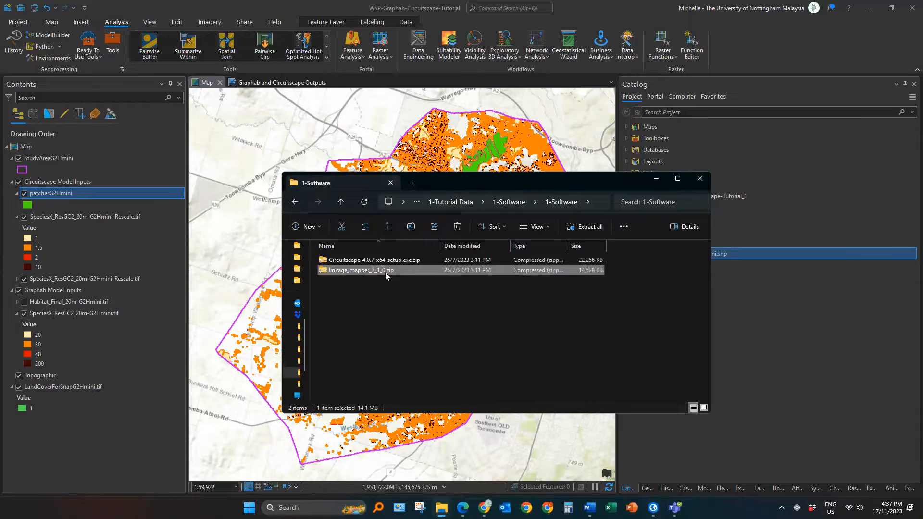
{"action": "right_click", "coordinate": [385, 272]}
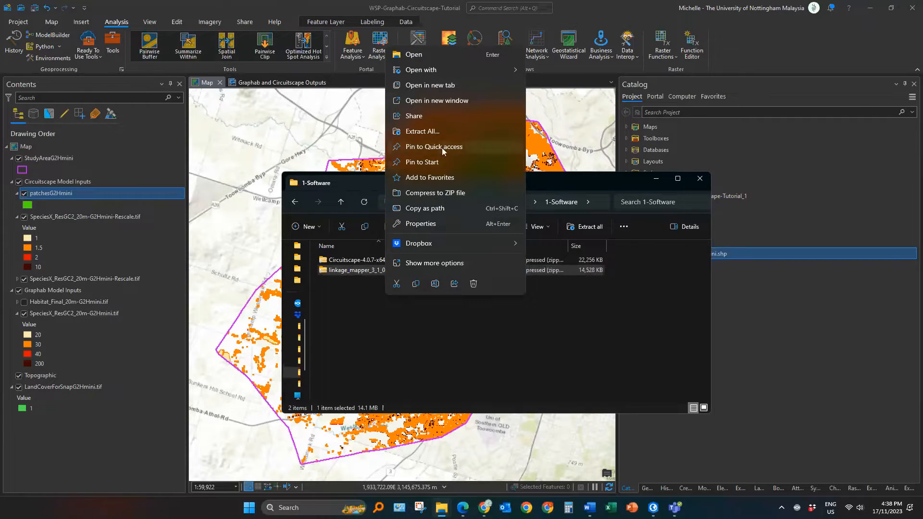
{"action": "left_click", "coordinate": [432, 132]}
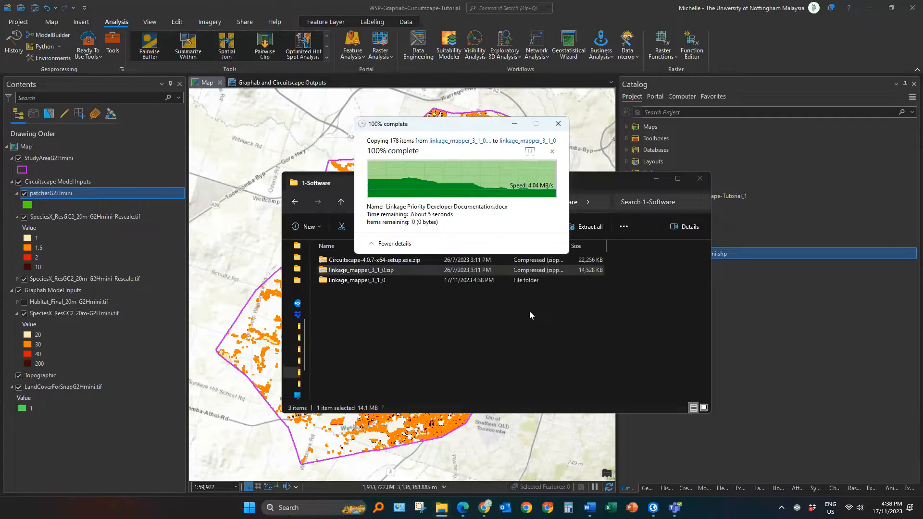
{"action": "left_click", "coordinate": [509, 329]}
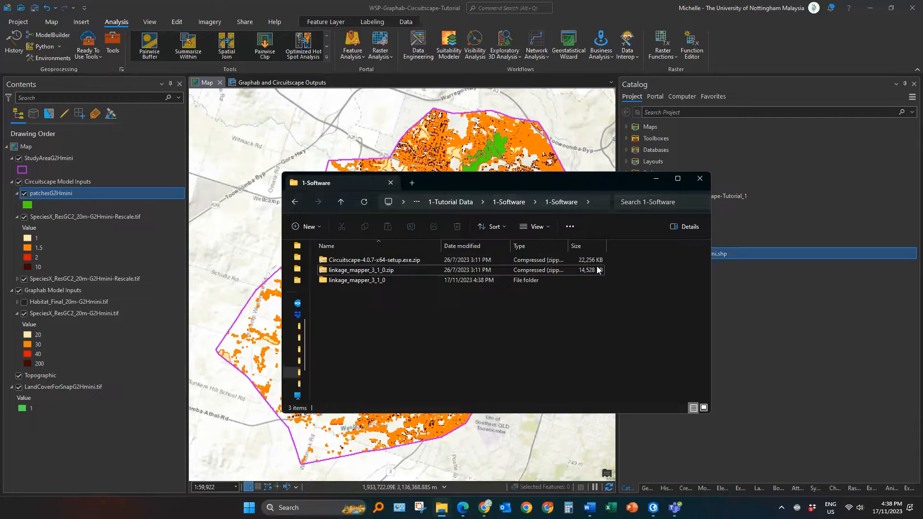
Step: Add the Linkage Mapper.tbx toolbox from the extracted linkage_mapper_3_1_0 toolbox folder to the project's Toolboxes
{"action": "left_click", "coordinate": [657, 179]}
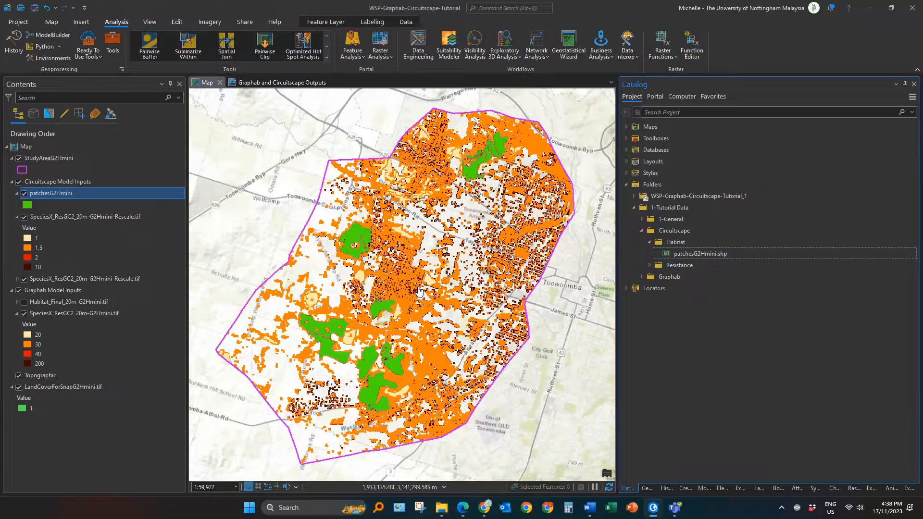
{"action": "double_click", "coordinate": [654, 139]}
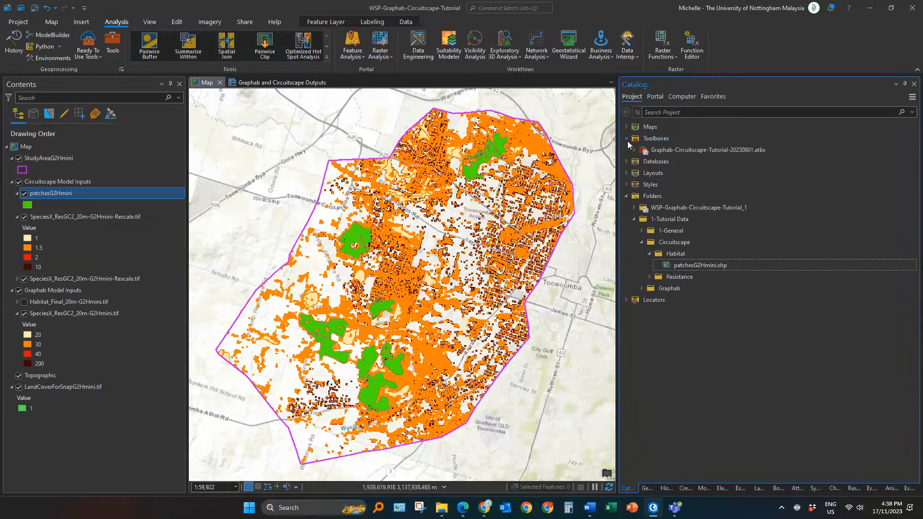
{"action": "left_click", "coordinate": [626, 138]}
{"action": "left_click", "coordinate": [626, 139]}
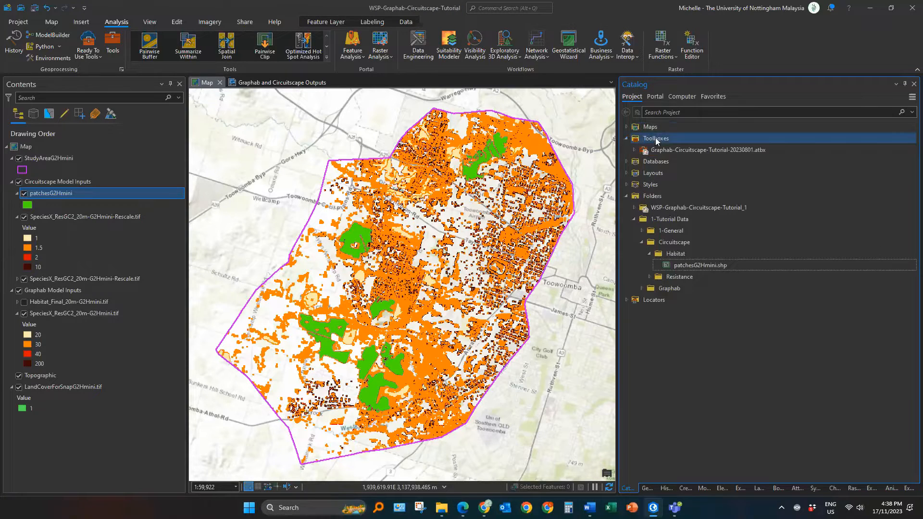
{"action": "right_click", "coordinate": [665, 138]}
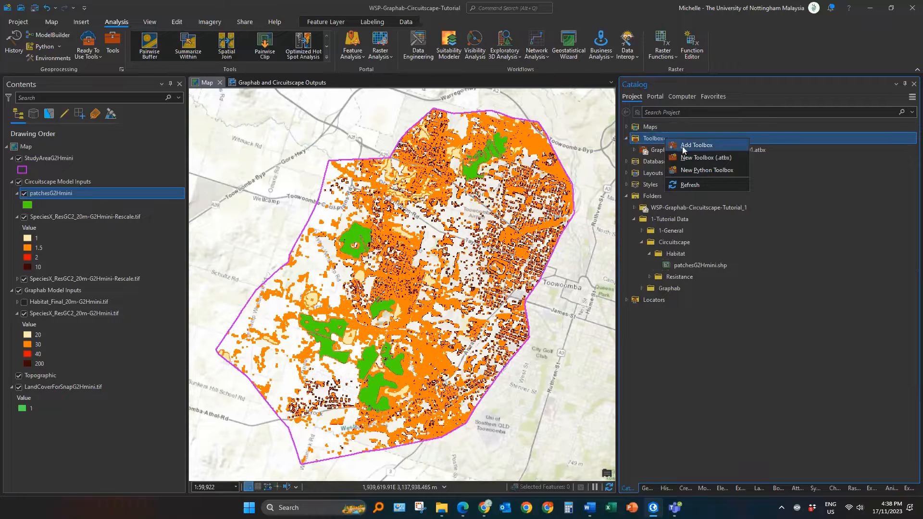
{"action": "left_click", "coordinate": [684, 146]}
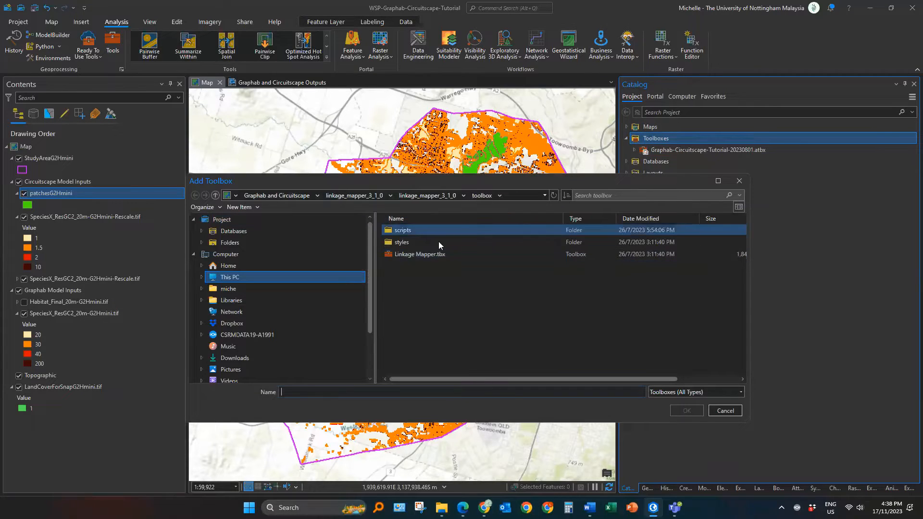
{"action": "left_click", "coordinate": [453, 253]}
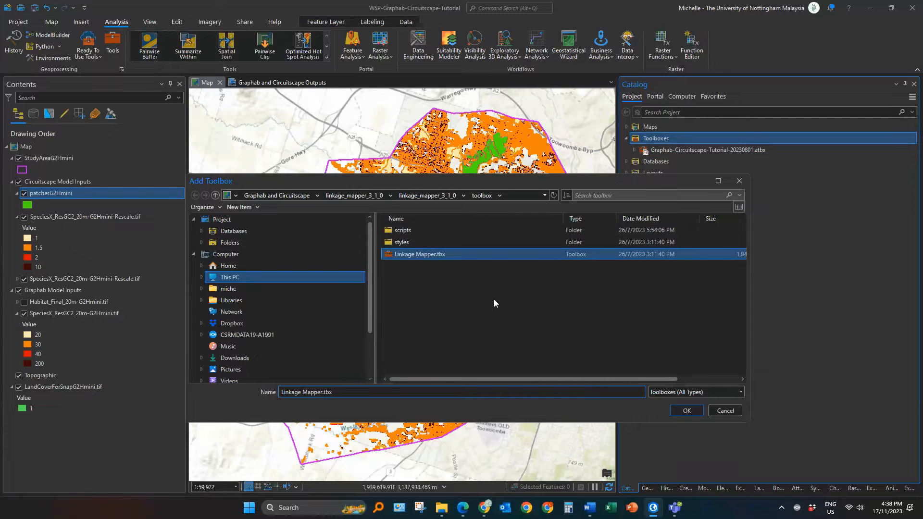
{"action": "key", "text": "alt+Tab"}
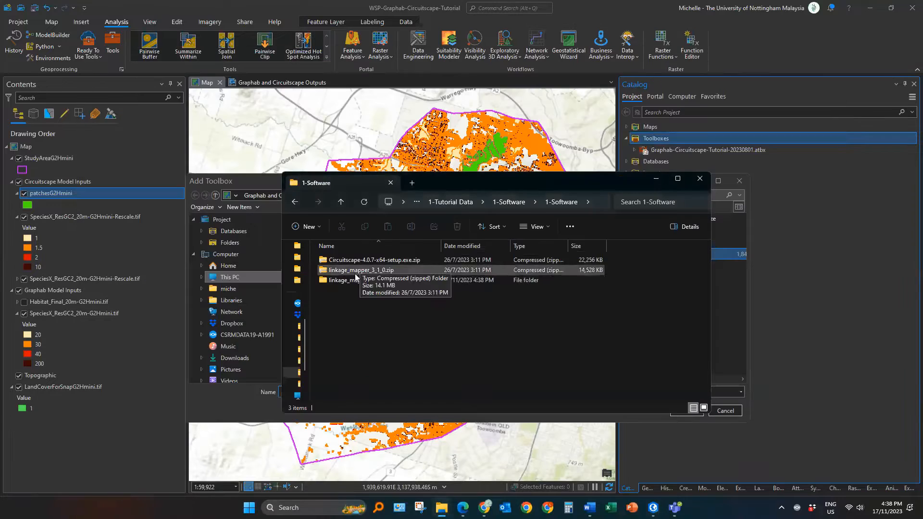
{"action": "double_click", "coordinate": [357, 259]}
{"action": "double_click", "coordinate": [359, 279]}
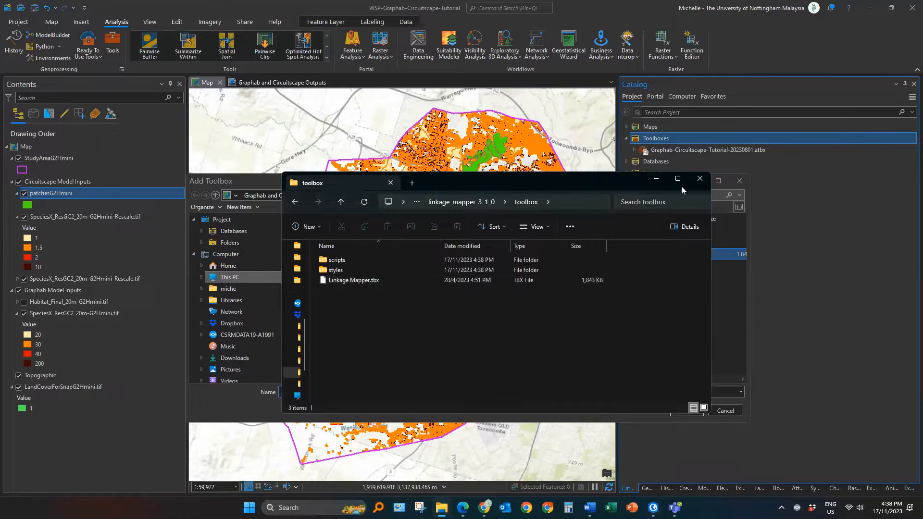
{"action": "left_click", "coordinate": [654, 182]}
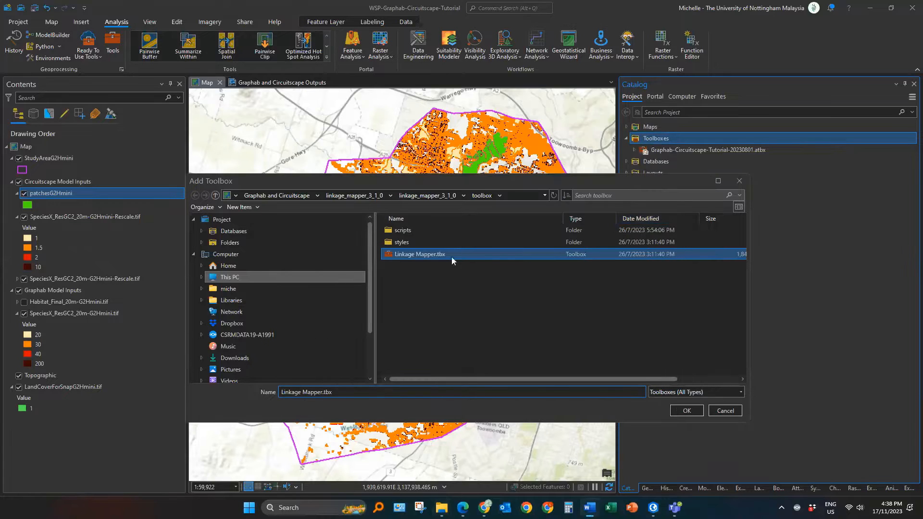
{"action": "left_click", "coordinate": [686, 411]}
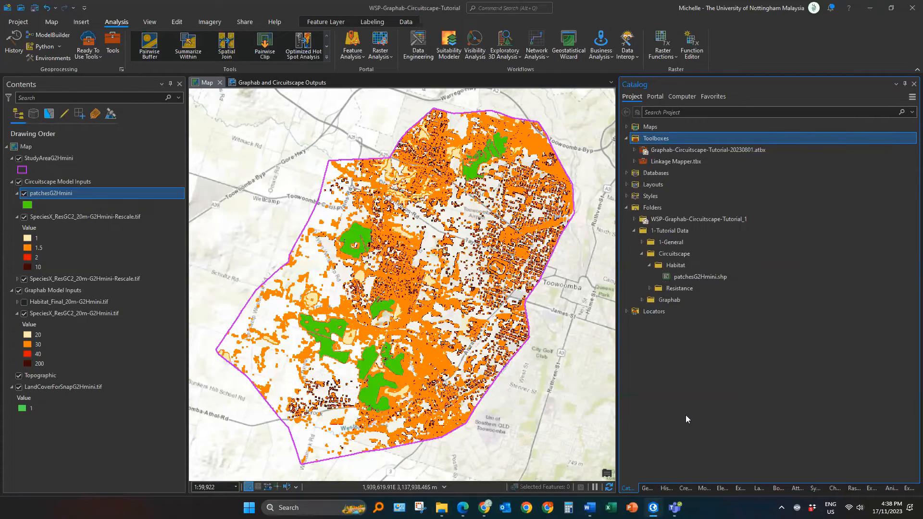
Step: Expand Linkage Mapper.tbx and Linkage Pathways Tool, and open the Build Network and Map Linkages tool
{"action": "left_click", "coordinate": [634, 162]}
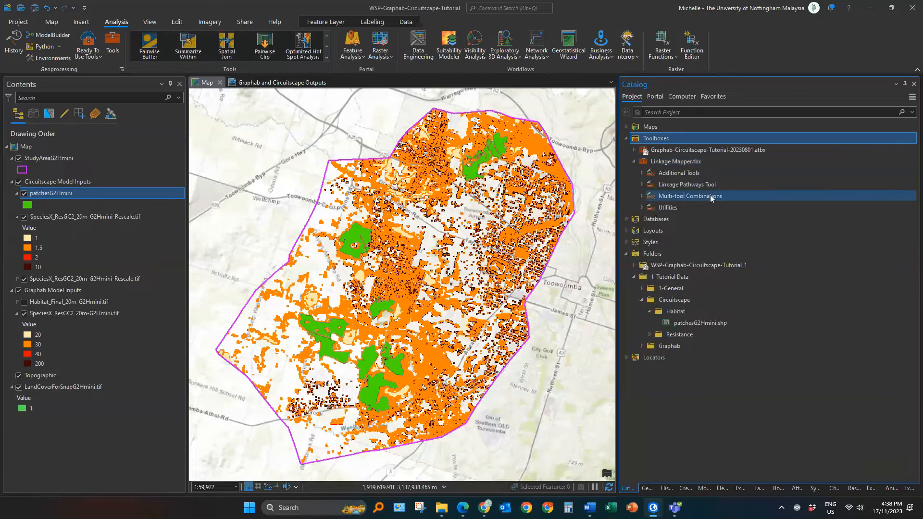
{"action": "left_click", "coordinate": [642, 185]}
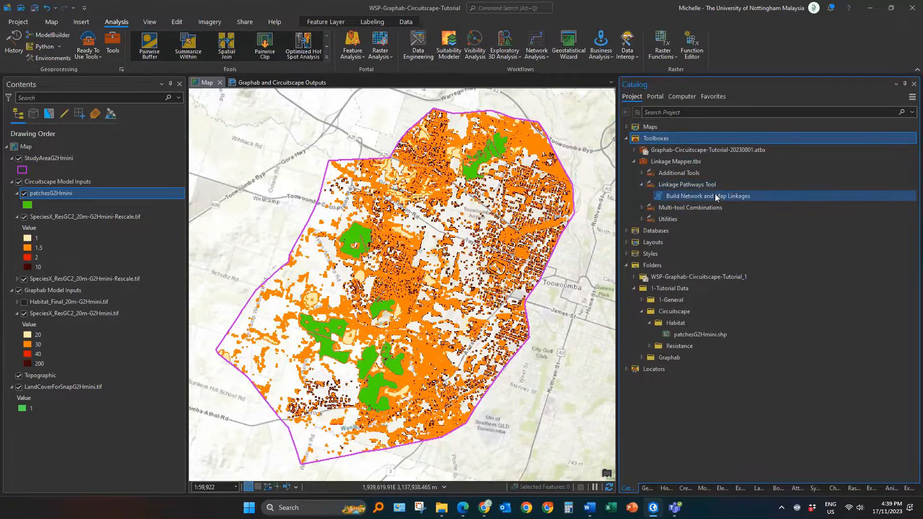
{"action": "left_click", "coordinate": [716, 196]}
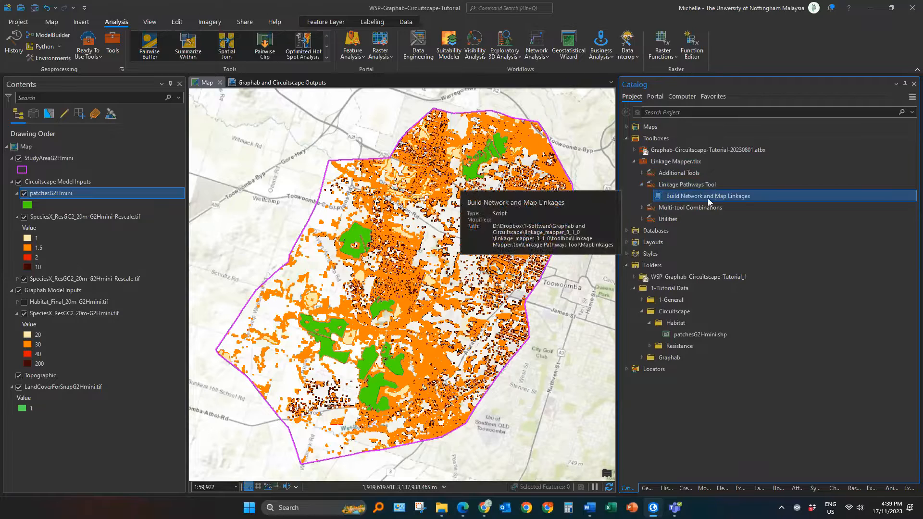
{"action": "double_click", "coordinate": [739, 196]}
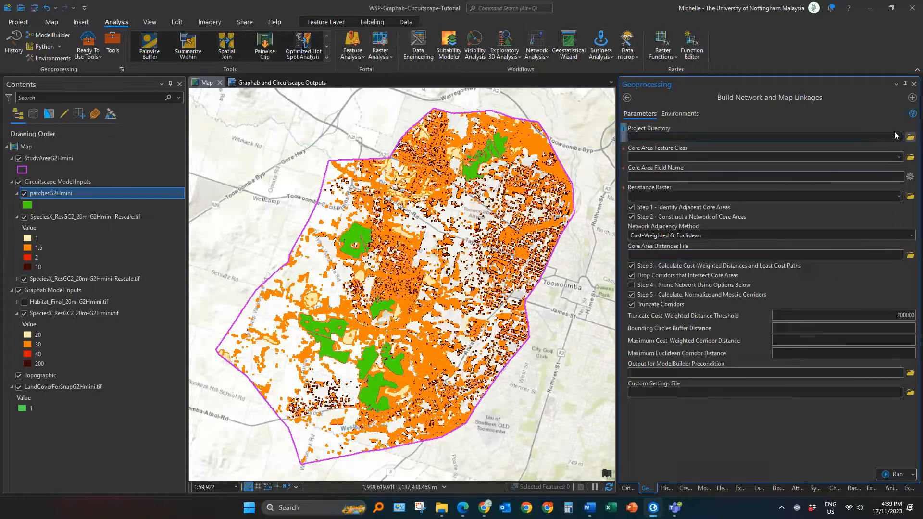
{"action": "left_click", "coordinate": [911, 138]}
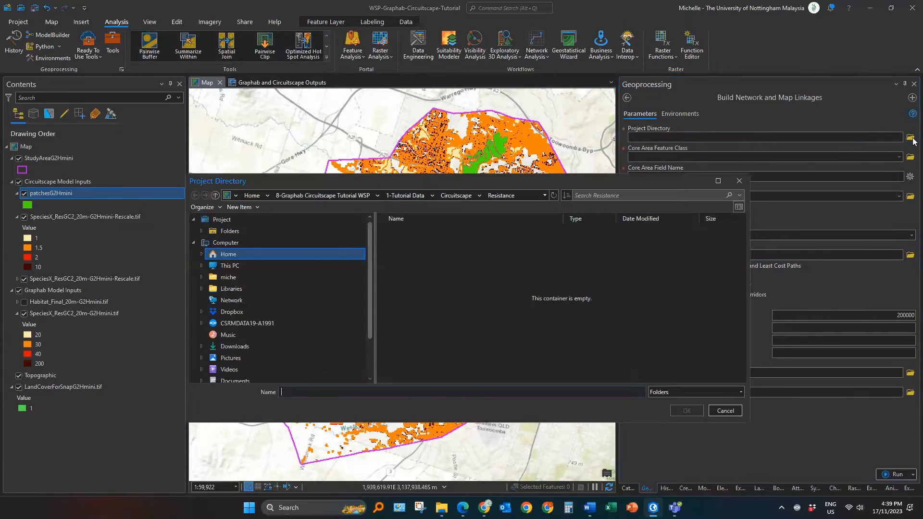
{"action": "left_click", "coordinate": [238, 265]}
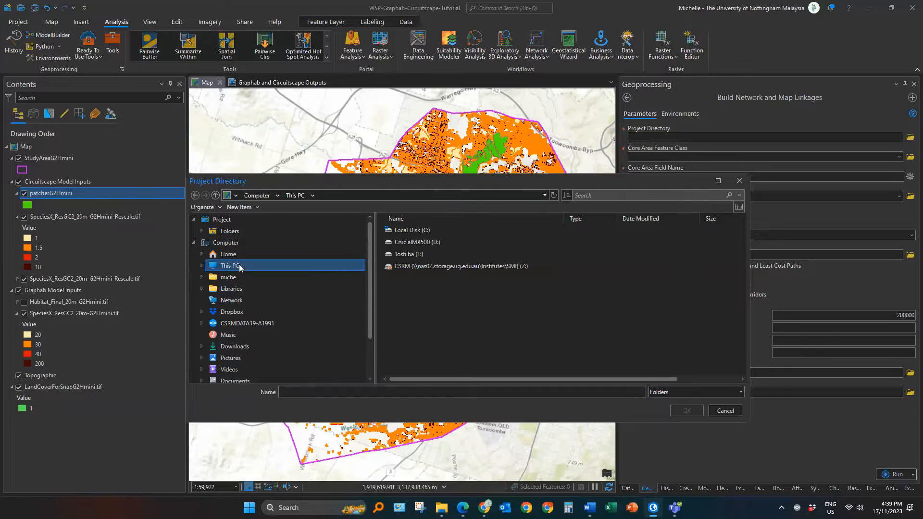
{"action": "left_click", "coordinate": [724, 411]}
Step: Add a Catalog folder connection to the Desktop folder under Users on drive CrucialMX500 (D:)
{"action": "left_click", "coordinate": [628, 488]}
{"action": "left_click", "coordinate": [646, 266]}
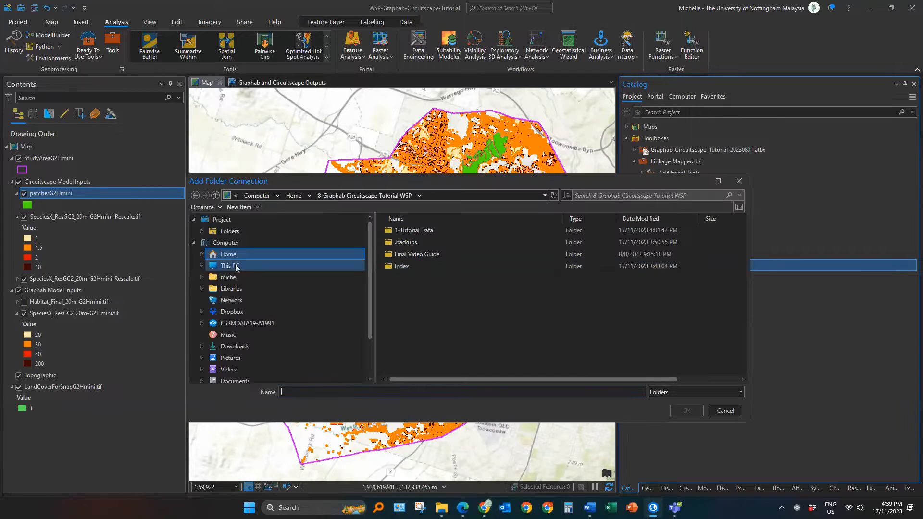
{"action": "left_click", "coordinate": [235, 265]}
{"action": "double_click", "coordinate": [437, 243]}
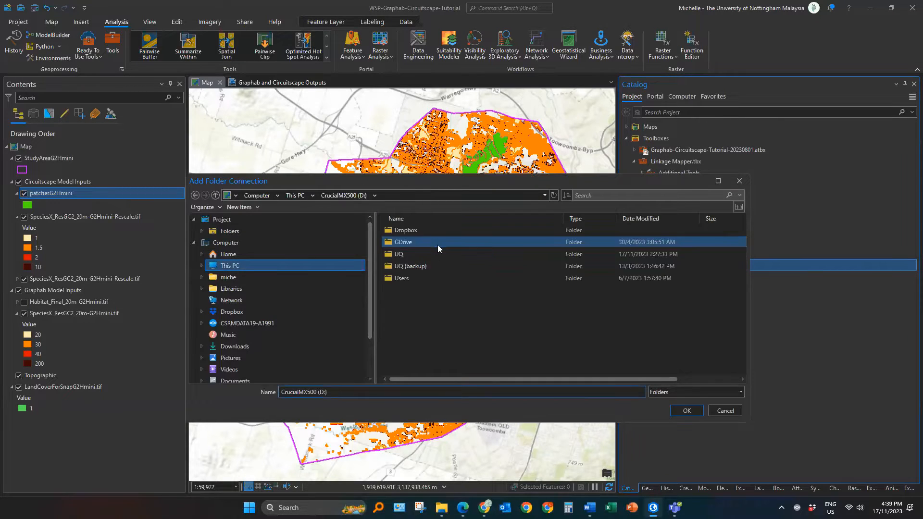
{"action": "double_click", "coordinate": [422, 265]}
{"action": "double_click", "coordinate": [418, 233]}
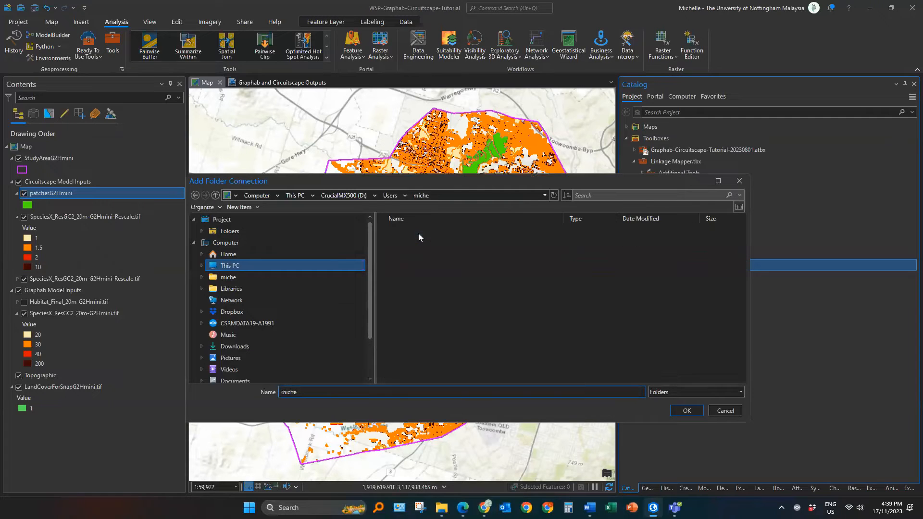
{"action": "left_click", "coordinate": [421, 231]}
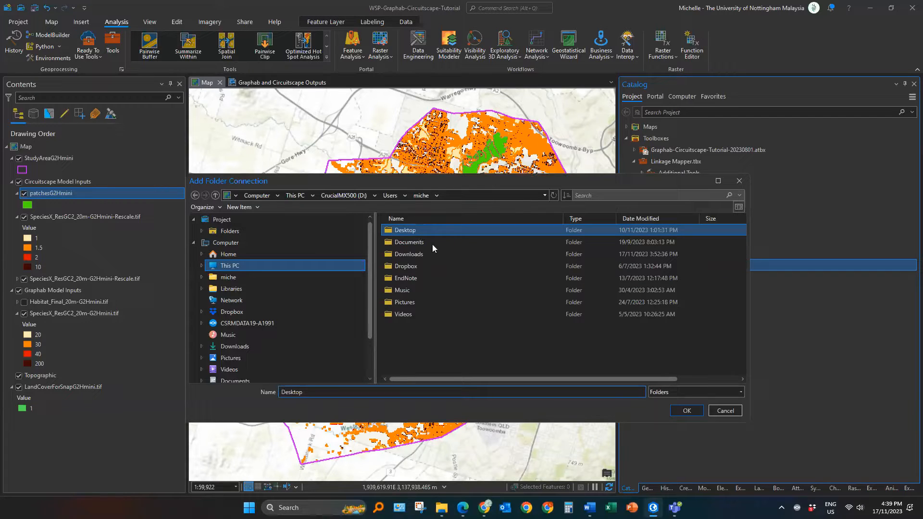
{"action": "left_click", "coordinate": [681, 412]}
Step: Expand the new Desktop folder connection and its WSP subfolder in the Catalog
{"action": "left_click", "coordinate": [659, 299]}
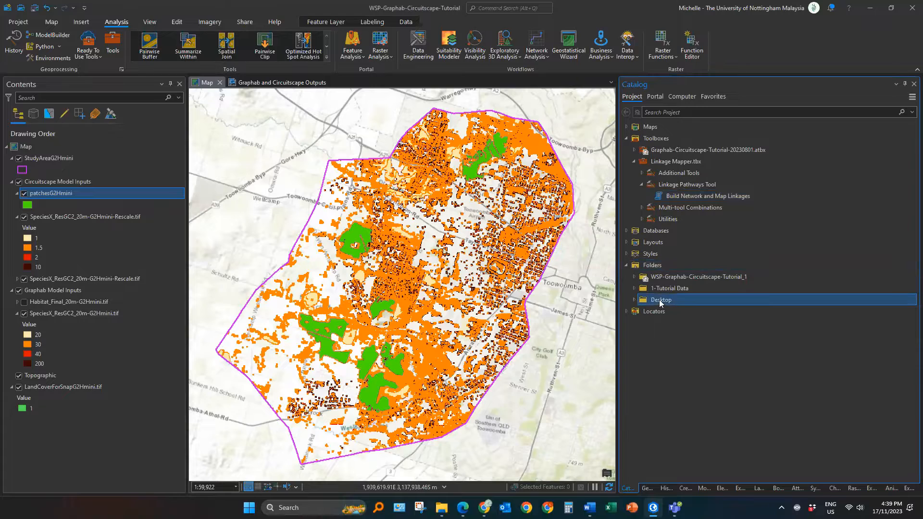
{"action": "right_click", "coordinate": [659, 299]}
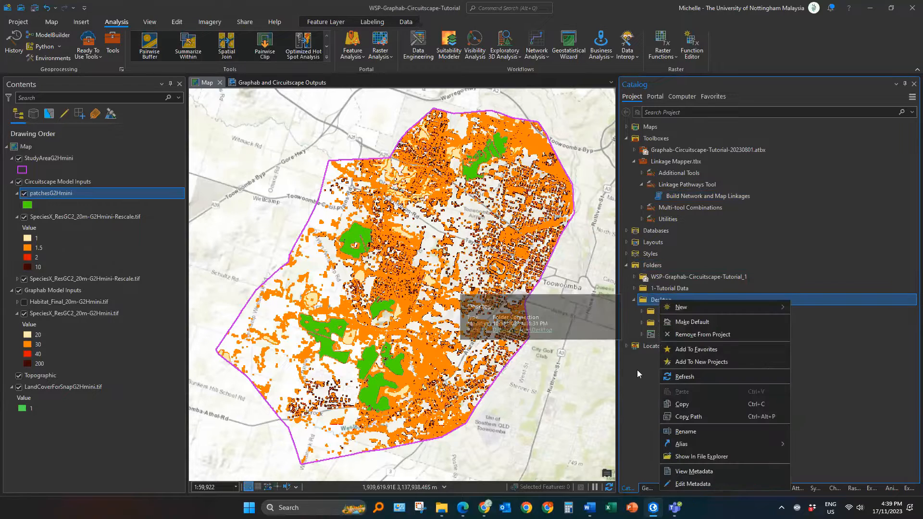
{"action": "left_click", "coordinate": [637, 373]}
{"action": "left_click", "coordinate": [658, 323]}
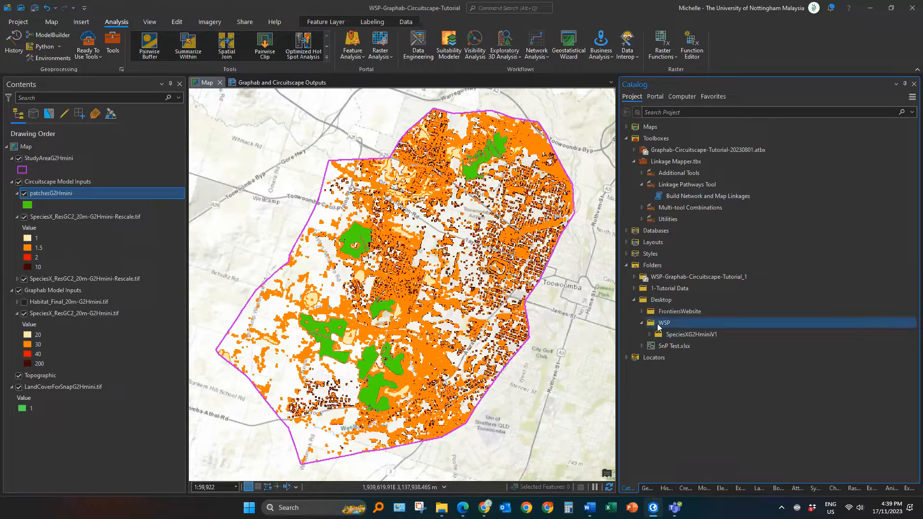
Step: Set the Project Directory to the SpeciesXG2HminiV1 folder inside Desktop\WSP
{"action": "left_click", "coordinate": [665, 334]}
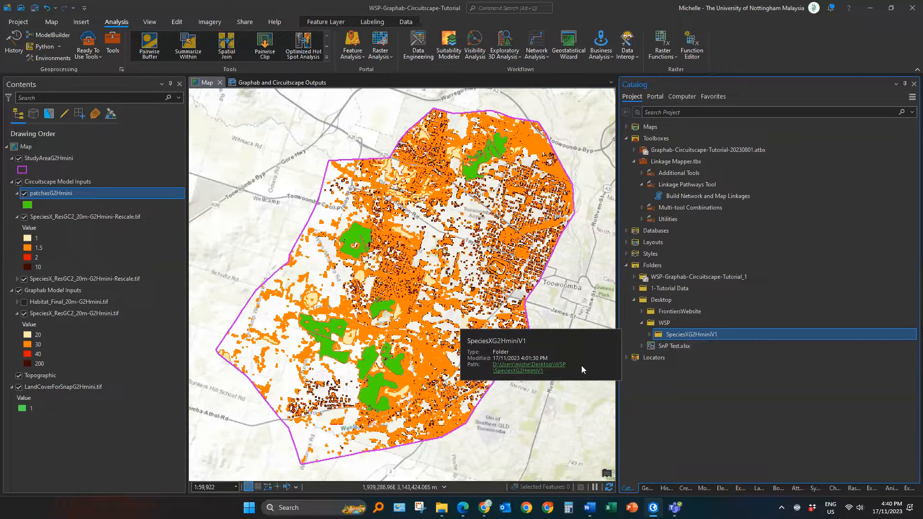
{"action": "left_click", "coordinate": [667, 488]}
{"action": "left_click", "coordinate": [644, 489]}
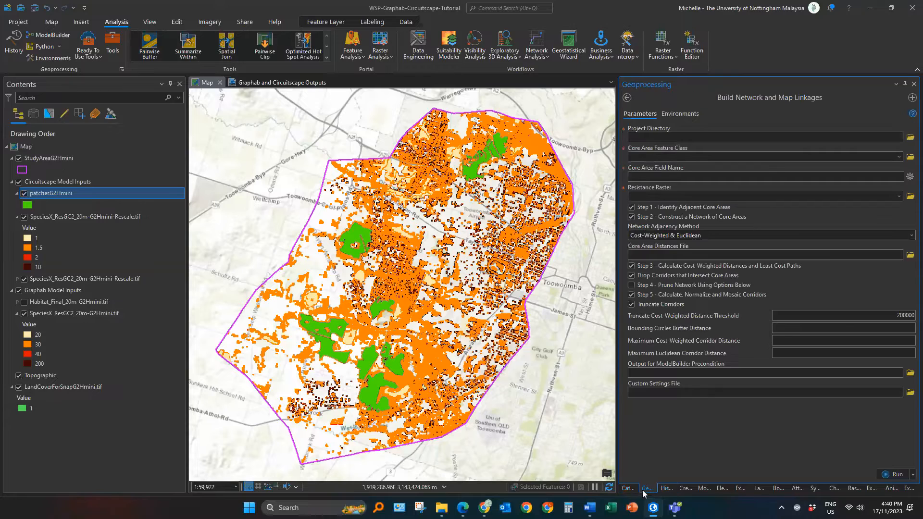
{"action": "left_click", "coordinate": [910, 137]}
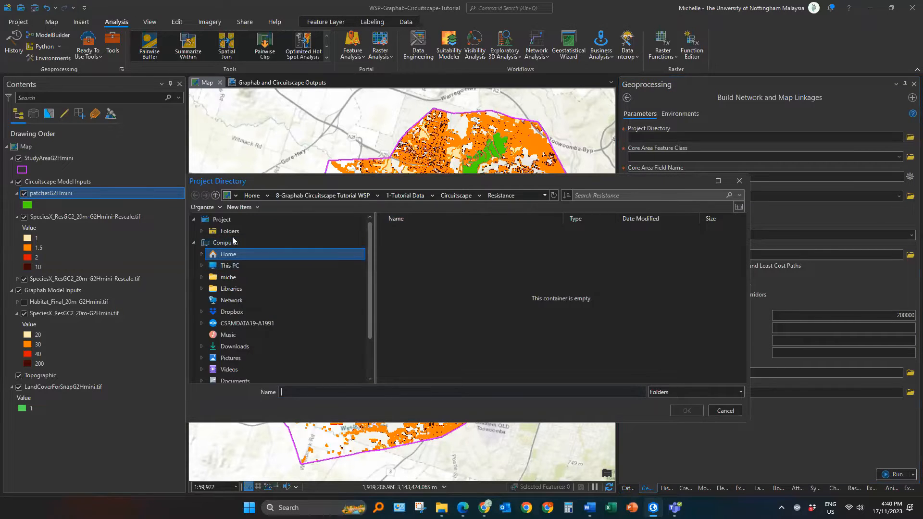
{"action": "left_click", "coordinate": [314, 231]}
{"action": "double_click", "coordinate": [426, 254]}
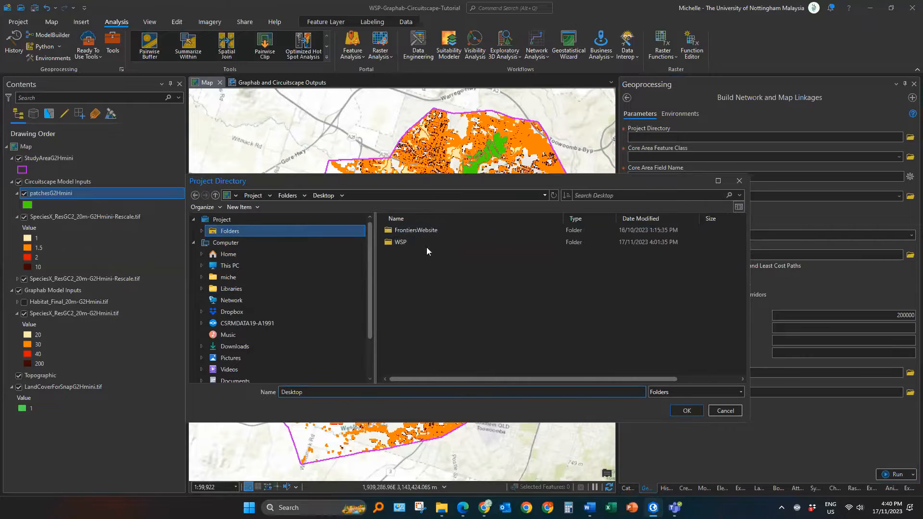
{"action": "double_click", "coordinate": [422, 242]}
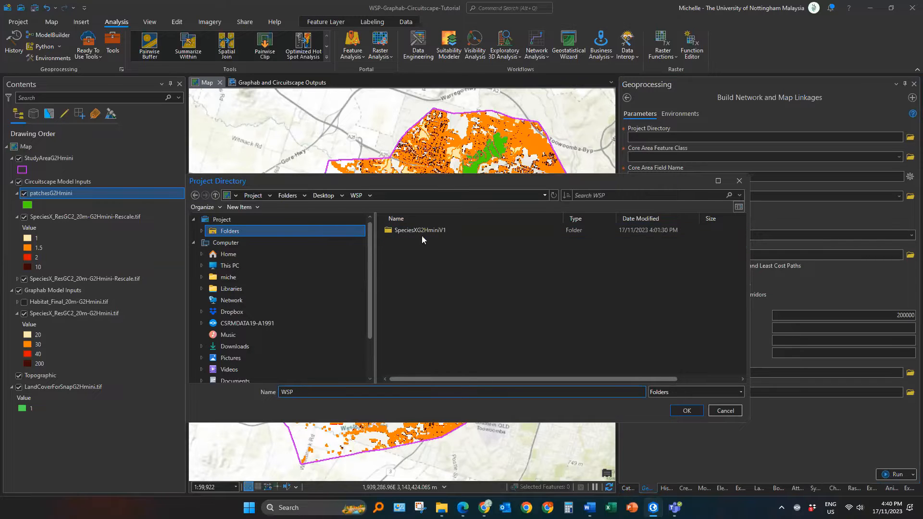
{"action": "left_click", "coordinate": [683, 411]}
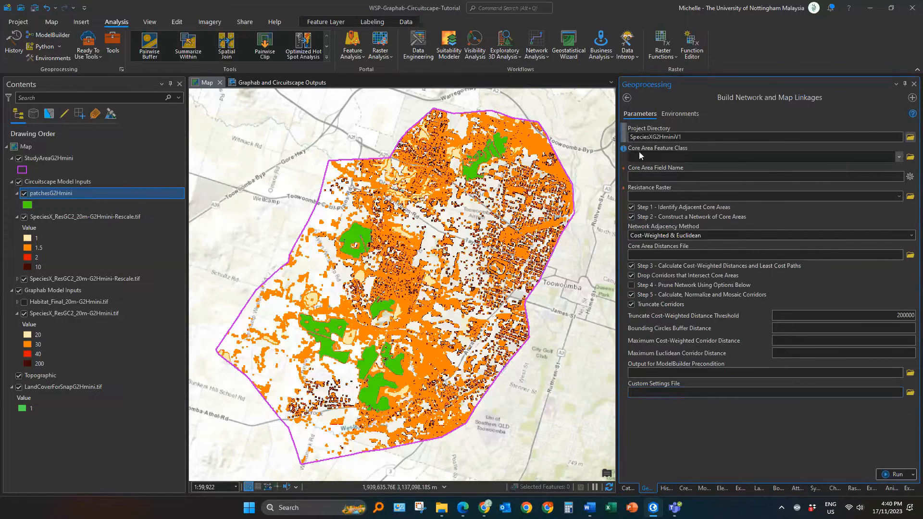
Step: Set the Core Area Feature Class to patchesG2Hmini and the Core Area Field Name to Id0
{"action": "left_click_drag", "start_coordinate": [93, 195], "coordinate": [563, 175]}
{"action": "left_click_drag", "start_coordinate": [676, 158], "coordinate": [675, 158]}
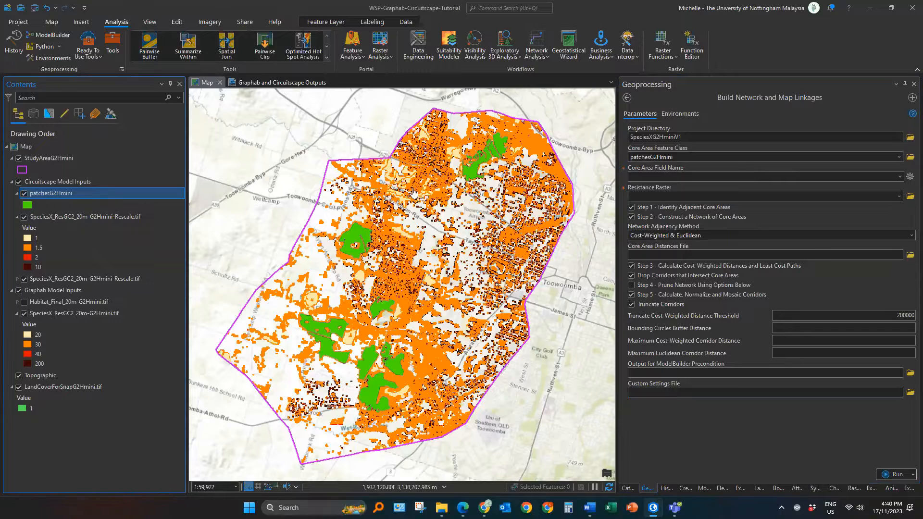
{"action": "left_click", "coordinate": [872, 177]}
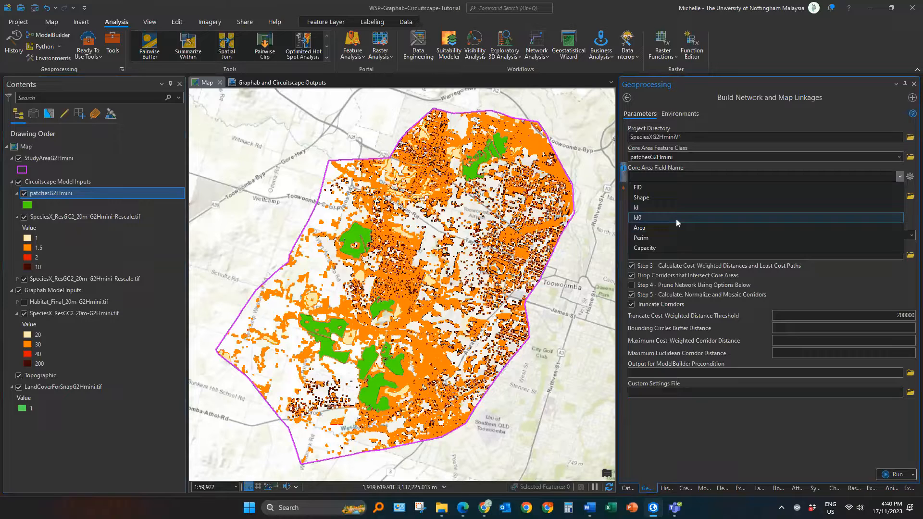
{"action": "left_click", "coordinate": [676, 218]}
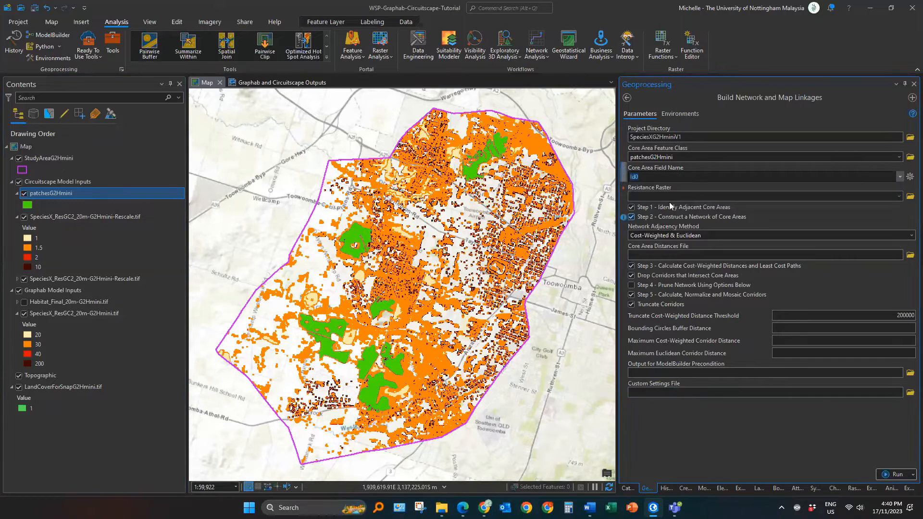
Step: Remove the duplicate rescaled resistance layer from the map and set the Resistance Raster to SpeciesX_ResGC2_20m-G2Hmini-Rescale.tif
{"action": "left_click_drag", "start_coordinate": [63, 219], "coordinate": [711, 204]}
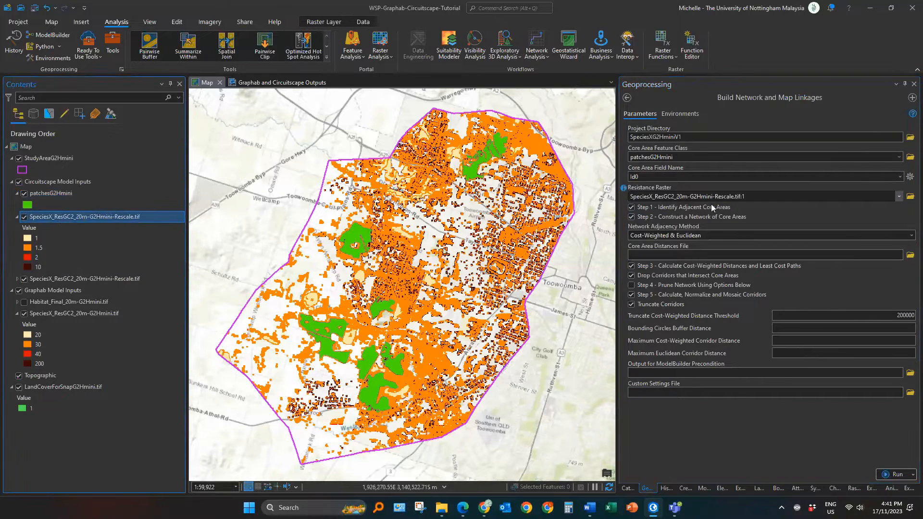
{"action": "left_click", "coordinate": [127, 281]}
{"action": "key", "text": "Delete"}
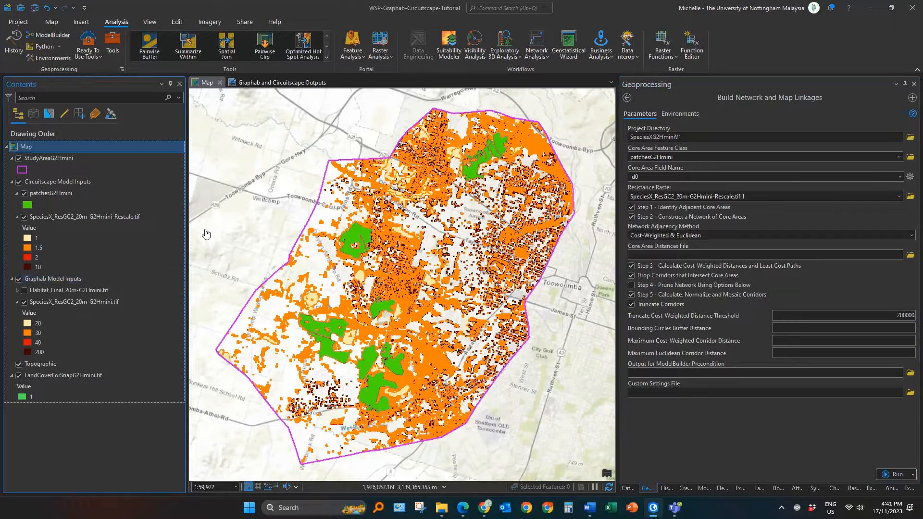
{"action": "left_click", "coordinate": [146, 214]}
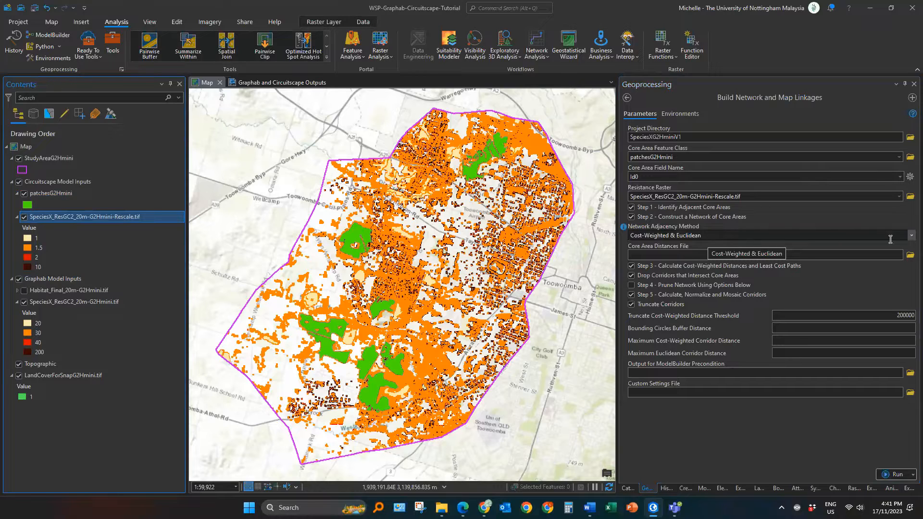
Step: Set the Network Adjacency Method to Cost-Weighted and the Truncate Cost-Weighted Distance Threshold to 20000
{"action": "left_click", "coordinate": [914, 236]}
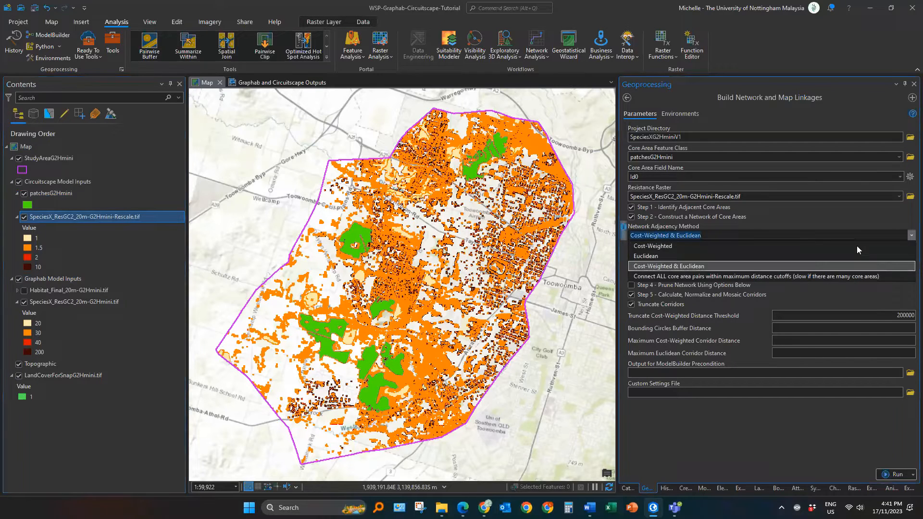
{"action": "left_click", "coordinate": [659, 246]}
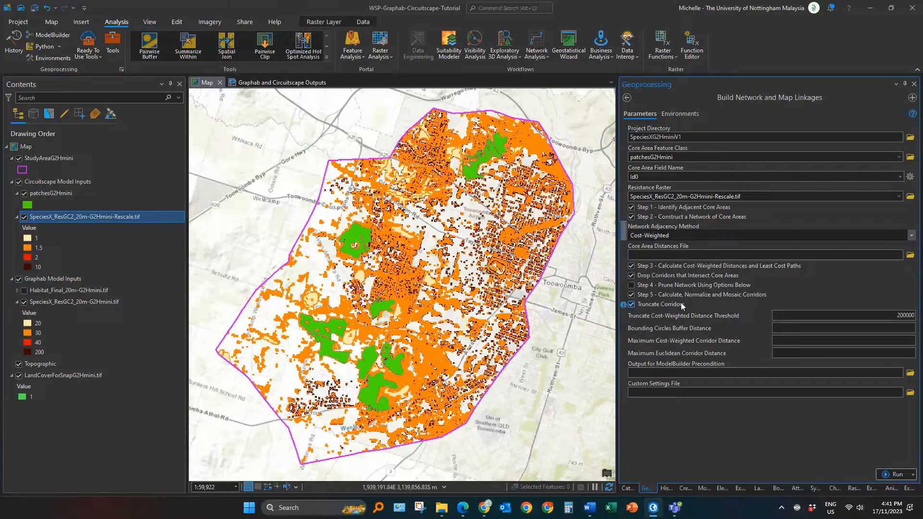
{"action": "left_click", "coordinate": [914, 317]}
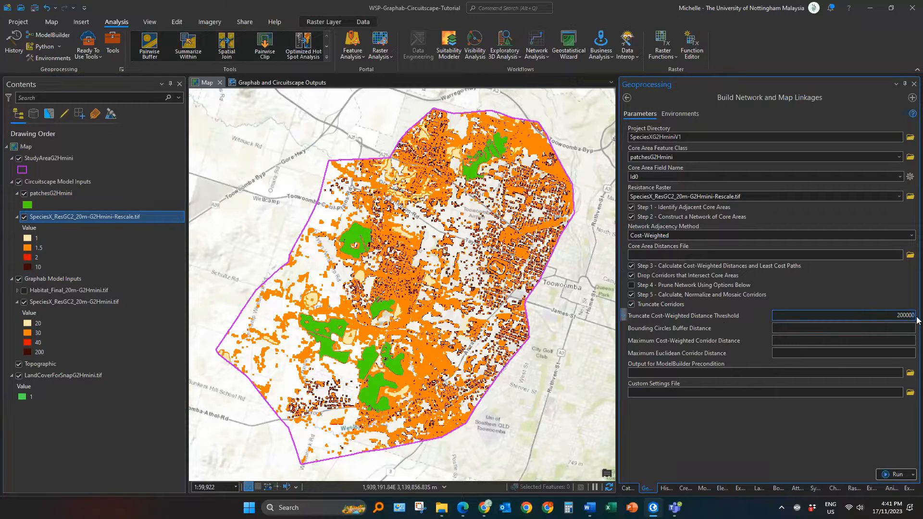
{"action": "key", "text": "BackSpace"}
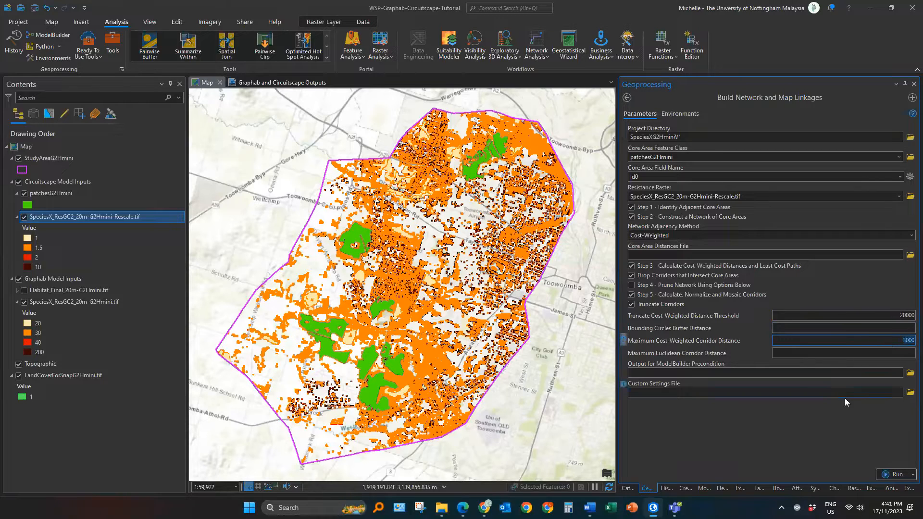
{"action": "left_click", "coordinate": [834, 429]}
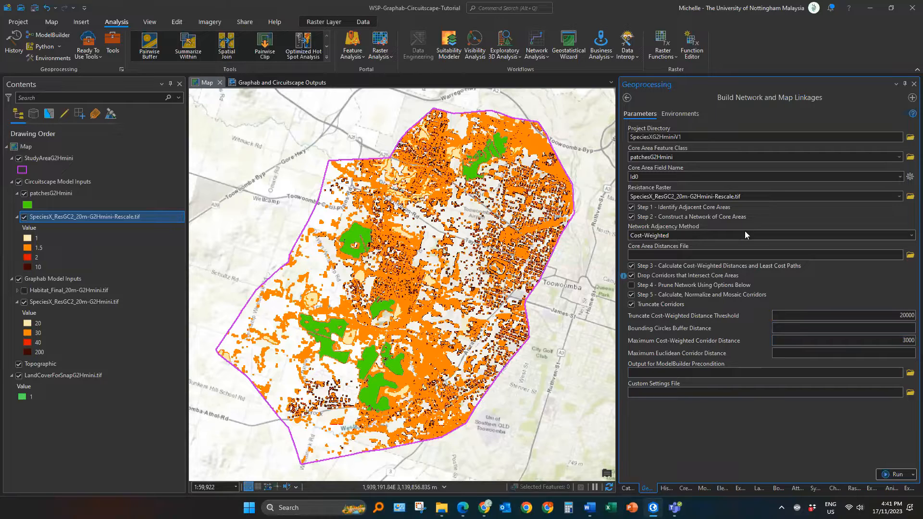
Step: Set the tool's Processing Extent environment to match the LandCoverForSnapG2Hmini.tif layer
{"action": "left_click", "coordinate": [680, 113]}
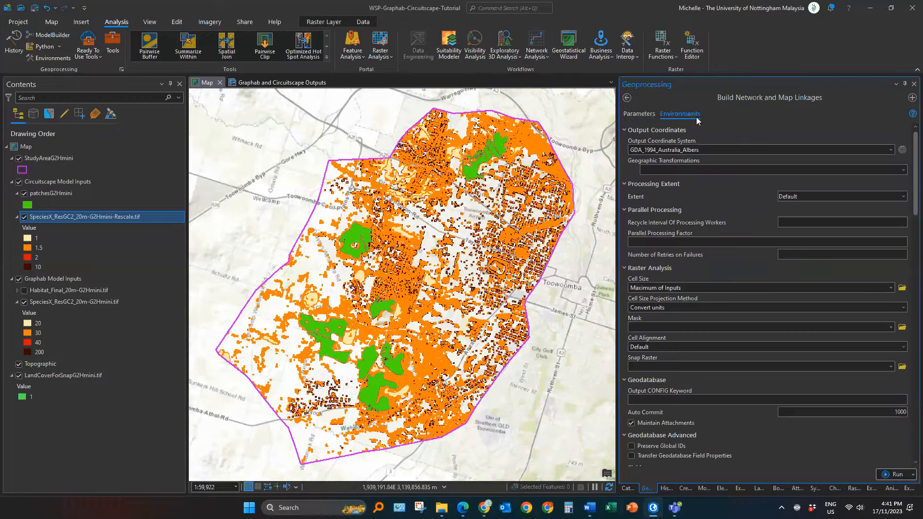
{"action": "left_click", "coordinate": [838, 196]}
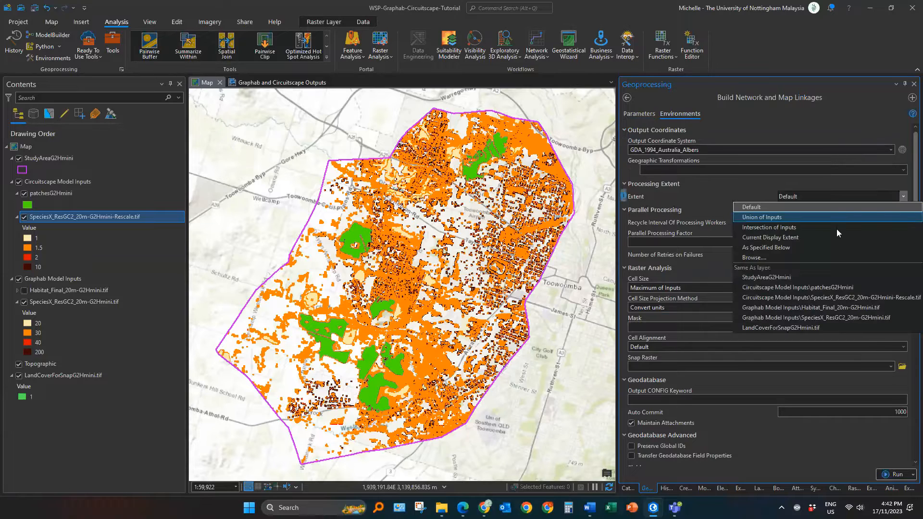
{"action": "left_click", "coordinate": [803, 330]}
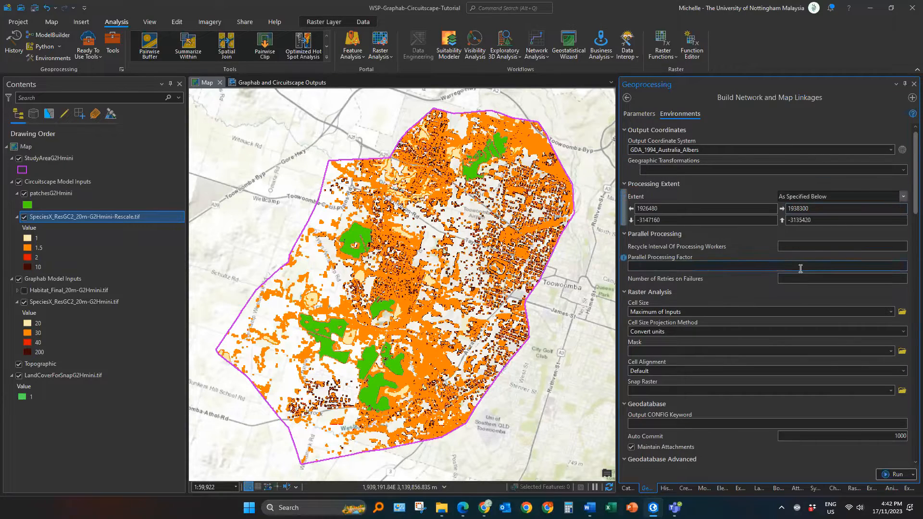
Step: Set the Cell Size, Mask and Snap Raster environments to LandCoverForSnapG2Hmini.tif
{"action": "left_click", "coordinate": [827, 314]}
{"action": "scroll", "coordinate": [827, 314], "scroll_direction": "down", "scroll_amount": 5}
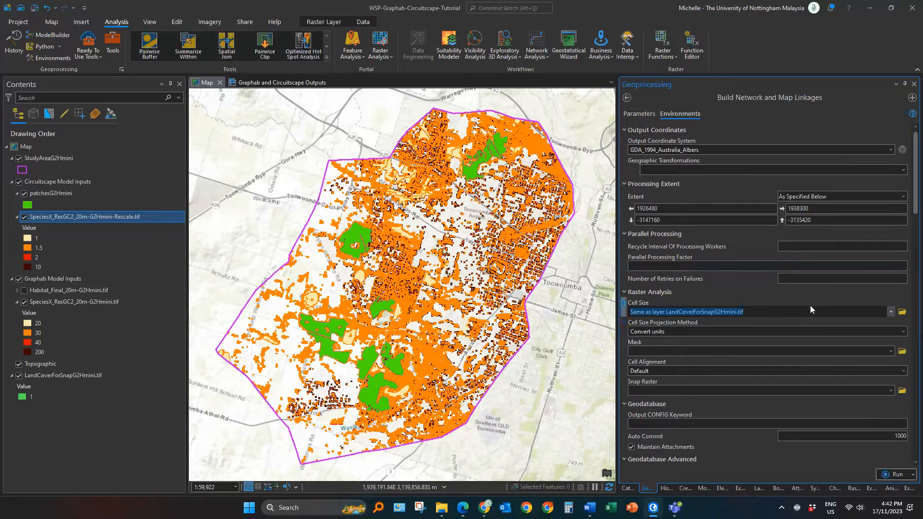
{"action": "left_click", "coordinate": [743, 350]}
{"action": "scroll", "coordinate": [743, 350], "scroll_direction": "down", "scroll_amount": 3}
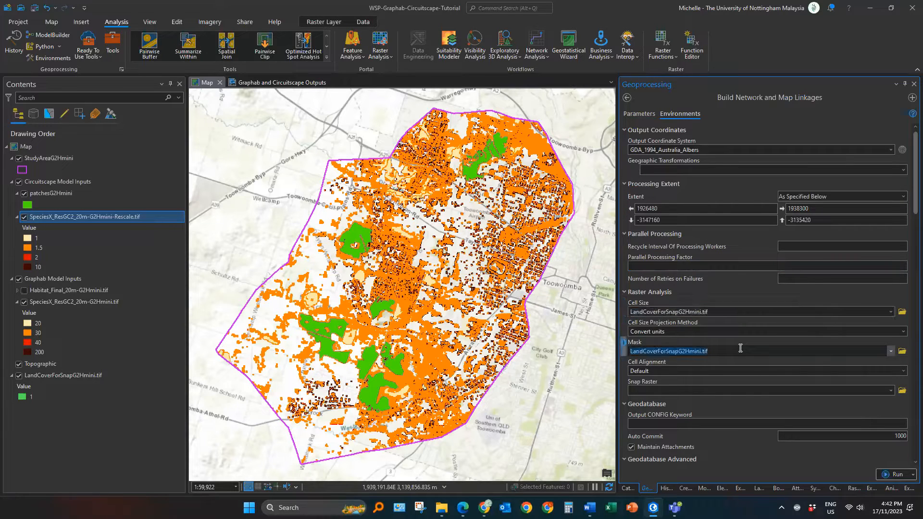
{"action": "left_click", "coordinate": [720, 390]}
{"action": "scroll", "coordinate": [721, 391], "scroll_direction": "down", "scroll_amount": 2}
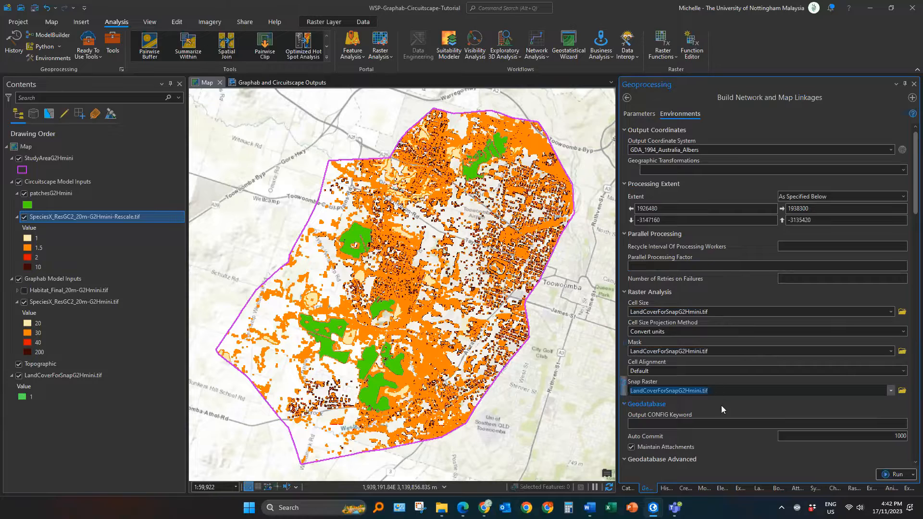
{"action": "left_click", "coordinate": [721, 405]}
{"action": "left_click", "coordinate": [721, 405]}
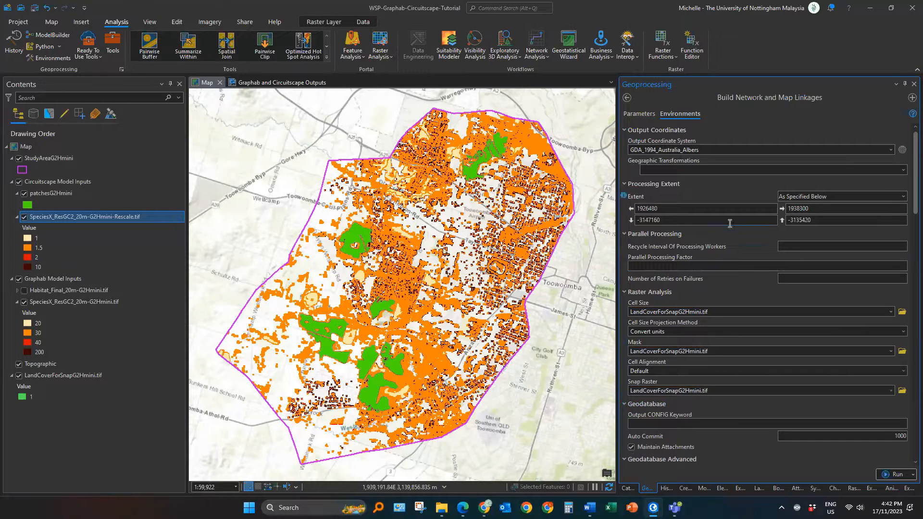
Step: Return to the tool parameters and run Build Network and Map Linkages
{"action": "left_click", "coordinate": [646, 116]}
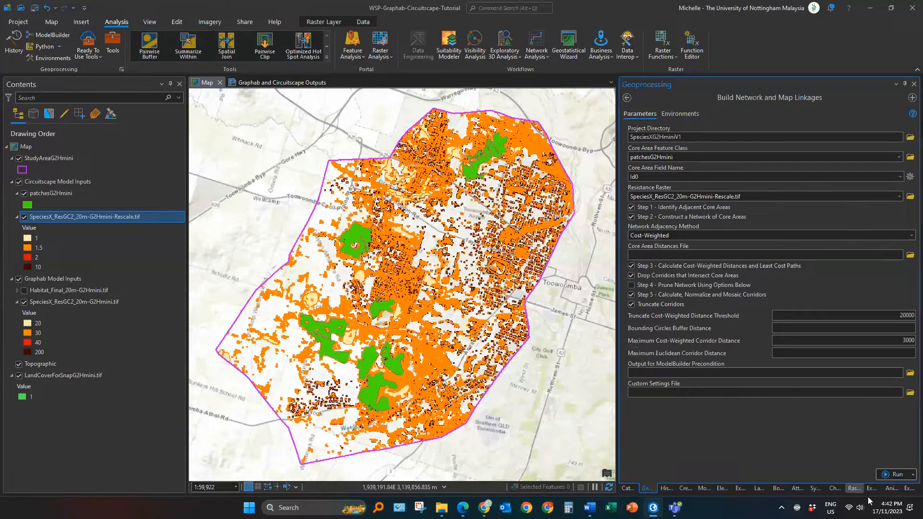
{"action": "left_click", "coordinate": [882, 476]}
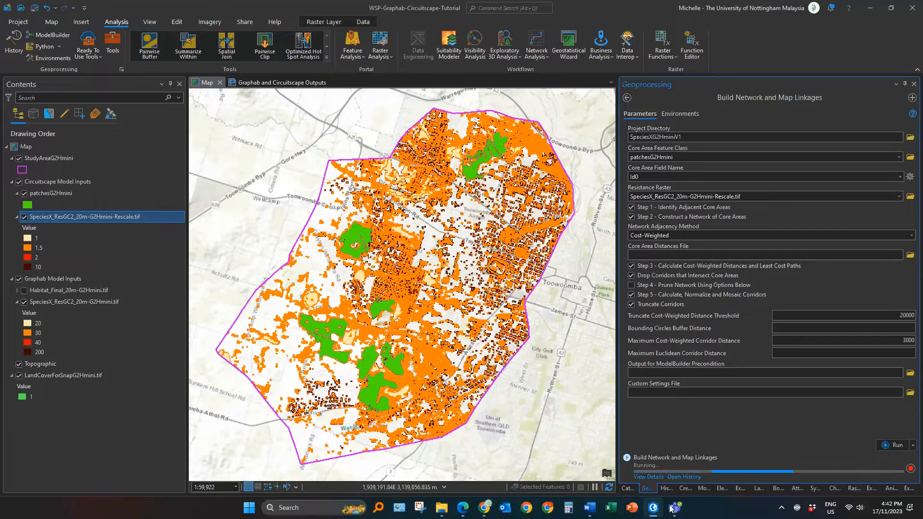
Step: Open the run details and read through the tool's processing messages
{"action": "left_click", "coordinate": [647, 477]}
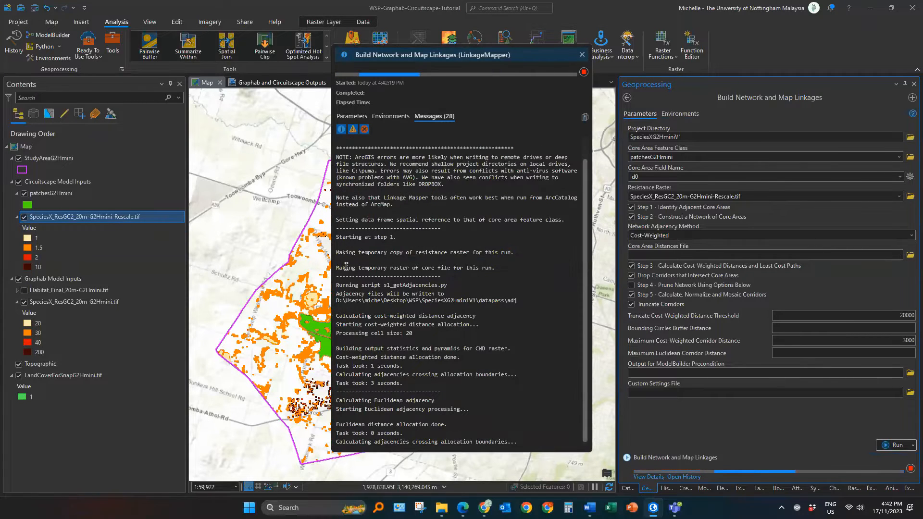
{"action": "scroll", "coordinate": [346, 266], "scroll_direction": "up", "scroll_amount": 1}
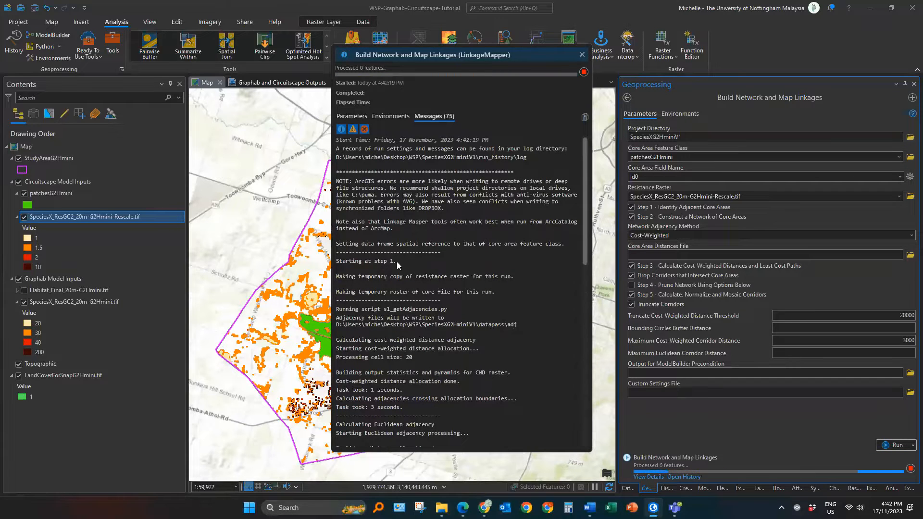
{"action": "left_click_drag", "start_coordinate": [397, 262], "coordinate": [336, 263]}
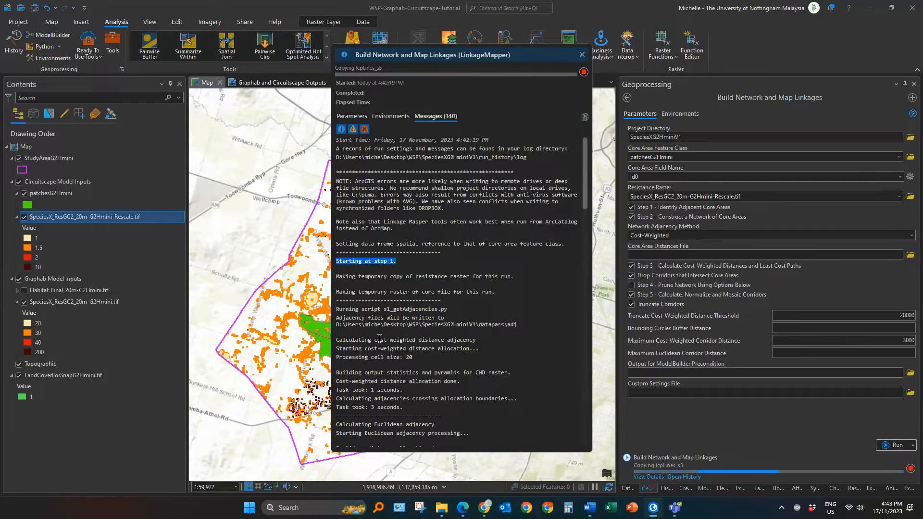
{"action": "scroll", "coordinate": [463, 369], "scroll_direction": "down", "scroll_amount": 5}
{"action": "scroll", "coordinate": [463, 368], "scroll_direction": "down", "scroll_amount": 2}
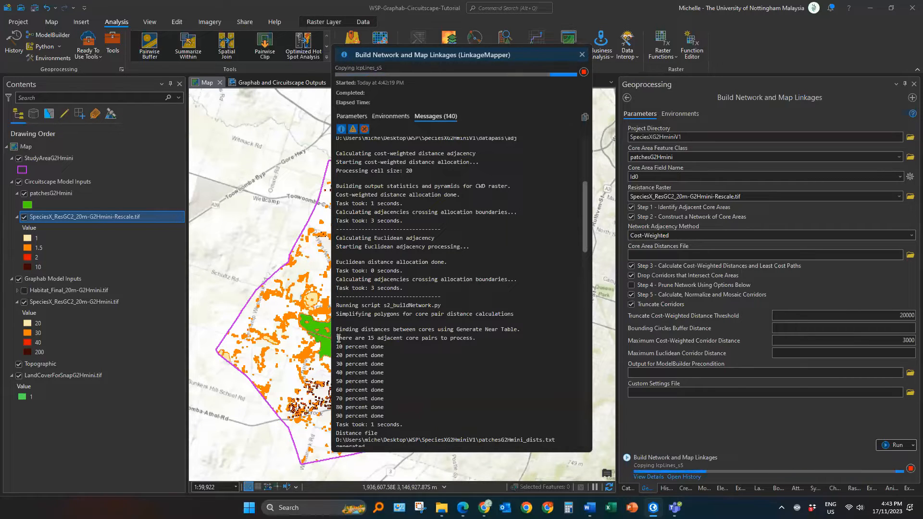
{"action": "left_click_drag", "start_coordinate": [338, 337], "coordinate": [454, 414]}
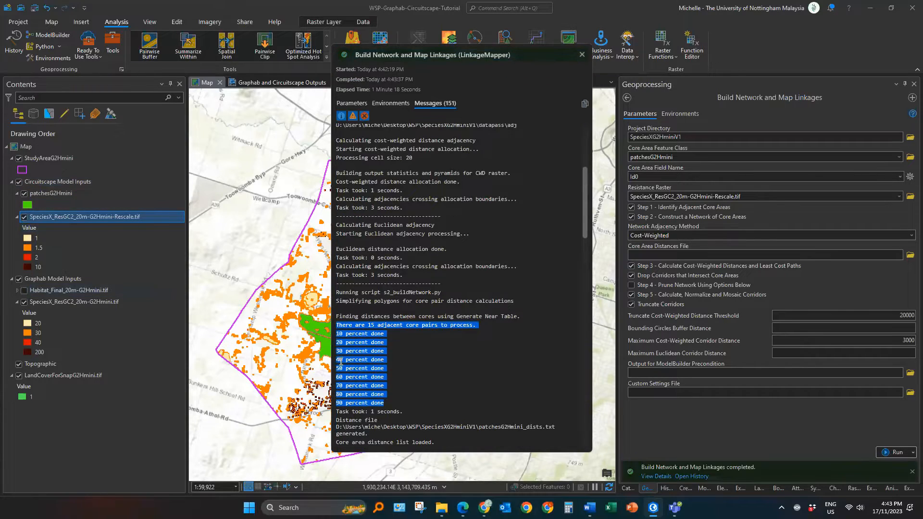
{"action": "left_click", "coordinate": [390, 347]}
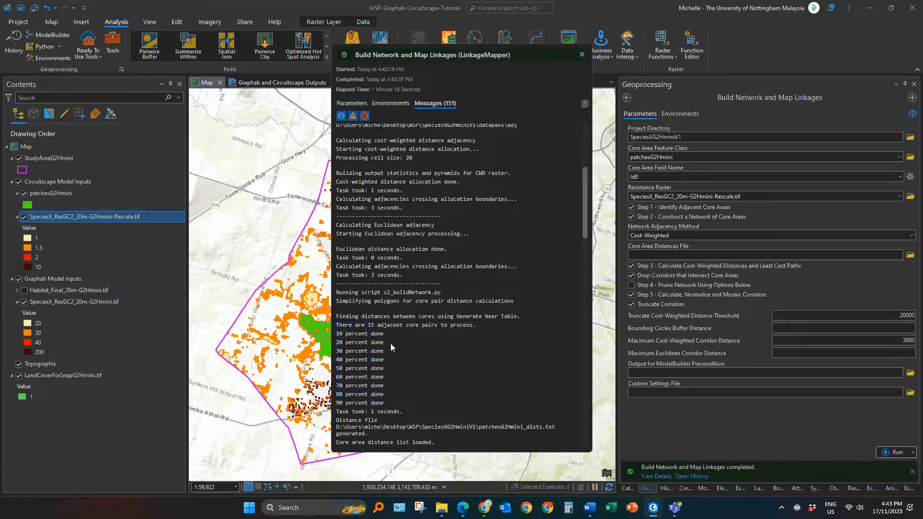
{"action": "left_click_drag", "start_coordinate": [388, 343], "coordinate": [343, 340]}
{"action": "left_click_drag", "start_coordinate": [390, 406], "coordinate": [343, 328]}
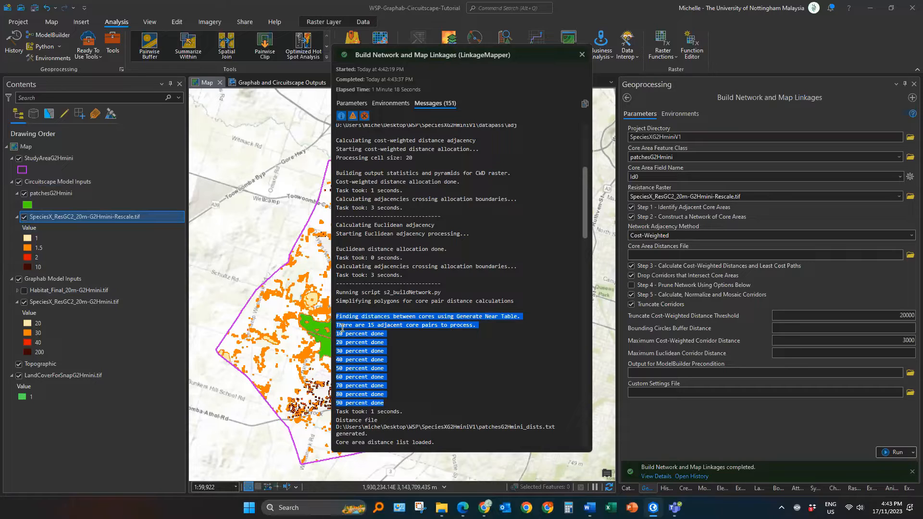
{"action": "scroll", "coordinate": [418, 358], "scroll_direction": "down", "scroll_amount": 5}
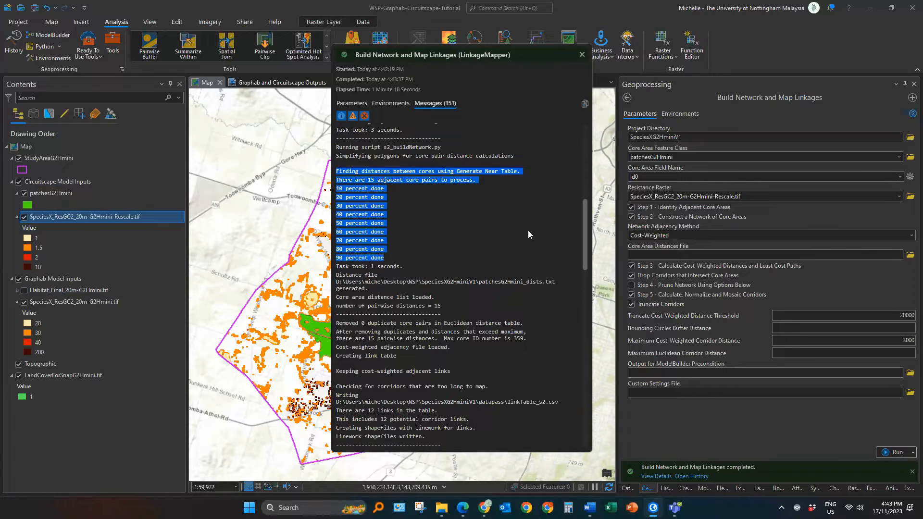
{"action": "scroll", "coordinate": [440, 269], "scroll_direction": "down", "scroll_amount": 15}
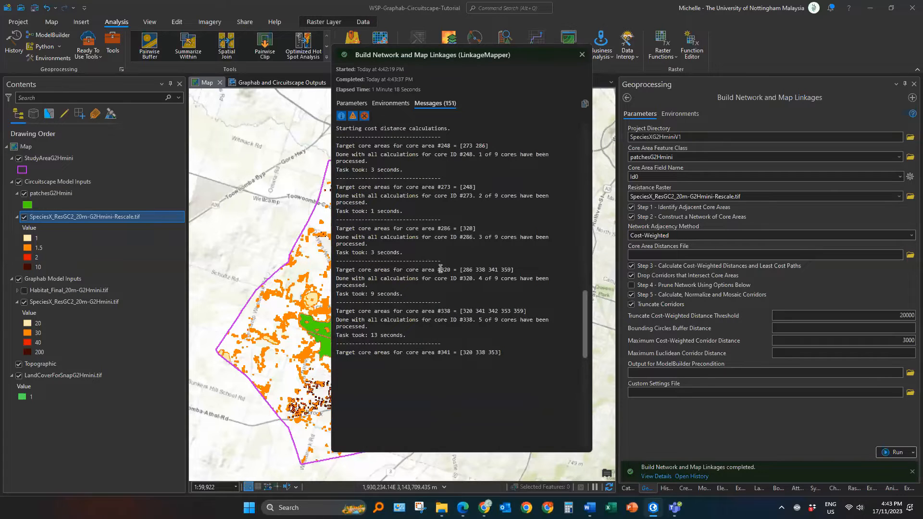
{"action": "scroll", "coordinate": [440, 269], "scroll_direction": "down", "scroll_amount": 20}
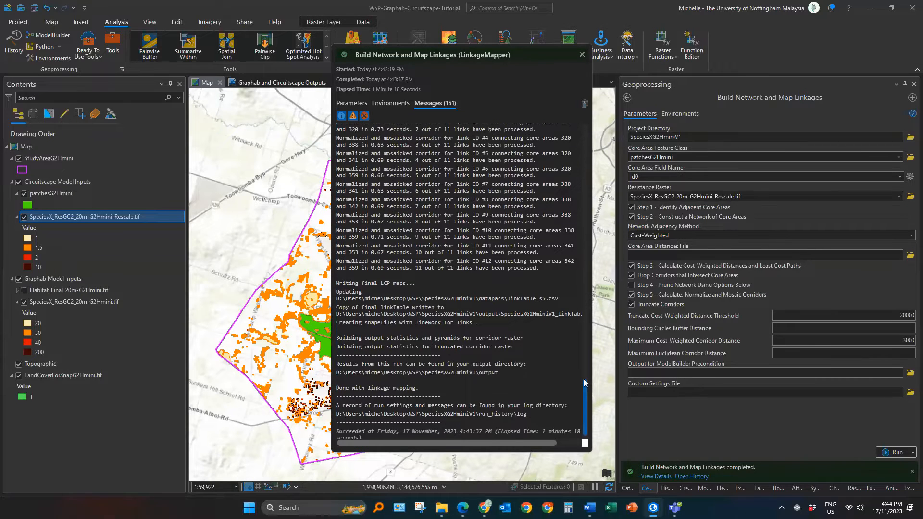
{"action": "left_click_drag", "start_coordinate": [586, 383], "coordinate": [575, 138]}
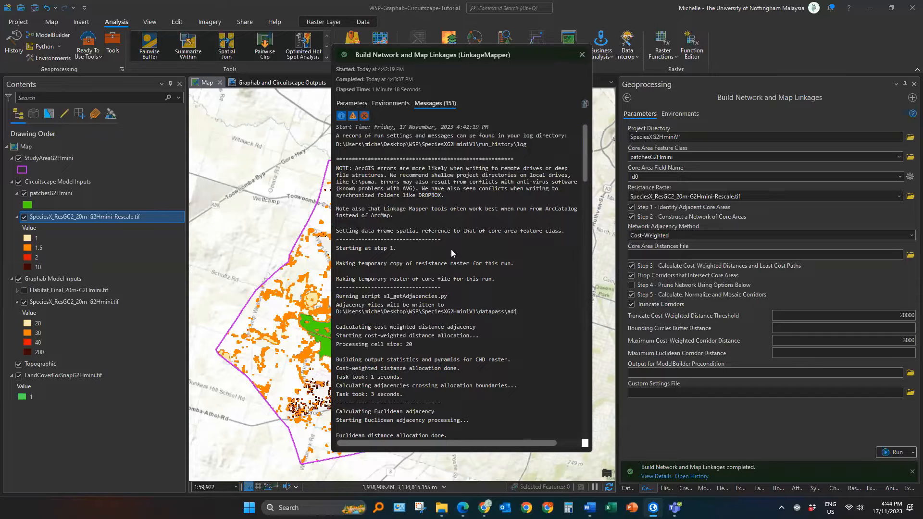
Step: Open the Pinchpoint Mapper tool from the Linkage Mapper toolbox's Additional Tools
{"action": "left_click", "coordinate": [582, 55]}
{"action": "left_click", "coordinate": [628, 488]}
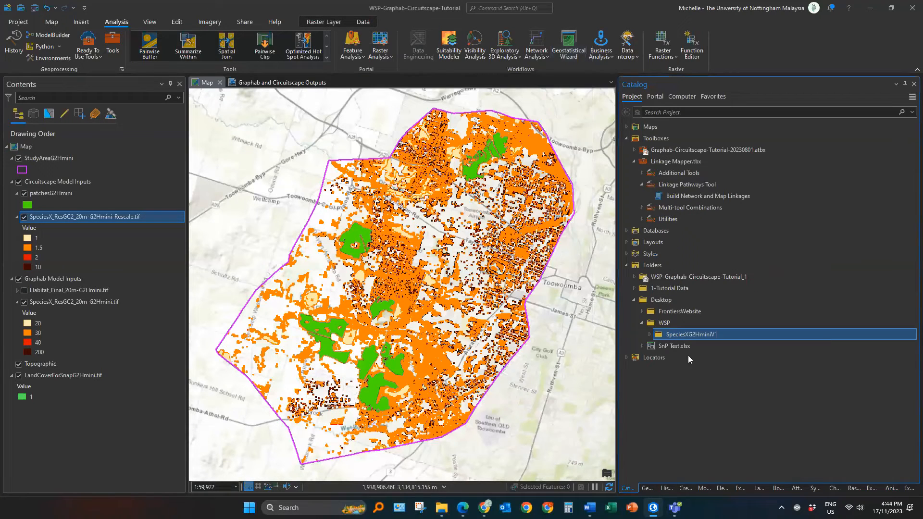
{"action": "left_click", "coordinate": [671, 161]}
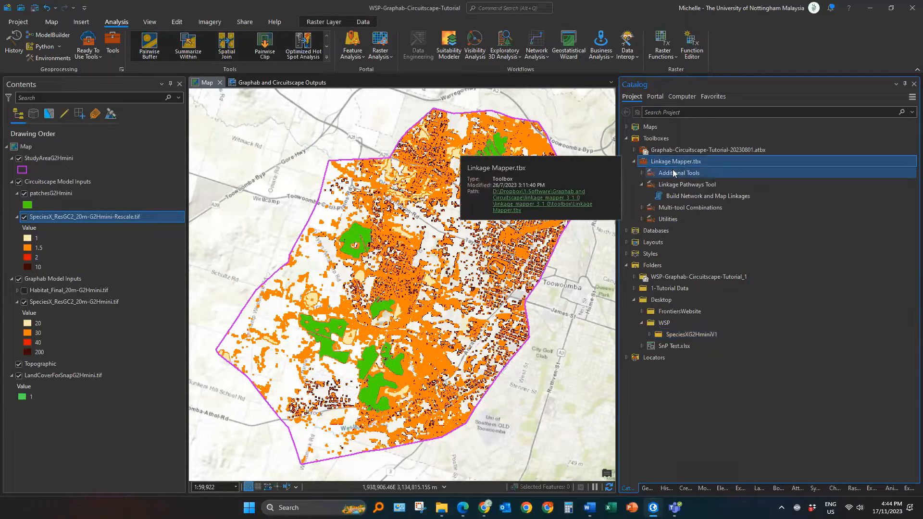
{"action": "double_click", "coordinate": [674, 173]}
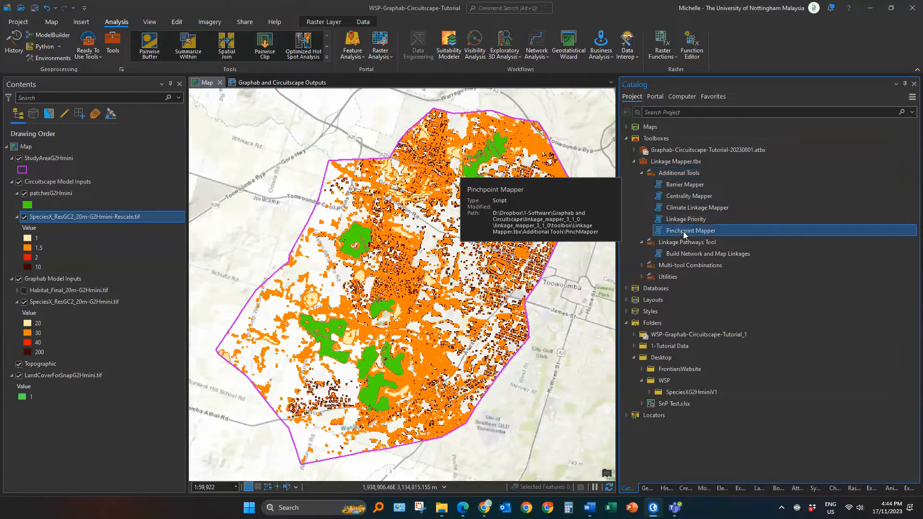
{"action": "left_click", "coordinate": [689, 232]}
{"action": "double_click", "coordinate": [690, 232]}
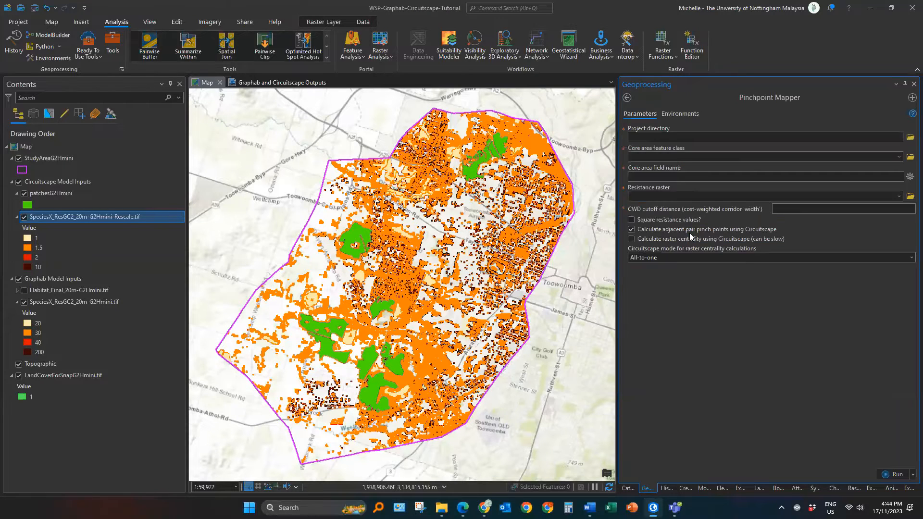
Step: Set the Pinchpoint Mapper project directory to the SpeciesXG2HminiV1 folder
{"action": "left_click", "coordinate": [910, 137]}
{"action": "left_click", "coordinate": [443, 234]}
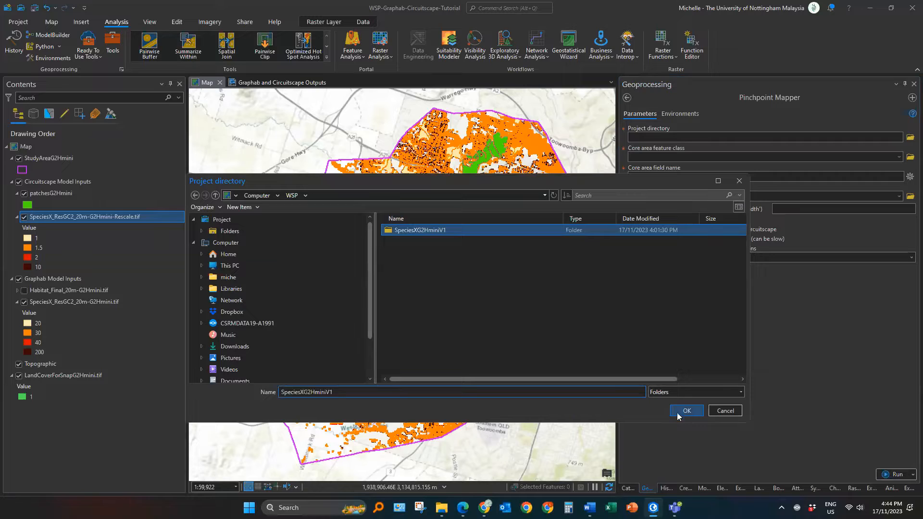
{"action": "left_click", "coordinate": [677, 415]}
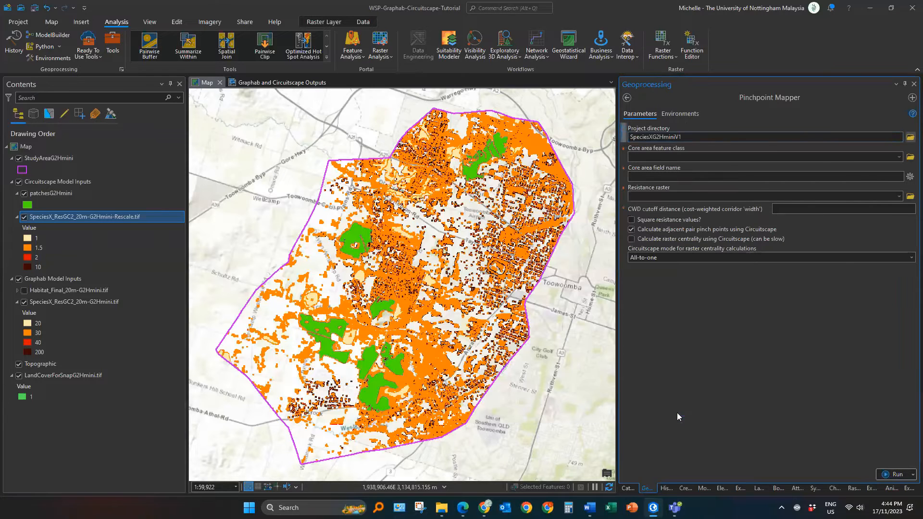
Step: Set the core area feature class to patchesG2Hmini and the core area field name to Id0
{"action": "left_click", "coordinate": [149, 196]}
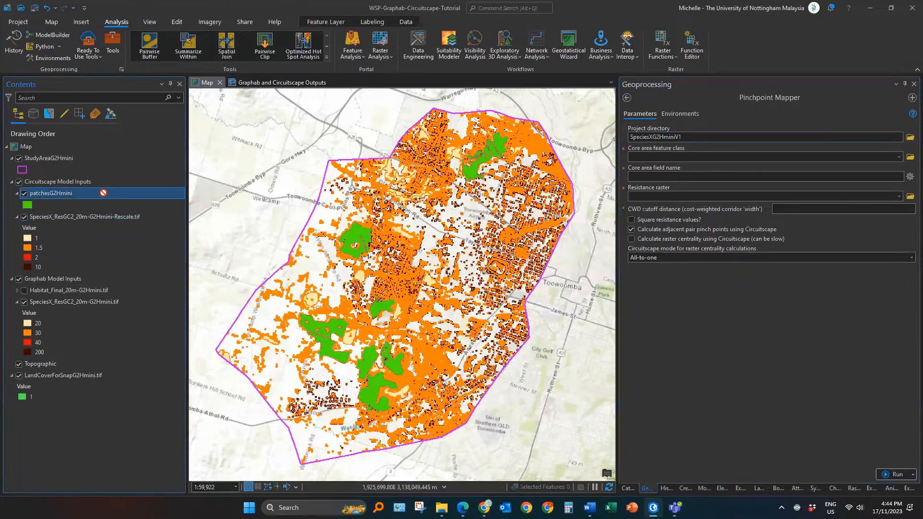
{"action": "left_click", "coordinate": [673, 157]}
{"action": "left_click", "coordinate": [671, 166]}
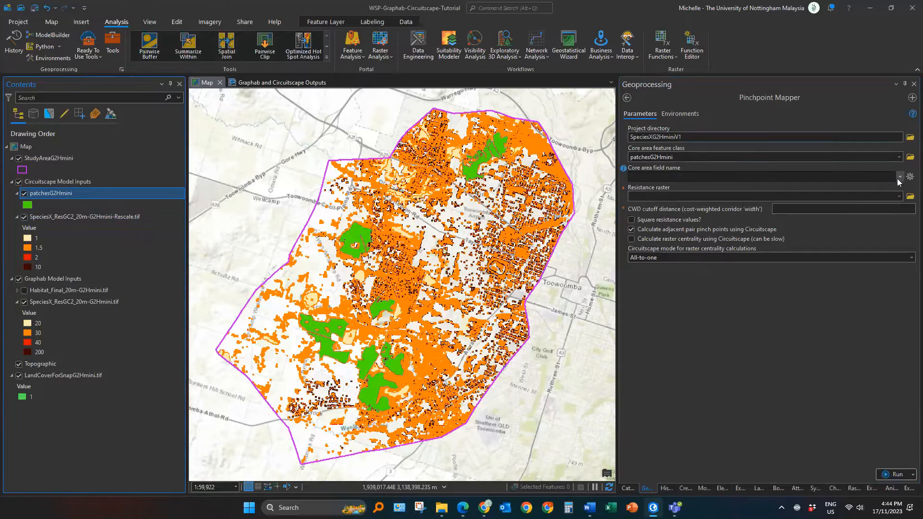
{"action": "left_click", "coordinate": [897, 177]}
{"action": "left_click", "coordinate": [647, 218]}
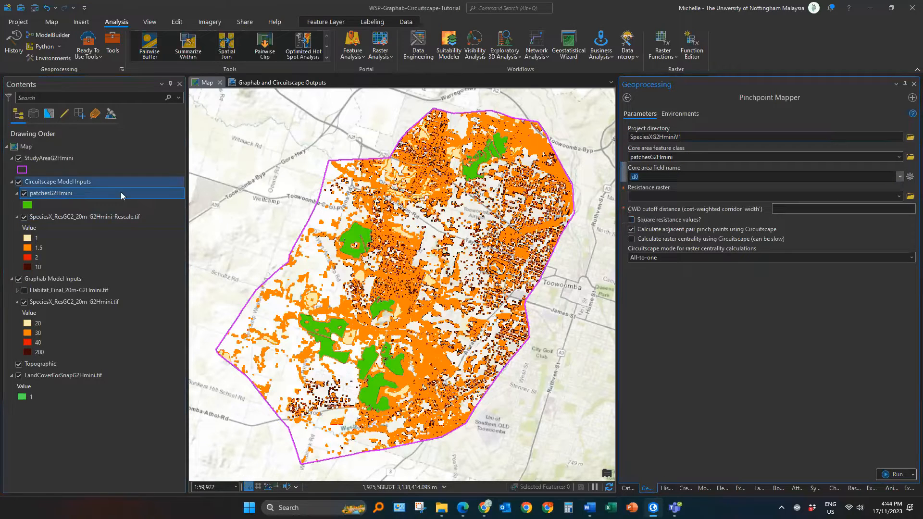
Step: Set the resistance raster to SpeciesX_ResGC2_20m-G2Hmini-Rescale.tif and the CWD cutoff distance to 3000
{"action": "left_click_drag", "start_coordinate": [121, 216], "coordinate": [721, 196]}
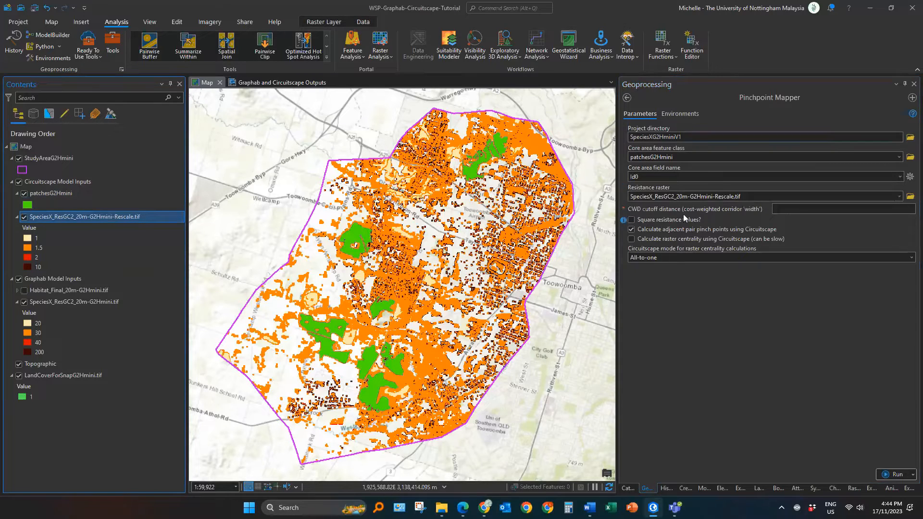
{"action": "left_click", "coordinate": [809, 212]}
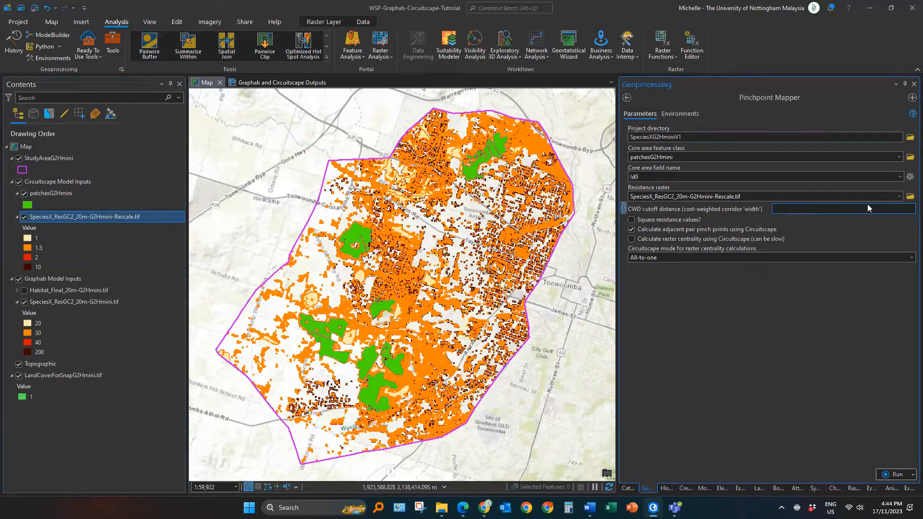
{"action": "type", "text": "3000"}
Step: Set the Pinchpoint Mapper Processing Extent environment to the LandCoverForSnapG2Hmini.tif layer's extent
{"action": "left_click", "coordinate": [679, 114]}
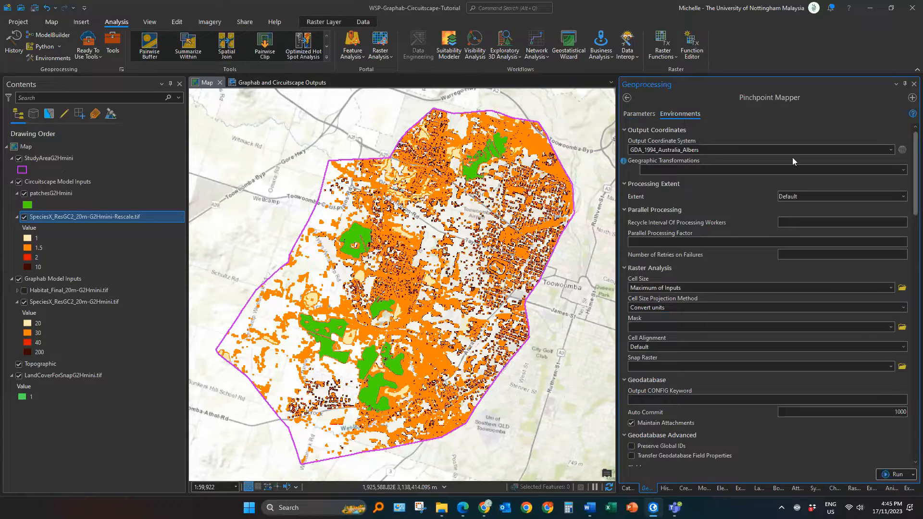
{"action": "left_click", "coordinate": [895, 197]}
{"action": "left_click", "coordinate": [789, 328]}
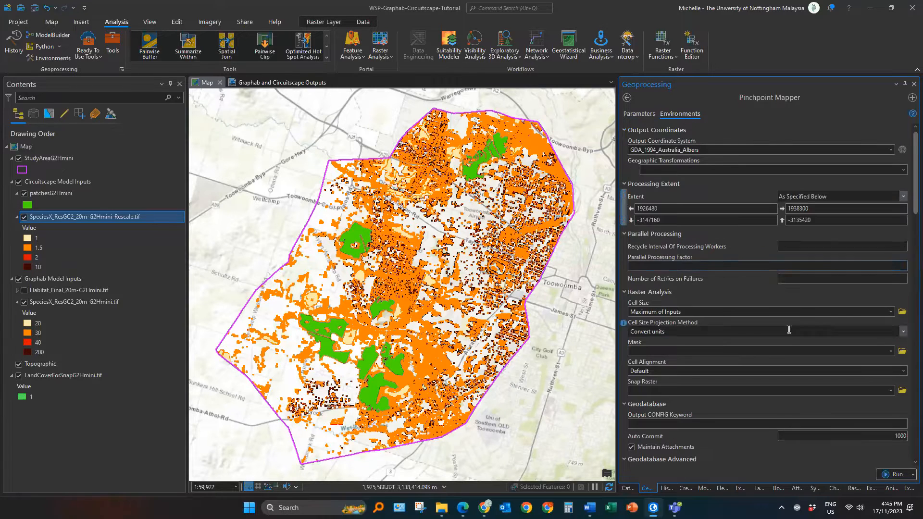
Step: Set the Cell Size, Mask and Snap Raster environments to LandCoverForSnapG2Hmini.tif
{"action": "left_click", "coordinate": [719, 313]}
{"action": "scroll", "coordinate": [719, 314], "scroll_direction": "down", "scroll_amount": 5}
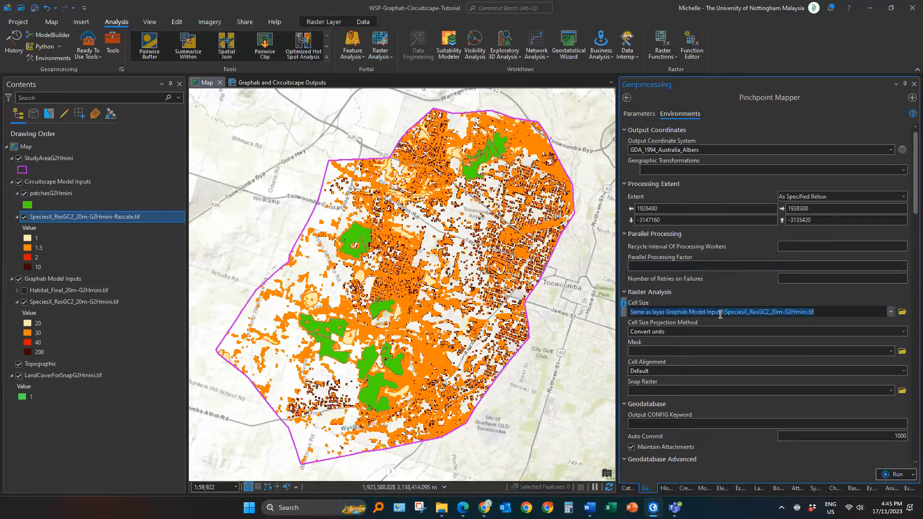
{"action": "left_click", "coordinate": [716, 351]}
{"action": "scroll", "coordinate": [716, 350], "scroll_direction": "down", "scroll_amount": 3}
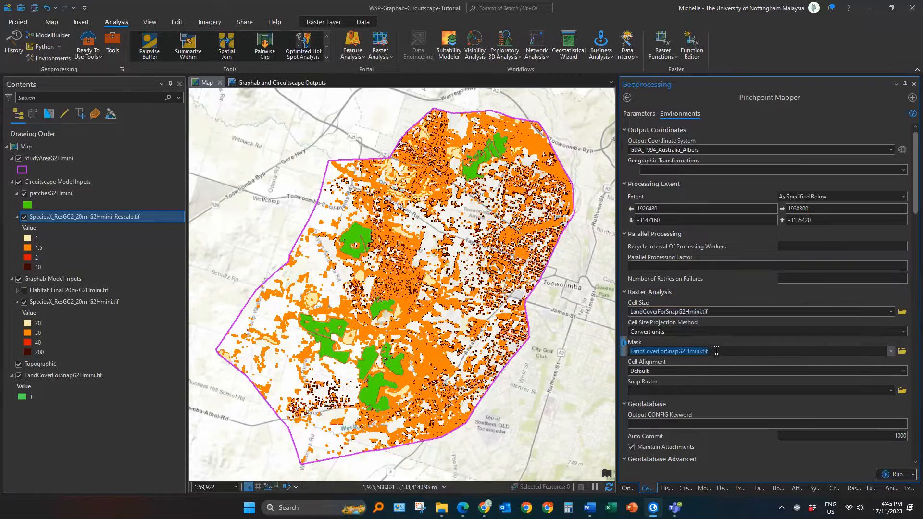
{"action": "left_click", "coordinate": [701, 390]}
{"action": "scroll", "coordinate": [701, 389], "scroll_direction": "down", "scroll_amount": 3}
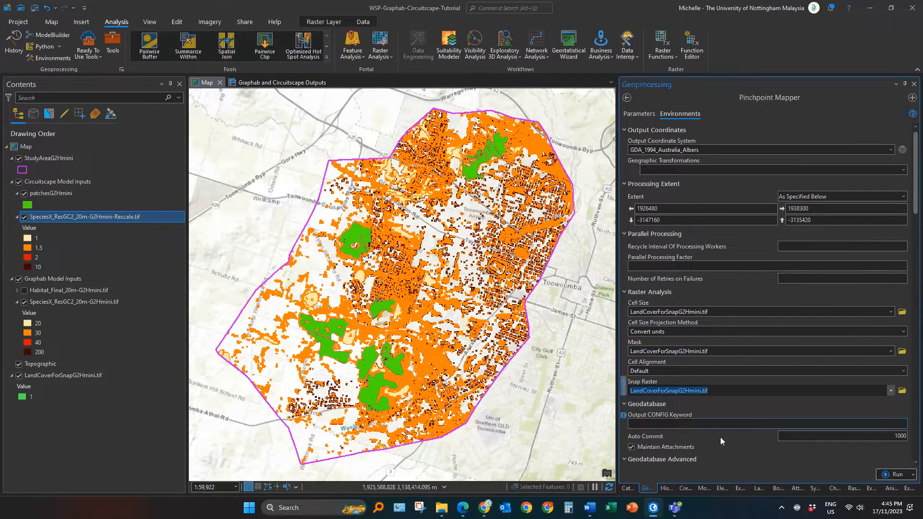
Step: Return to the tool parameters and run Pinchpoint Mapper
{"action": "left_click", "coordinate": [644, 114]}
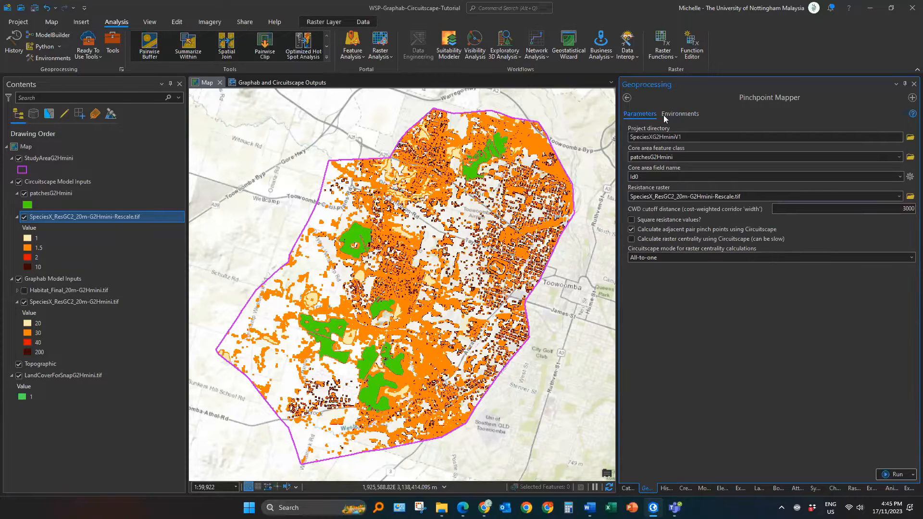
{"action": "left_click", "coordinate": [888, 475]}
Step: Open the Pinchpoint Mapper run details and read through its processing messages
{"action": "left_click", "coordinate": [654, 476]}
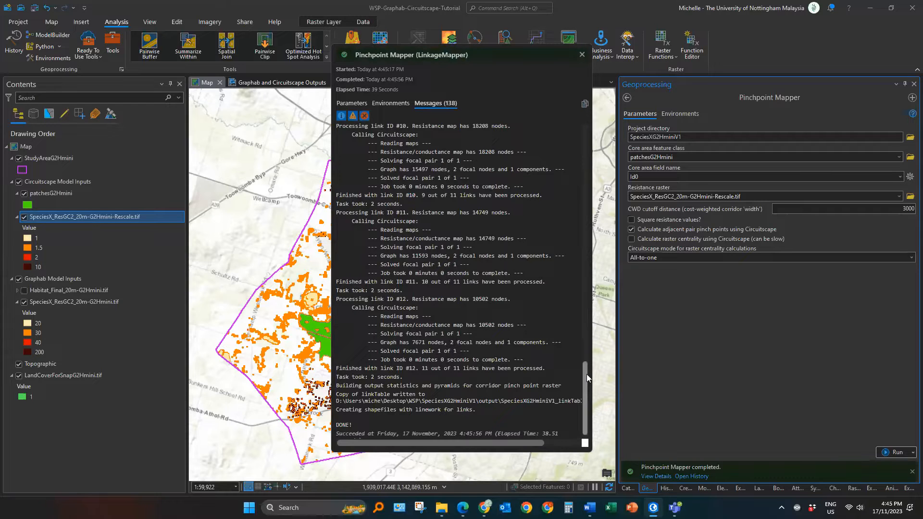
{"action": "left_click_drag", "start_coordinate": [586, 374], "coordinate": [584, 137]}
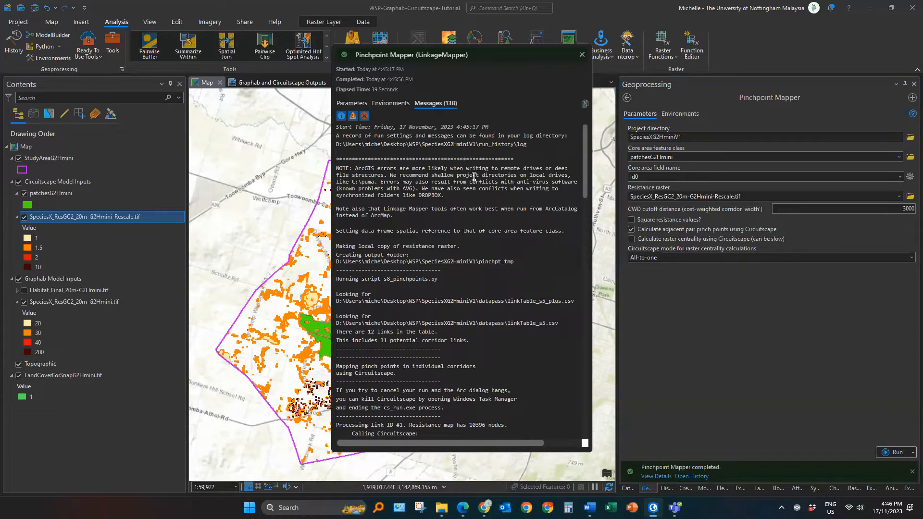
{"action": "left_click", "coordinate": [582, 55]}
Step: Open the Graphab and Circuitscape Outputs layout and examine the layers in its map frame
{"action": "left_click_drag", "start_coordinate": [618, 405], "coordinate": [718, 406]}
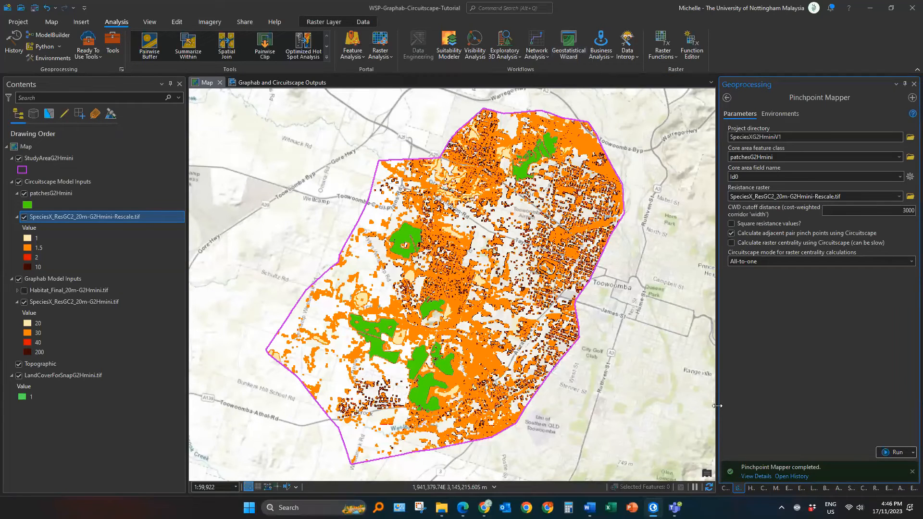
{"action": "left_click", "coordinate": [279, 83]}
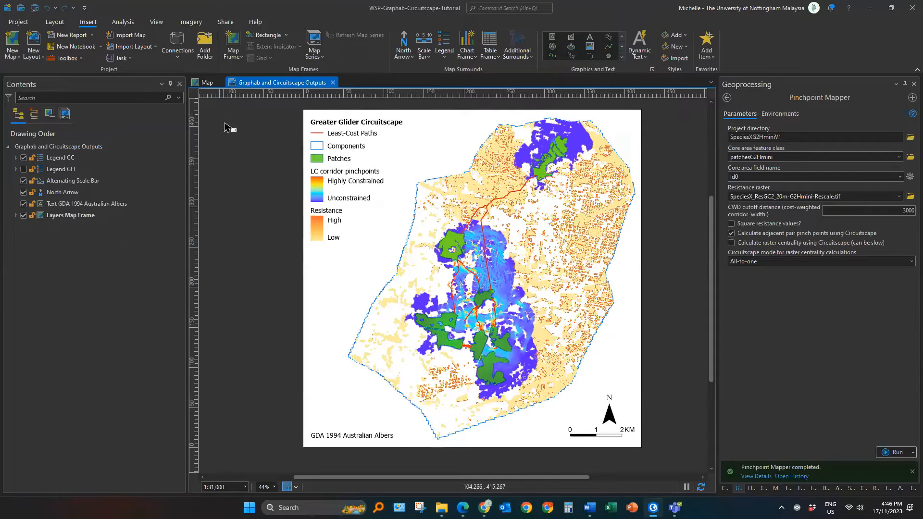
{"action": "left_click", "coordinate": [76, 217]}
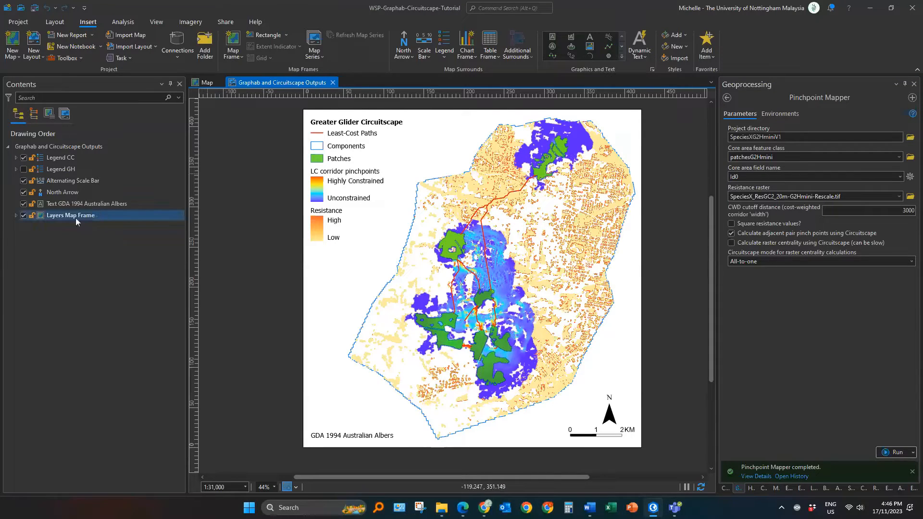
{"action": "left_click", "coordinate": [16, 216]}
{"action": "left_click", "coordinate": [73, 286]}
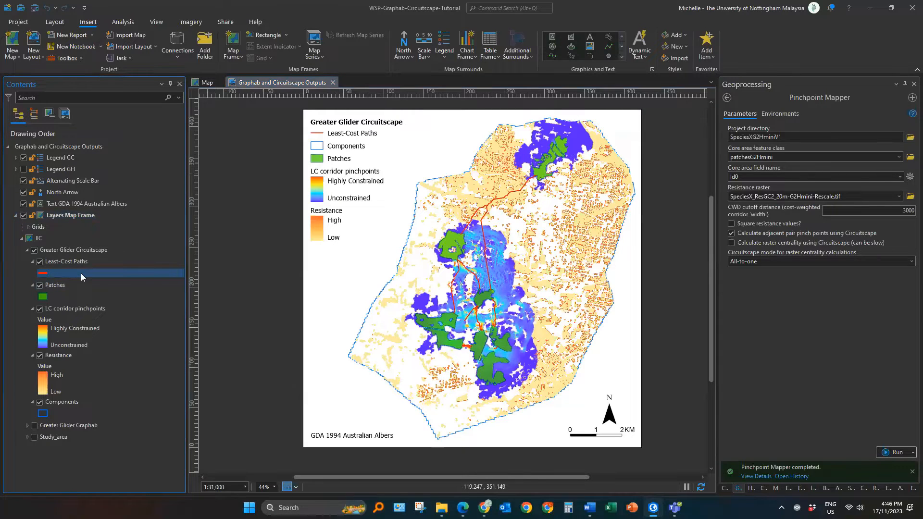
{"action": "left_click", "coordinate": [72, 425]}
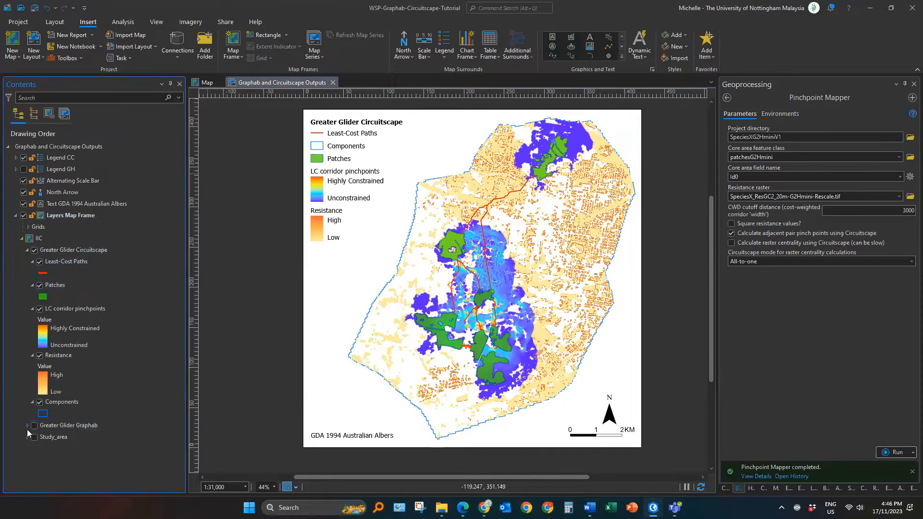
{"action": "left_click", "coordinate": [27, 426]}
{"action": "left_click", "coordinate": [88, 466]}
{"action": "left_click", "coordinate": [27, 426]}
{"action": "left_click", "coordinate": [64, 251]}
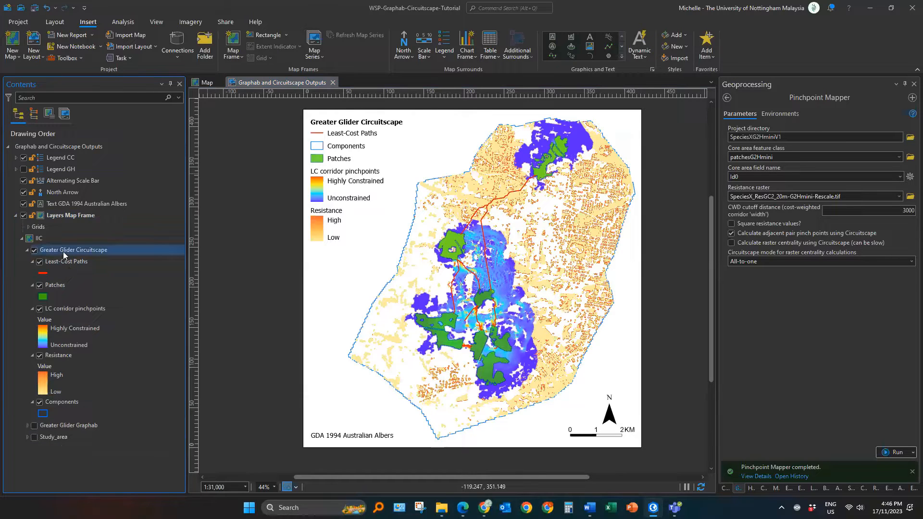
{"action": "left_click", "coordinate": [65, 261]}
{"action": "left_click", "coordinate": [91, 250]}
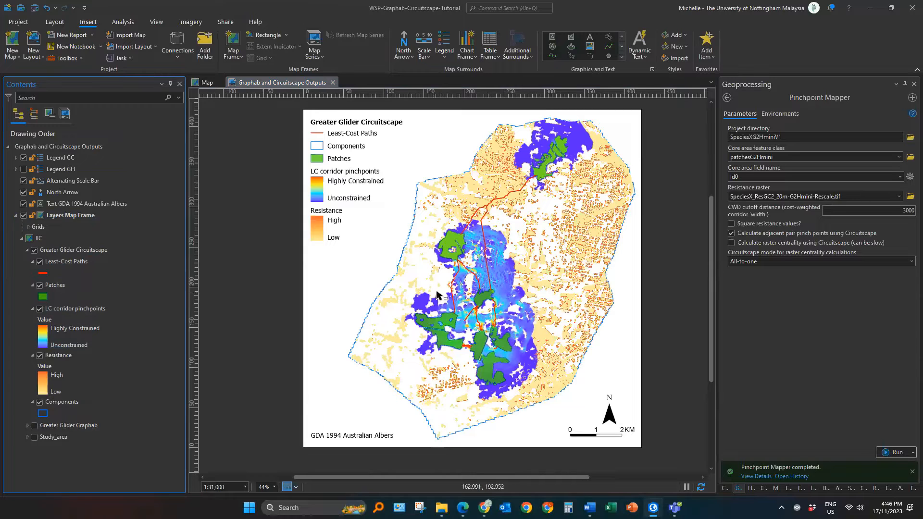
Step: Browse the catalog to the SpeciesXG2HminiV1 output pinchpoints.gdb and select the current adjacent pairs raster
{"action": "left_click", "coordinate": [725, 488]}
{"action": "left_click_drag", "start_coordinate": [716, 345], "coordinate": [686, 345]}
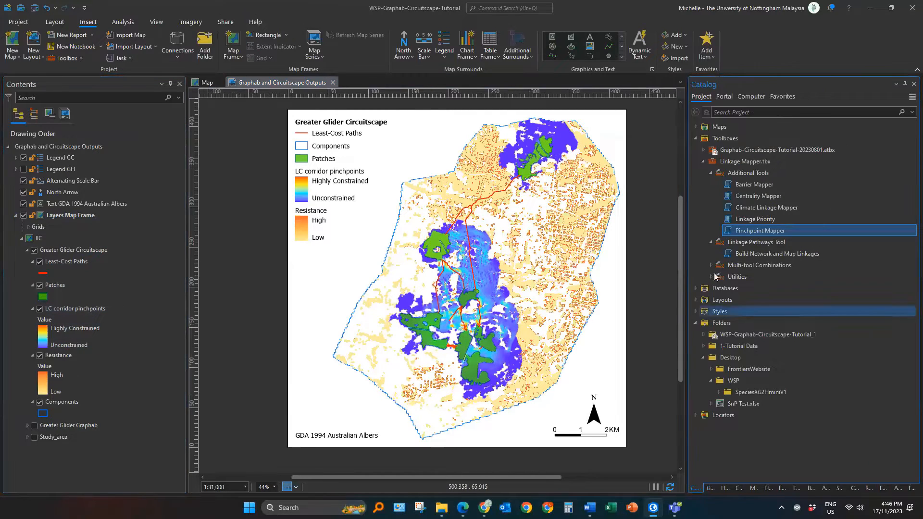
{"action": "left_click", "coordinate": [711, 174]}
{"action": "left_click", "coordinate": [712, 185]}
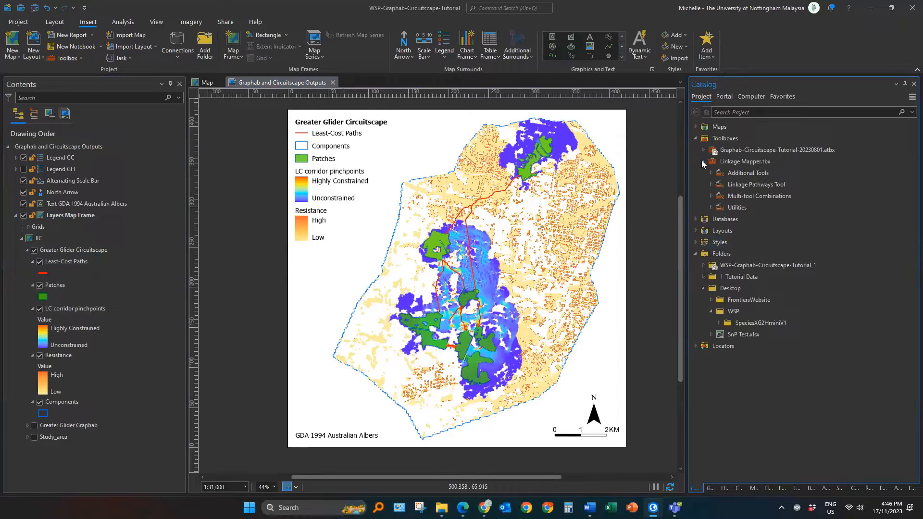
{"action": "left_click", "coordinate": [702, 161]}
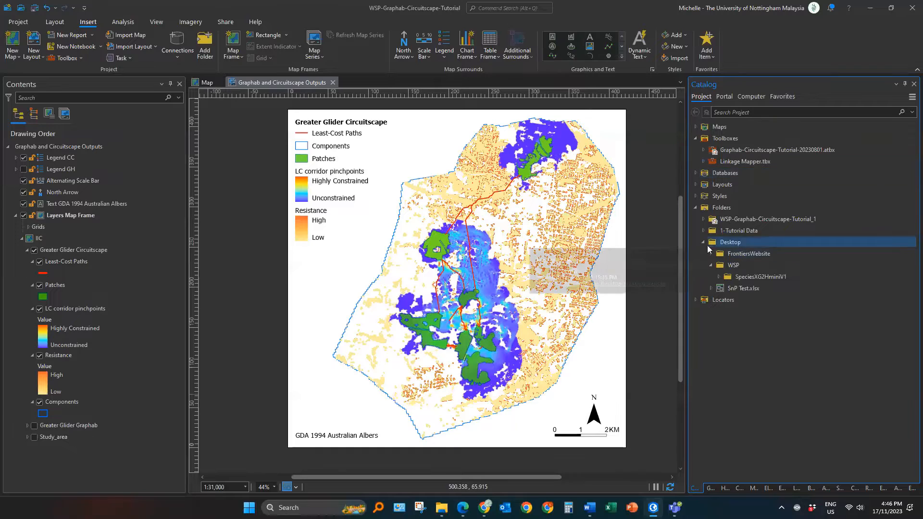
{"action": "left_click", "coordinate": [710, 265]}
{"action": "left_click", "coordinate": [719, 275]}
{"action": "left_click", "coordinate": [712, 266]}
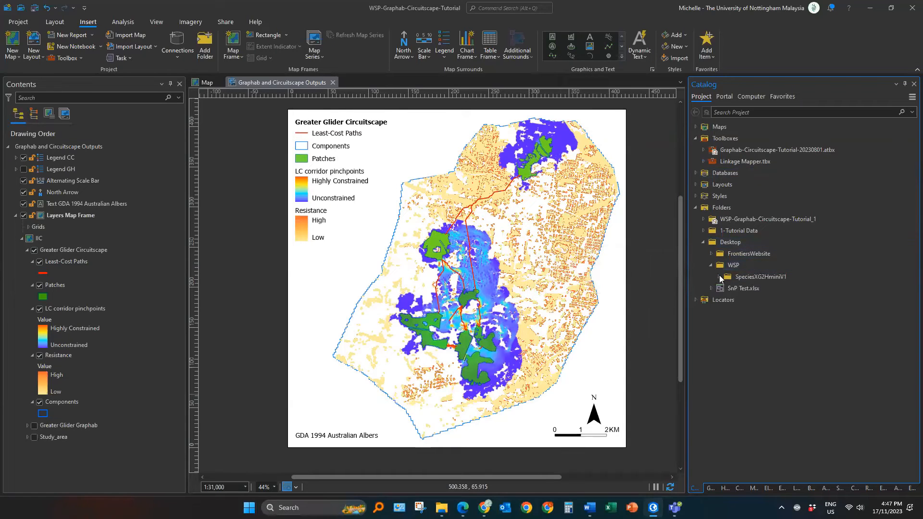
{"action": "left_click", "coordinate": [718, 277]}
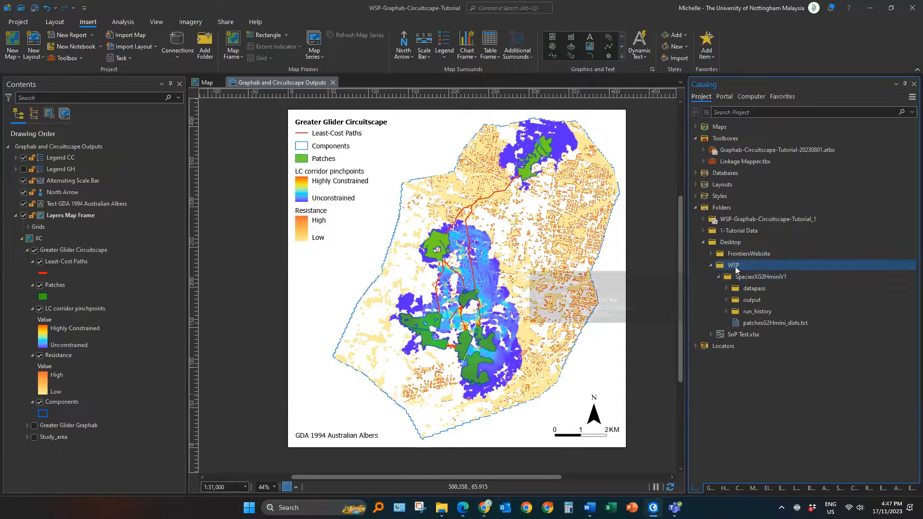
{"action": "left_click", "coordinate": [736, 268]}
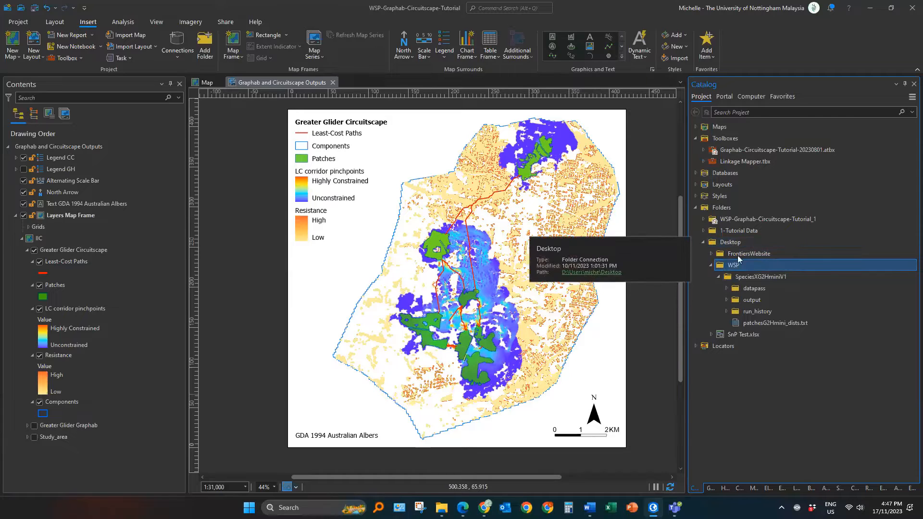
{"action": "left_click", "coordinate": [767, 280]}
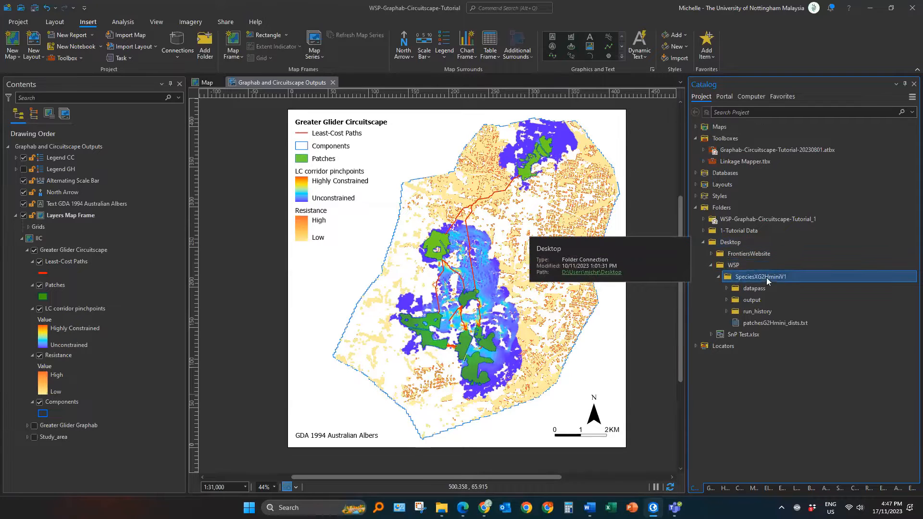
{"action": "double_click", "coordinate": [752, 300]}
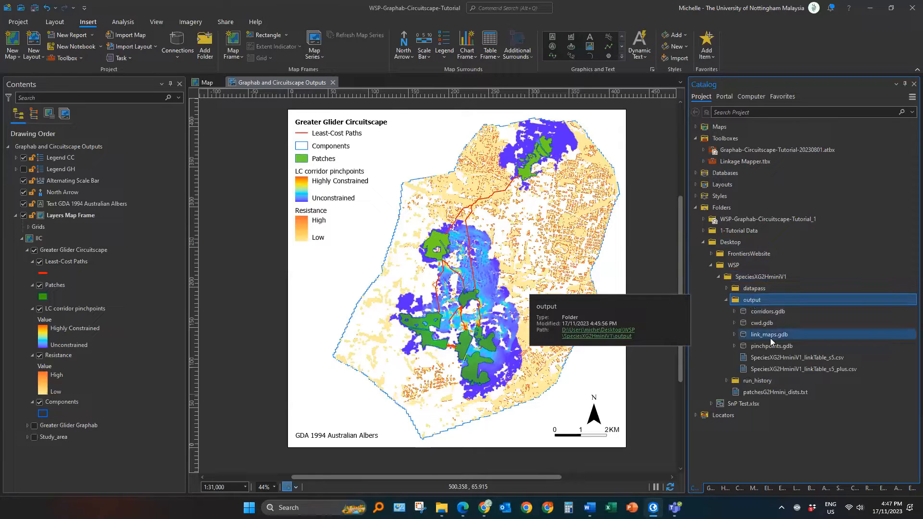
{"action": "double_click", "coordinate": [771, 347]}
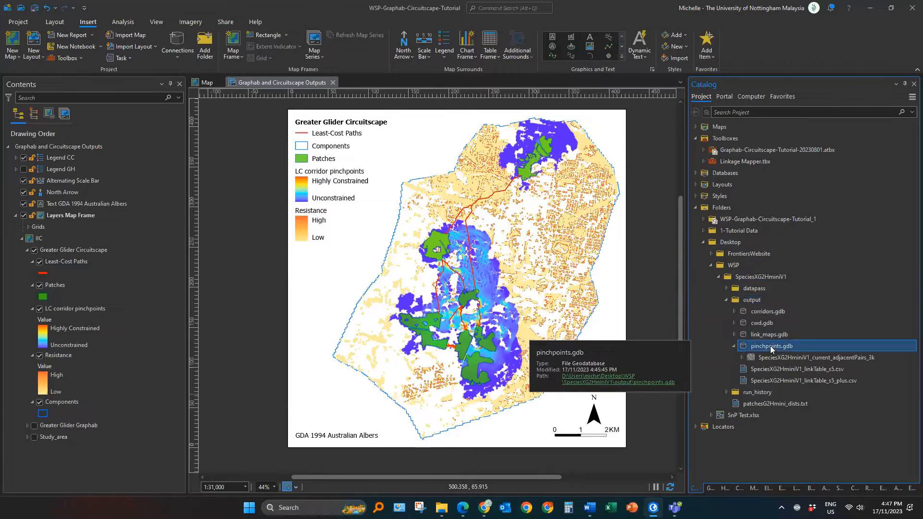
{"action": "left_click", "coordinate": [776, 359]}
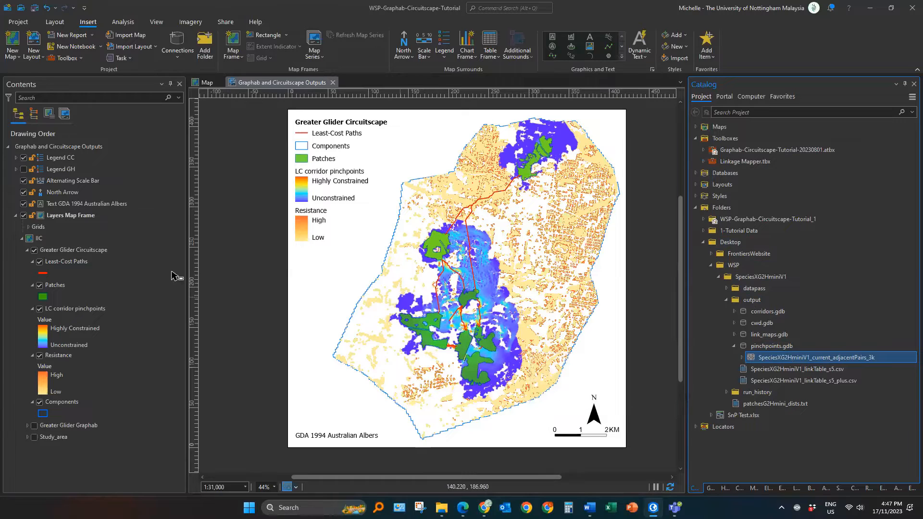
Step: Set the LC corridor pinchpoints layer's data source to SpeciesXG2HminiV1_current_adjacentPairs_3k in the output pinchpoints.gdb
{"action": "left_click", "coordinate": [76, 309]}
{"action": "left_click", "coordinate": [87, 311]}
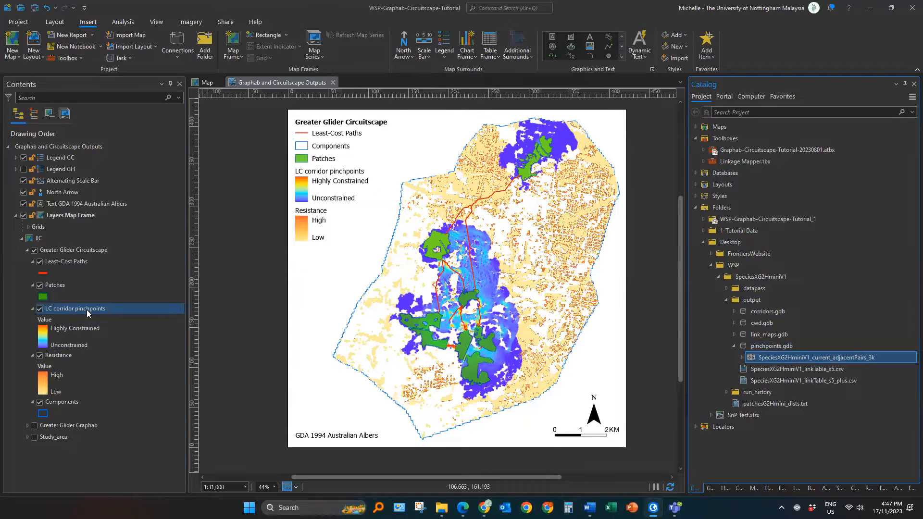
{"action": "double_click", "coordinate": [86, 310]}
{"action": "left_click", "coordinate": [578, 138]}
{"action": "left_click", "coordinate": [236, 241]}
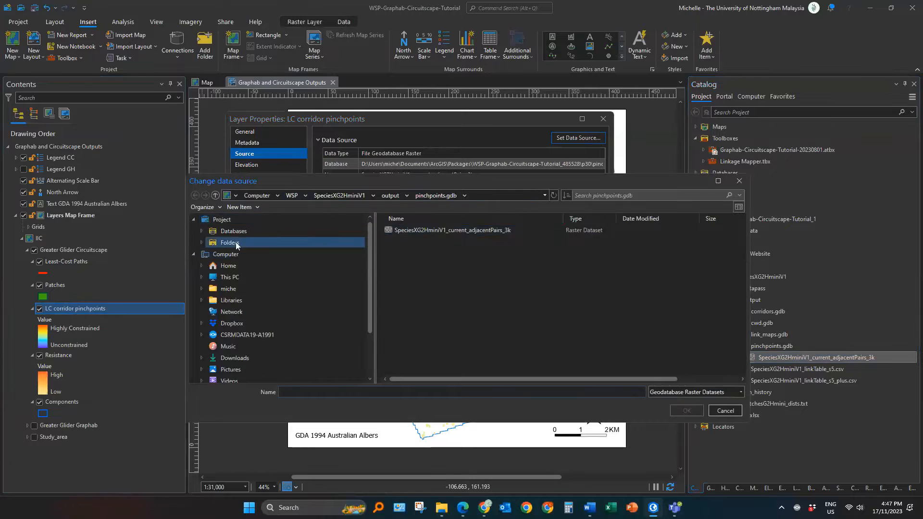
{"action": "left_click", "coordinate": [416, 255]}
{"action": "double_click", "coordinate": [416, 255]}
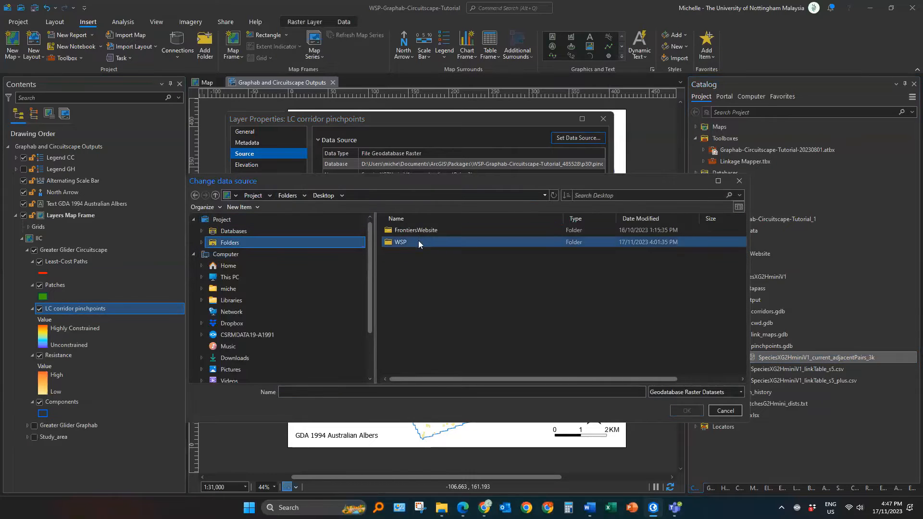
{"action": "double_click", "coordinate": [418, 240]}
{"action": "left_click", "coordinate": [419, 232]}
{"action": "double_click", "coordinate": [418, 232]}
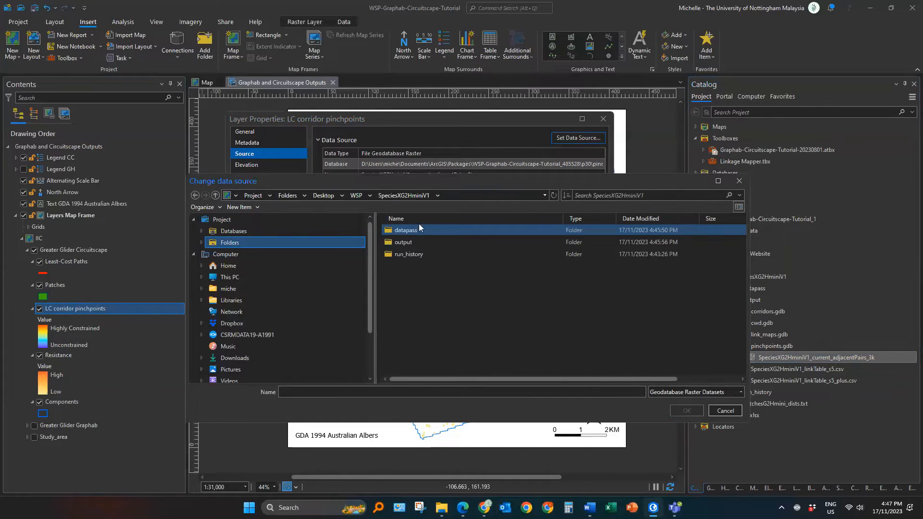
{"action": "left_click", "coordinate": [415, 243]}
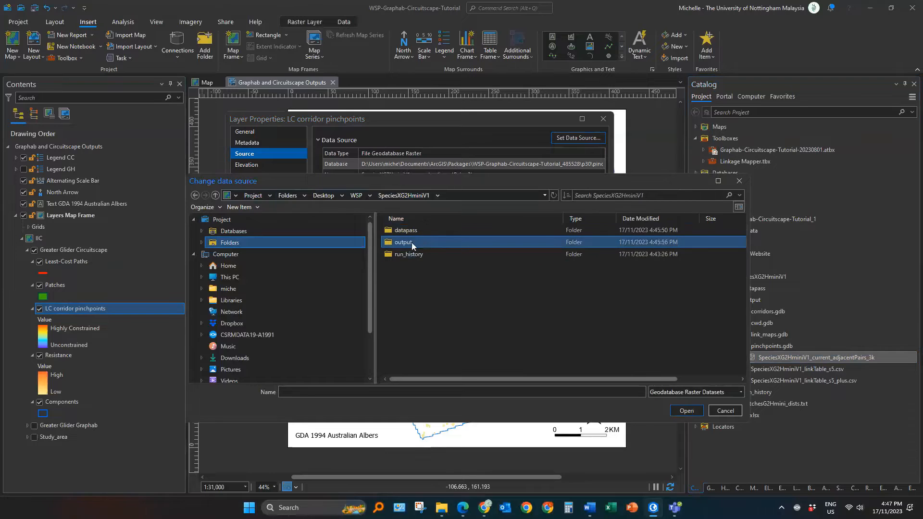
{"action": "double_click", "coordinate": [412, 243]}
{"action": "double_click", "coordinate": [417, 267]}
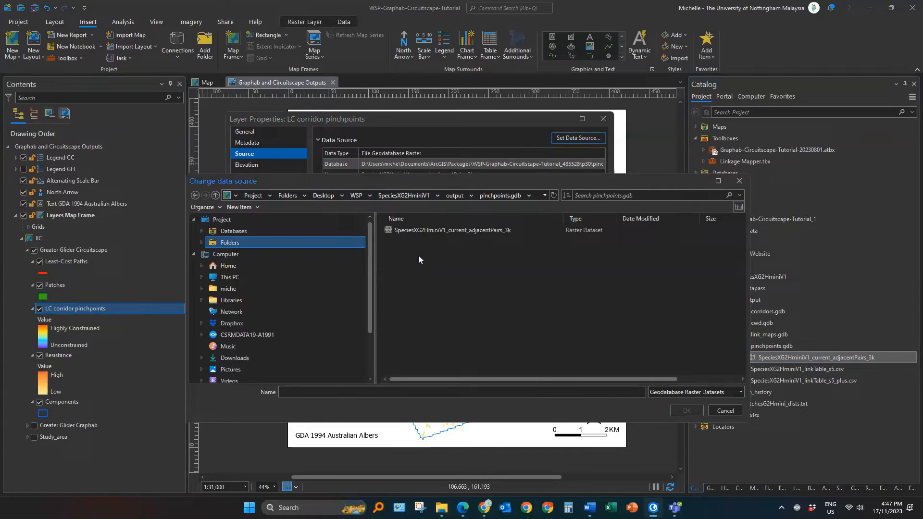
{"action": "left_click", "coordinate": [449, 230]}
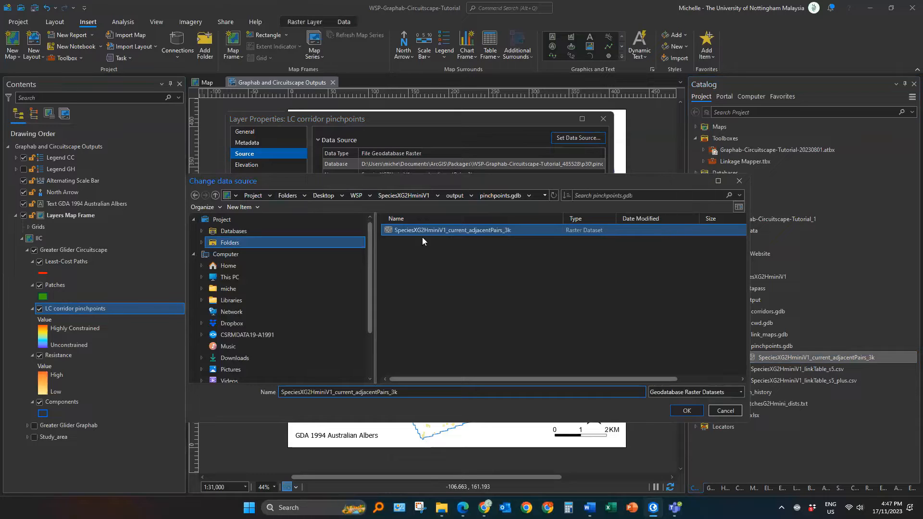
{"action": "left_click", "coordinate": [695, 411]}
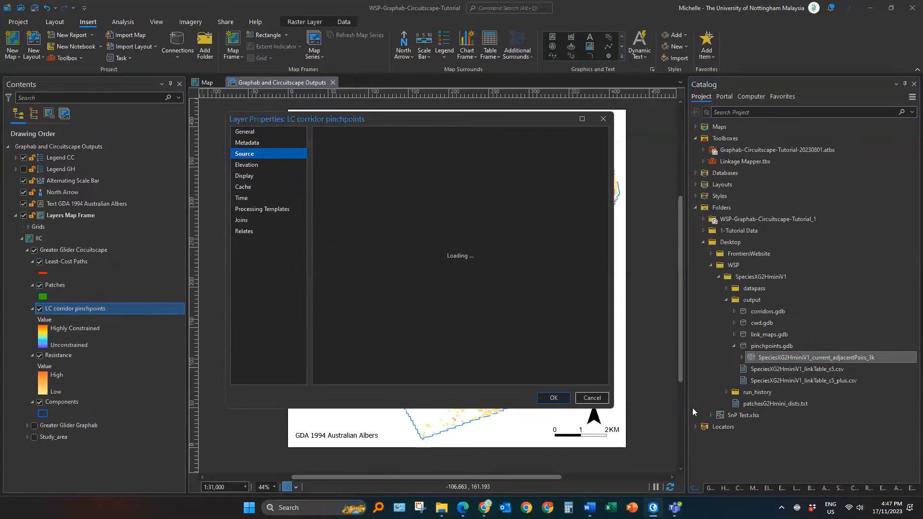
{"action": "left_click", "coordinate": [555, 398]}
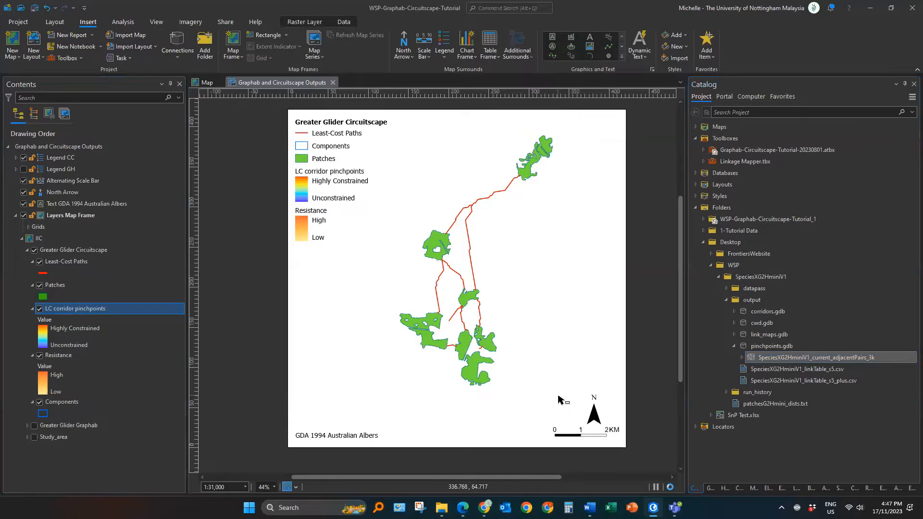
Step: Set the Patches layer's data source to patchesG2Hmini.shp in the Circuitscape Habitat folder
{"action": "double_click", "coordinate": [55, 285]}
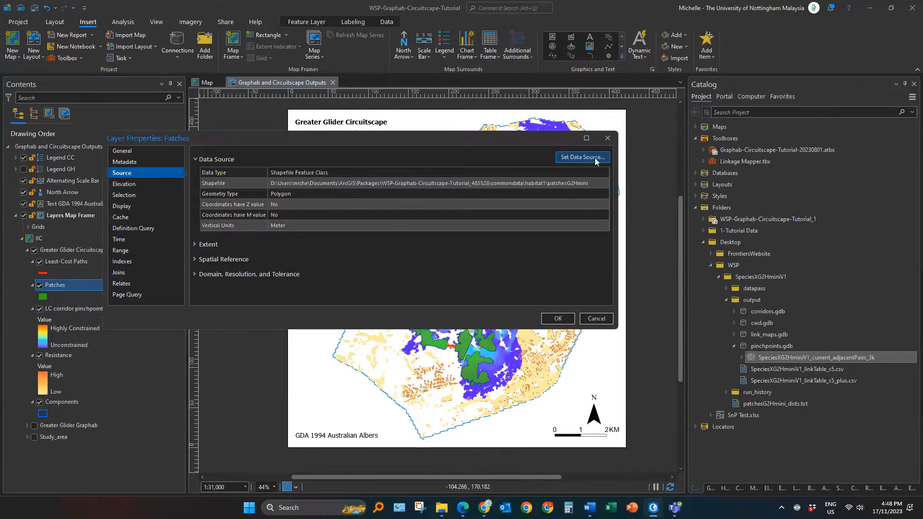
{"action": "left_click", "coordinate": [595, 157]}
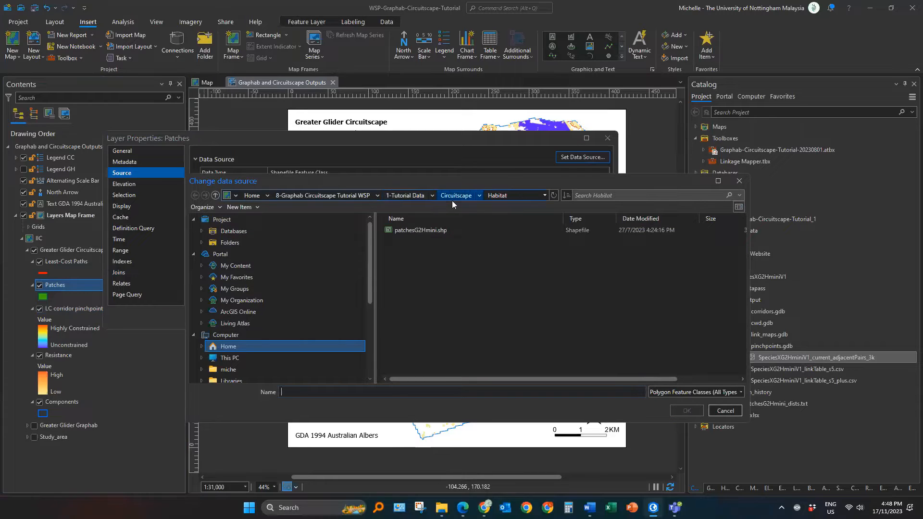
{"action": "left_click", "coordinate": [433, 231]}
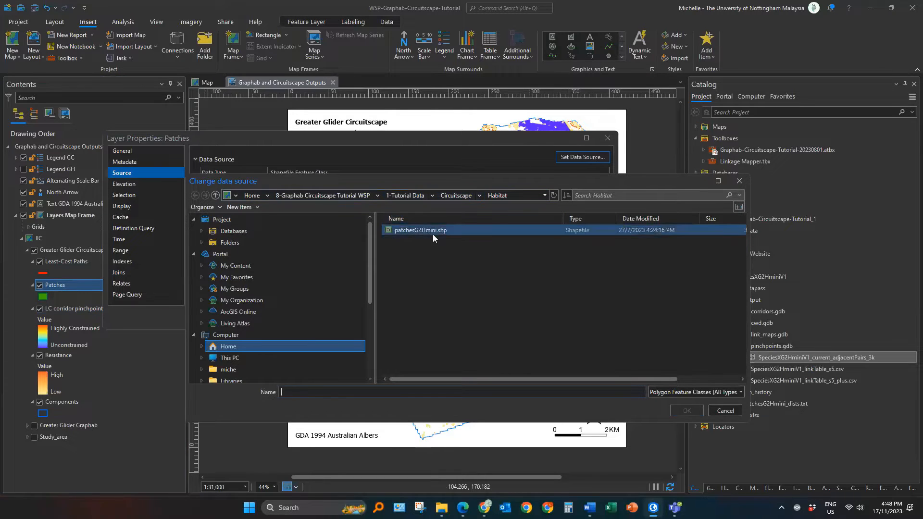
{"action": "left_click", "coordinate": [687, 411]}
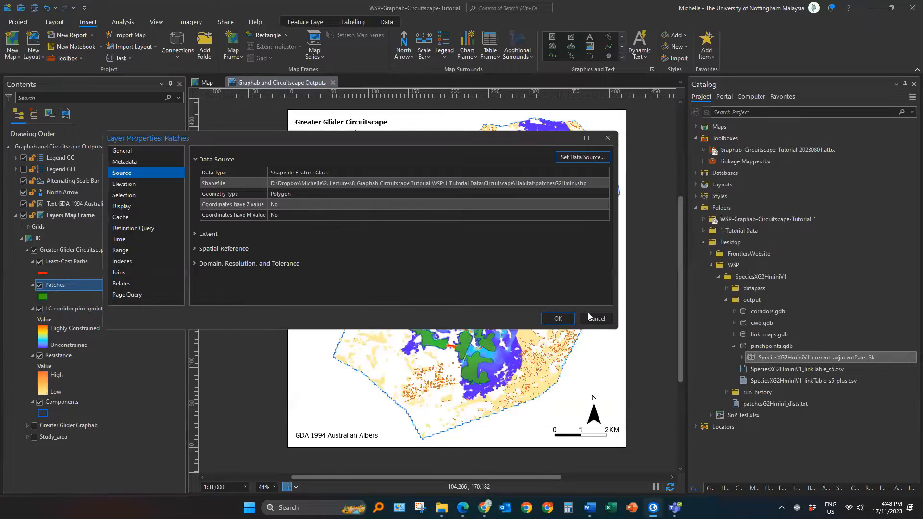
{"action": "left_click", "coordinate": [559, 319]}
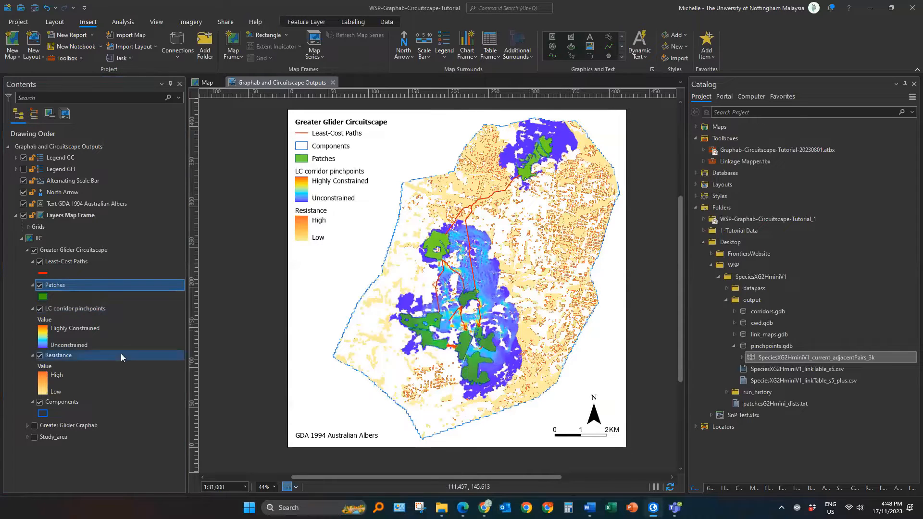
Step: Set the Resistance layer's data source to SpeciesX_ResGC2_20m-G2Hmini-Rescale.tif in the Circuitscape Resistance folder
{"action": "left_click", "coordinate": [69, 355]}
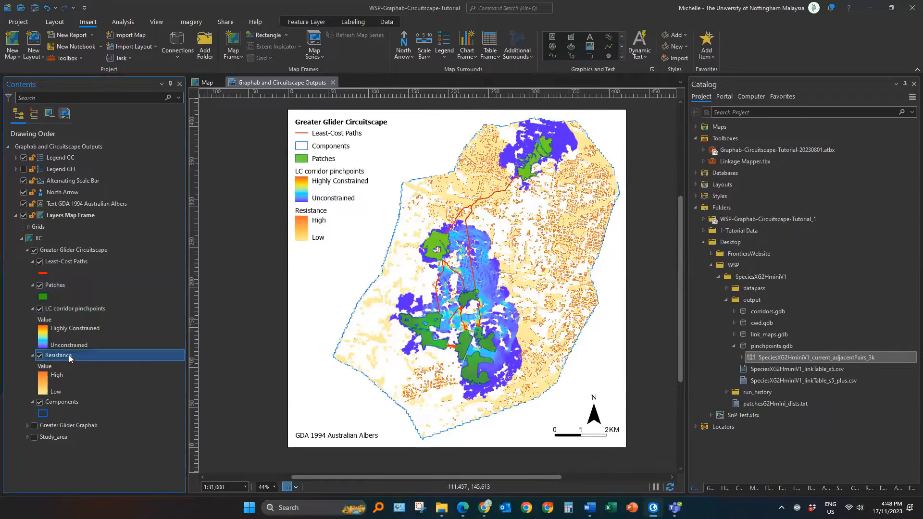
{"action": "double_click", "coordinate": [69, 356]}
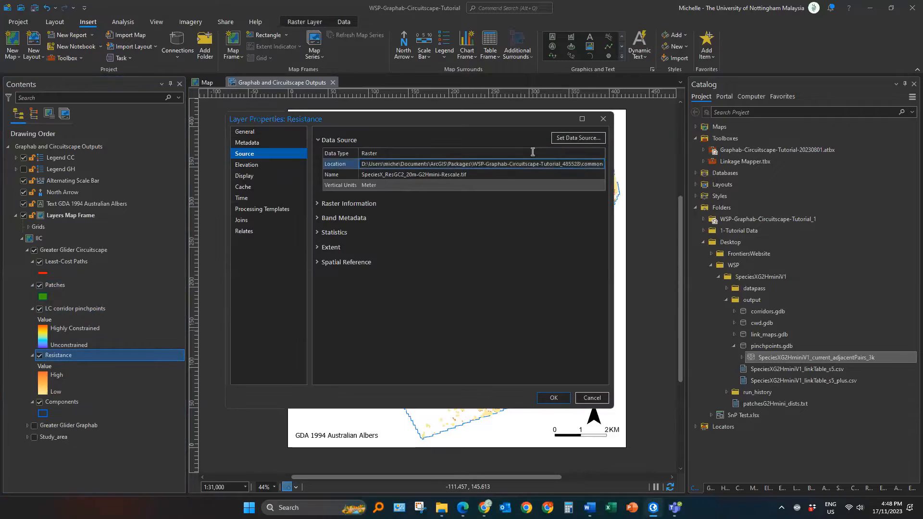
{"action": "left_click", "coordinate": [564, 140]}
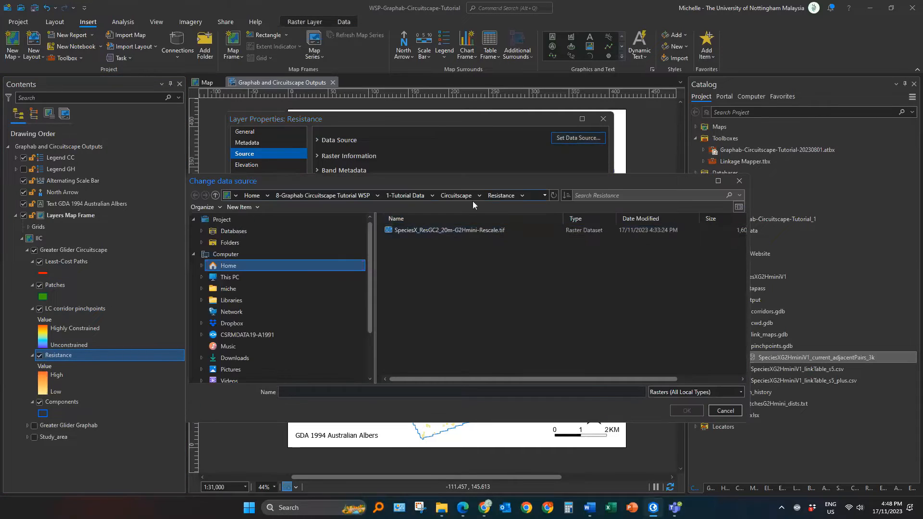
{"action": "left_click", "coordinate": [515, 232]}
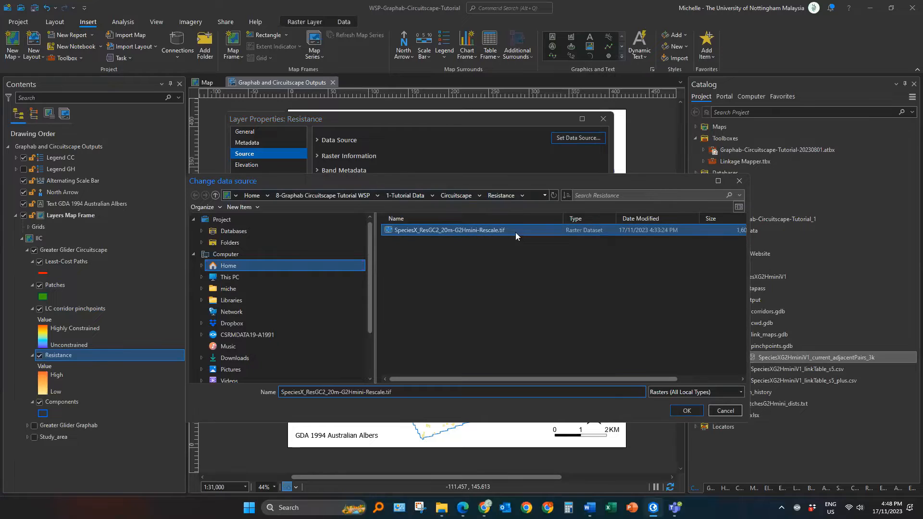
{"action": "left_click", "coordinate": [691, 410]}
{"action": "left_click", "coordinate": [554, 399]}
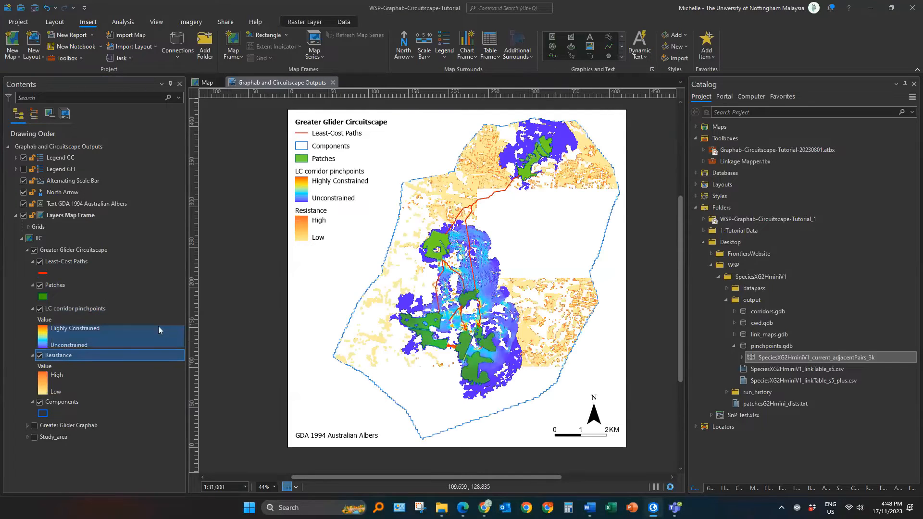
Step: Set the Least-Cost Paths layer's data source to Linkset3000-links.shp in the Graphab SpeciesXv1 folder
{"action": "left_click", "coordinate": [66, 262]}
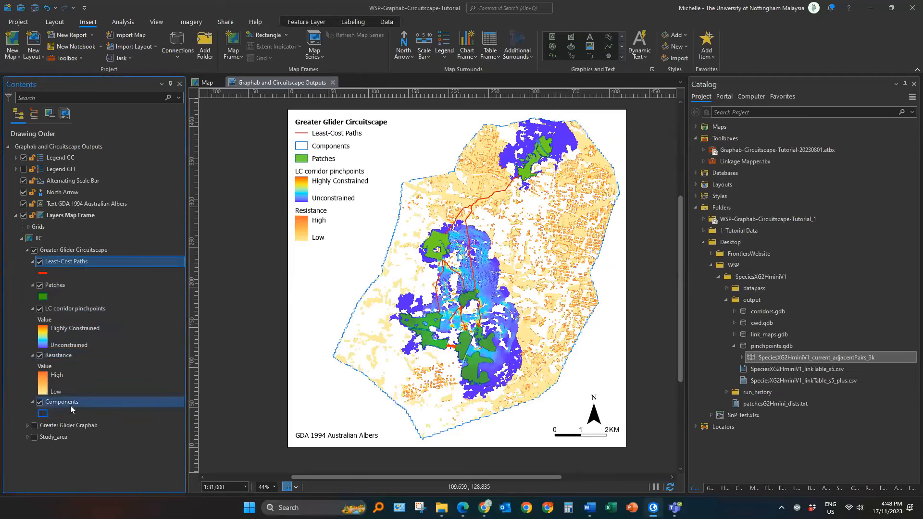
{"action": "left_click", "coordinate": [71, 405], "text": "ctrl"}
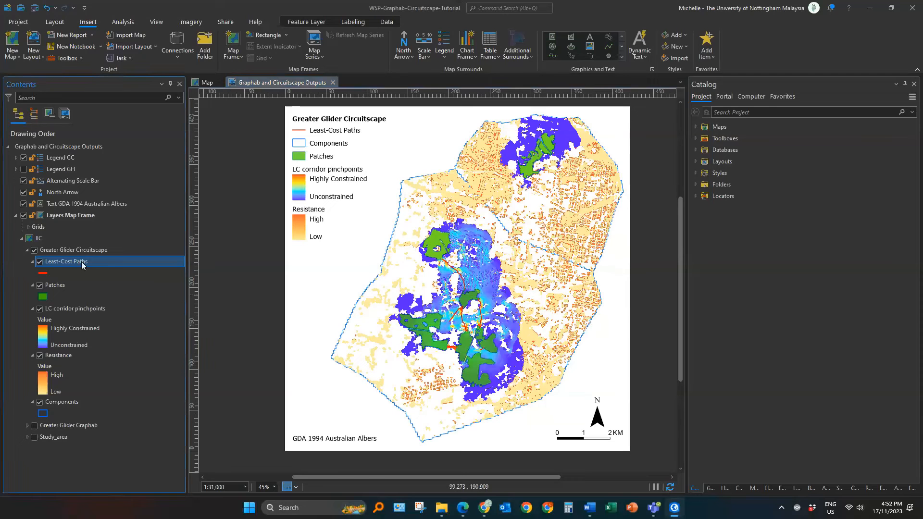
{"action": "double_click", "coordinate": [81, 263]}
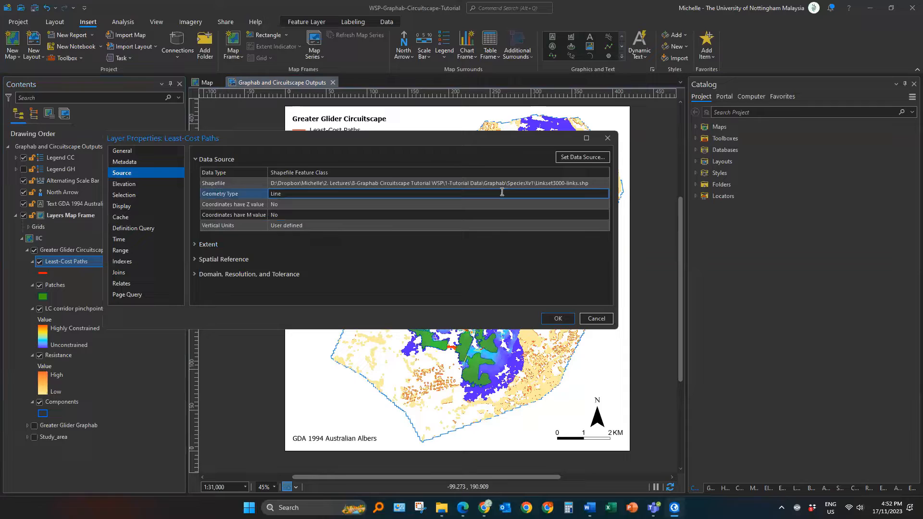
{"action": "left_click", "coordinate": [582, 157]}
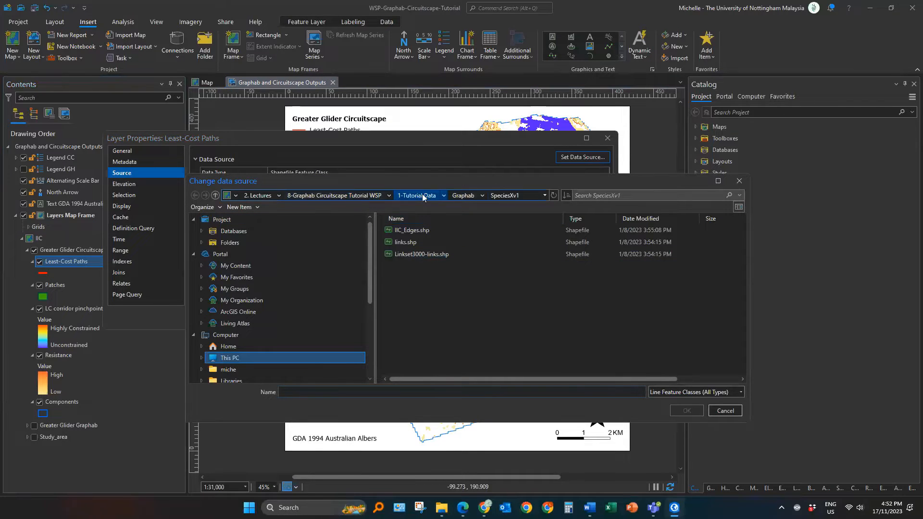
{"action": "left_click", "coordinate": [469, 197]}
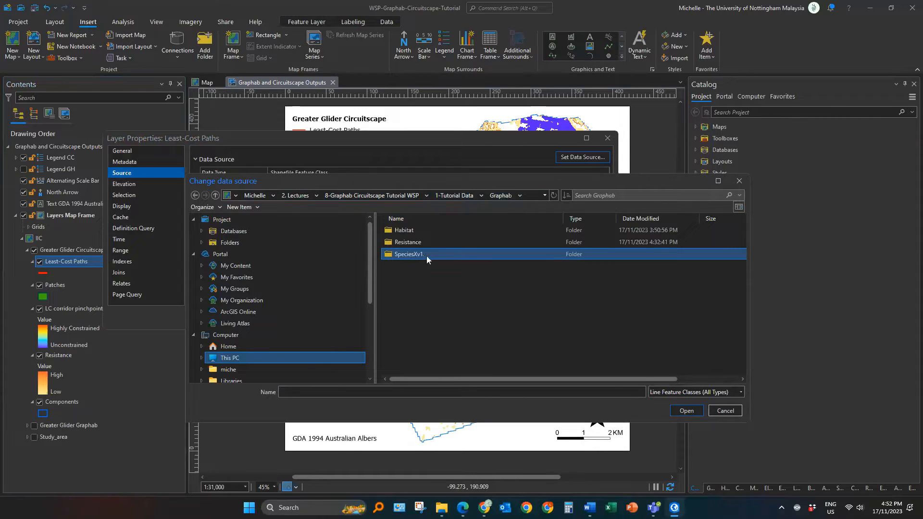
{"action": "double_click", "coordinate": [439, 253]}
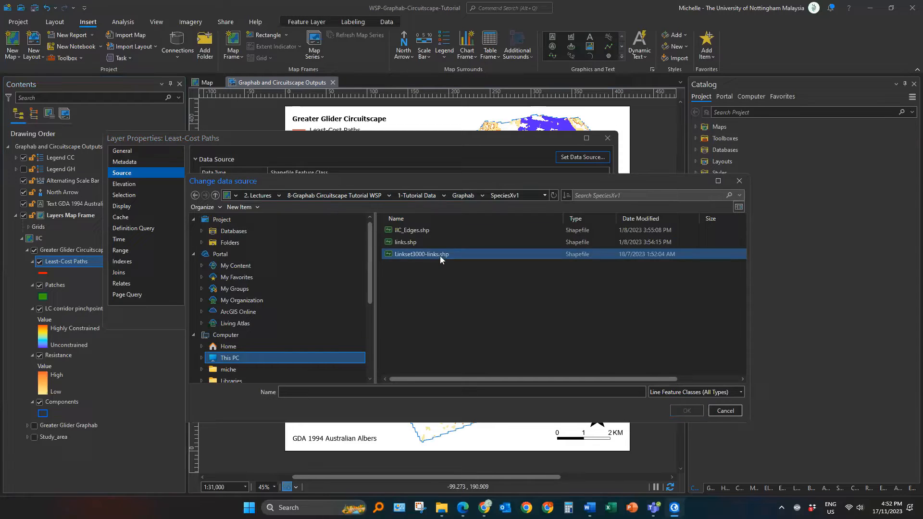
{"action": "left_click", "coordinate": [415, 253]}
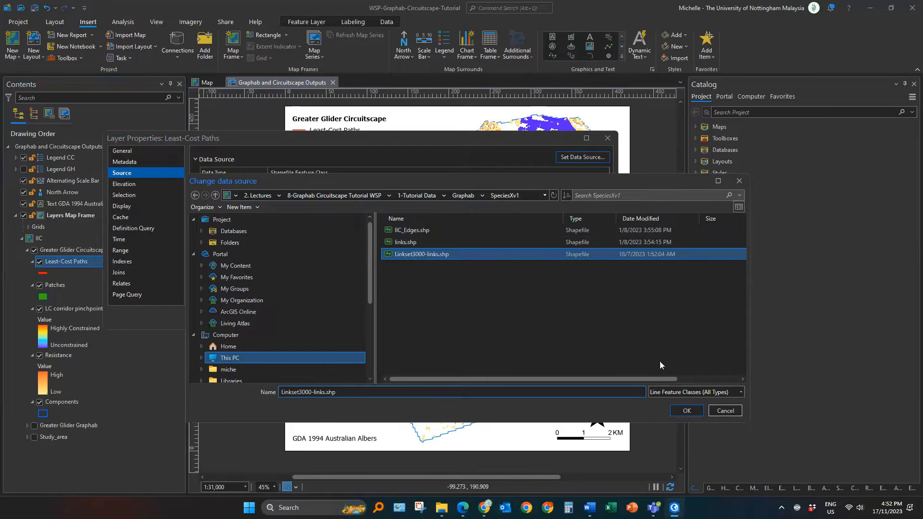
{"action": "left_click", "coordinate": [689, 411]}
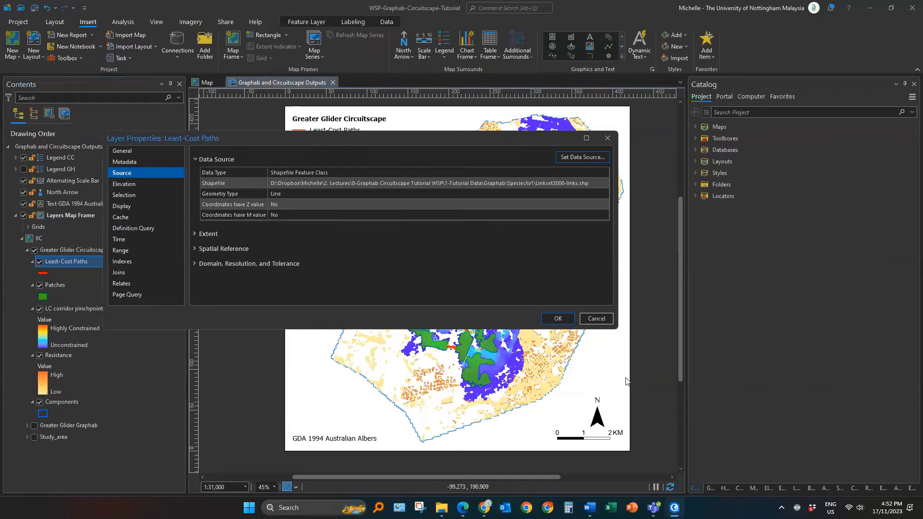
{"action": "left_click", "coordinate": [558, 319]}
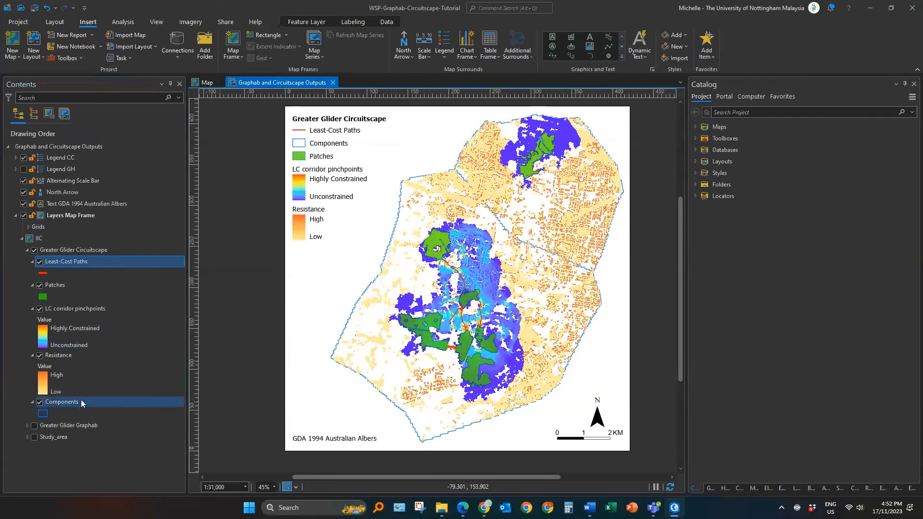
Step: Set the Components layer's data source to IIC_Components.shp in the Graphab SpeciesXv1 folder
{"action": "double_click", "coordinate": [62, 401]}
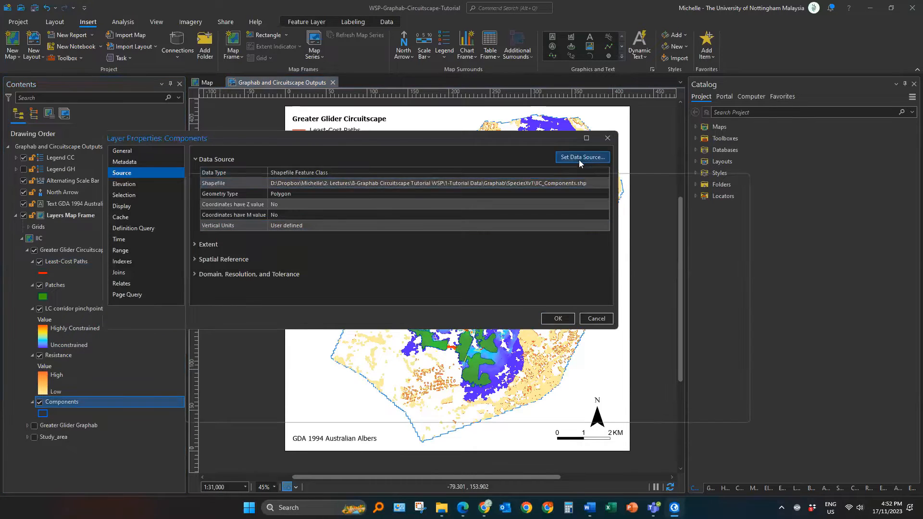
{"action": "left_click", "coordinate": [582, 157]}
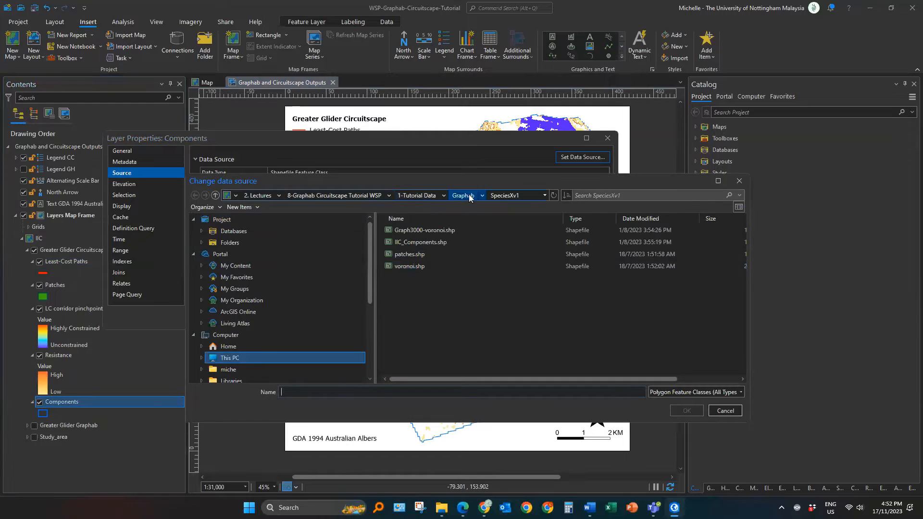
{"action": "left_click", "coordinate": [469, 196]}
{"action": "double_click", "coordinate": [420, 259]}
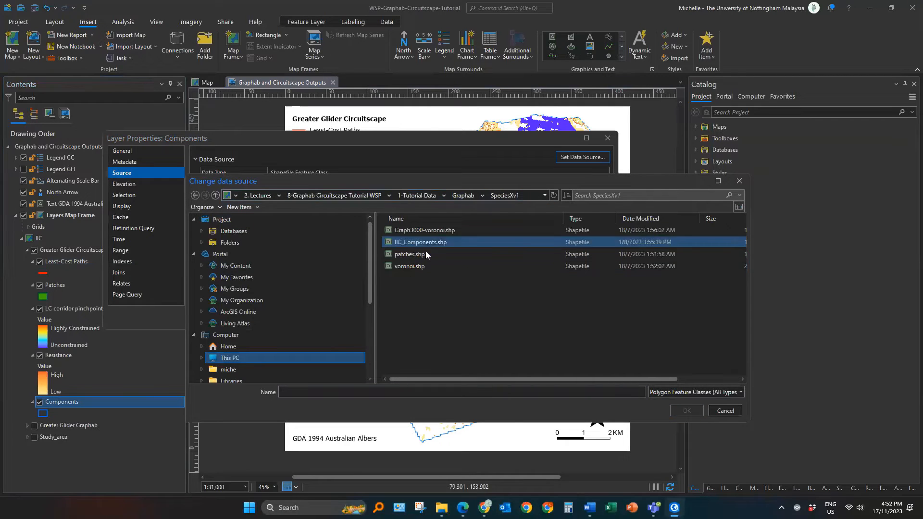
{"action": "left_click", "coordinate": [414, 244]}
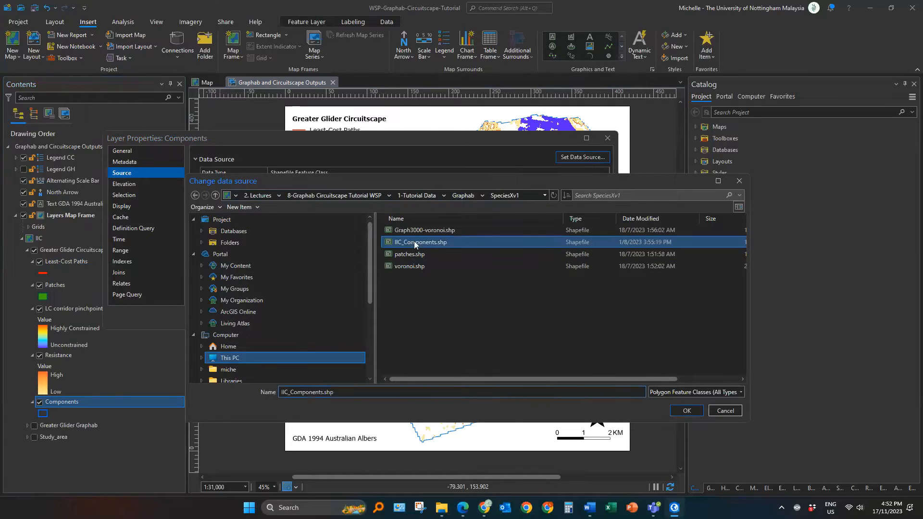
{"action": "left_click", "coordinate": [687, 411]}
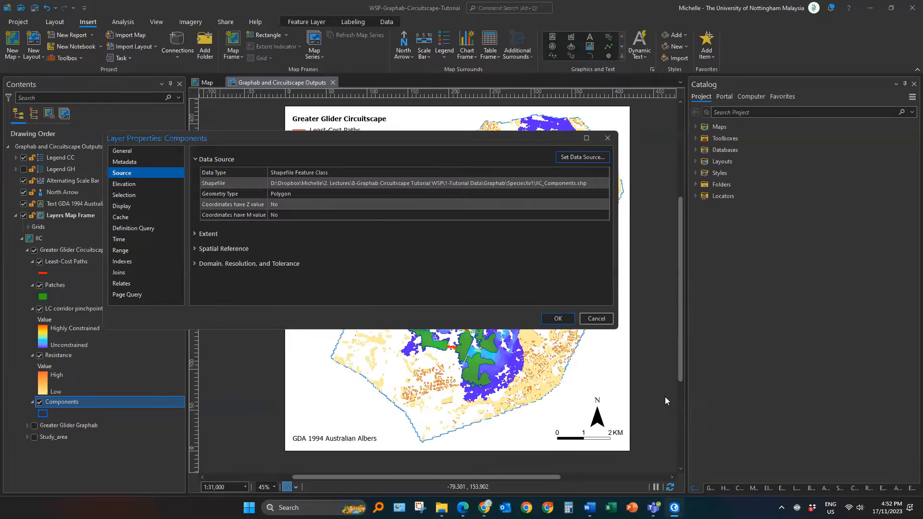
{"action": "left_click", "coordinate": [559, 319]}
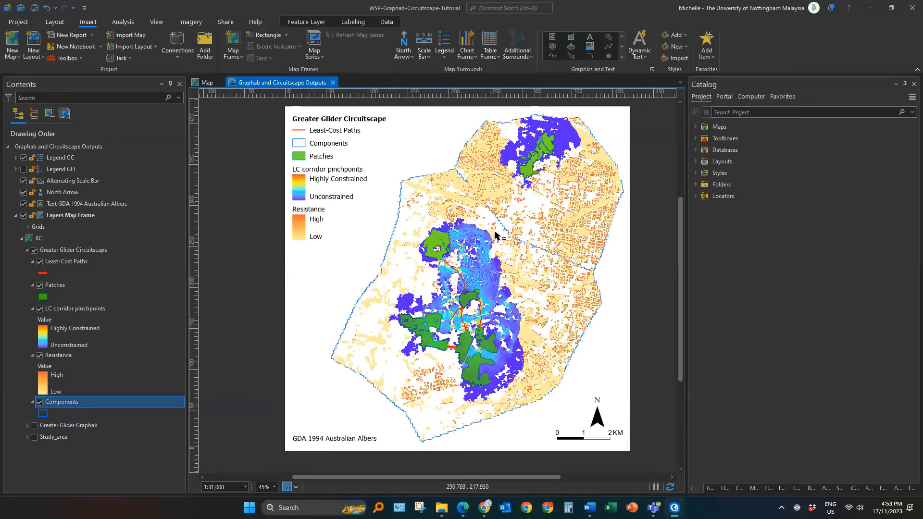
{"action": "left_click", "coordinate": [114, 335]}
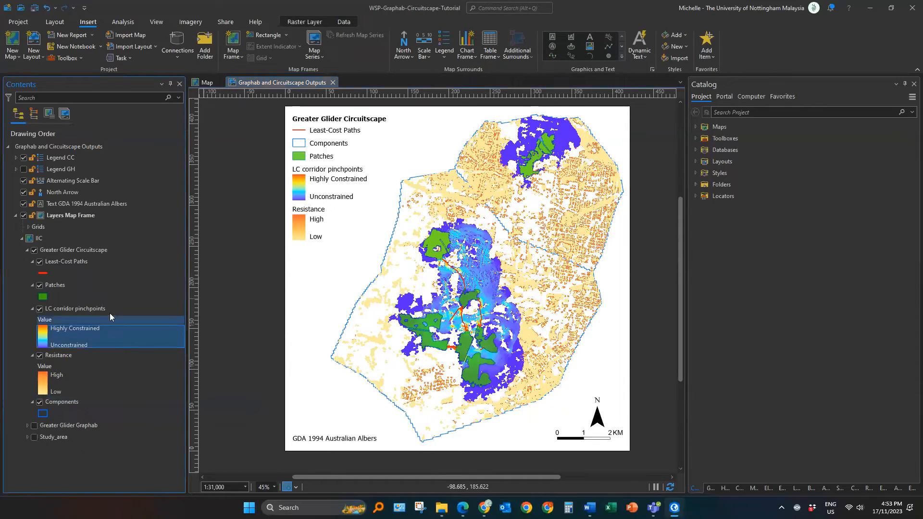
{"action": "left_click", "coordinate": [109, 313]}
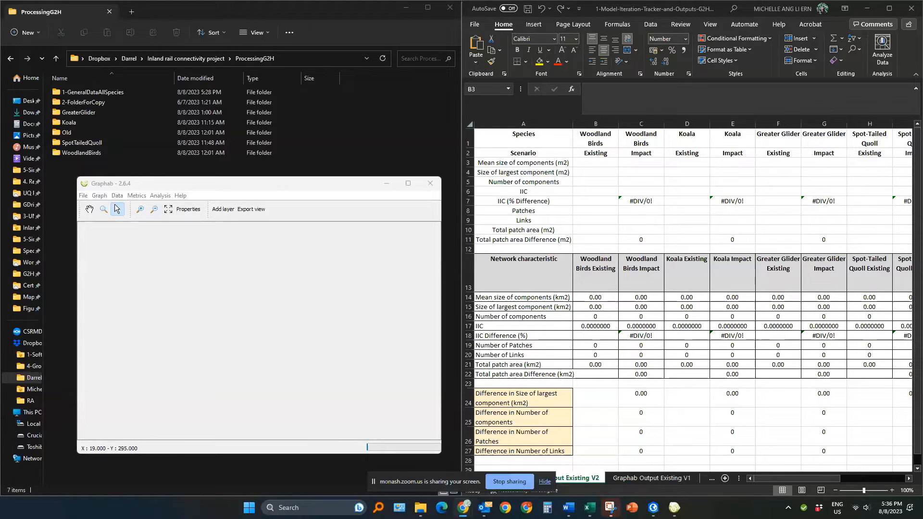
{"action": "left_click", "coordinate": [161, 186]}
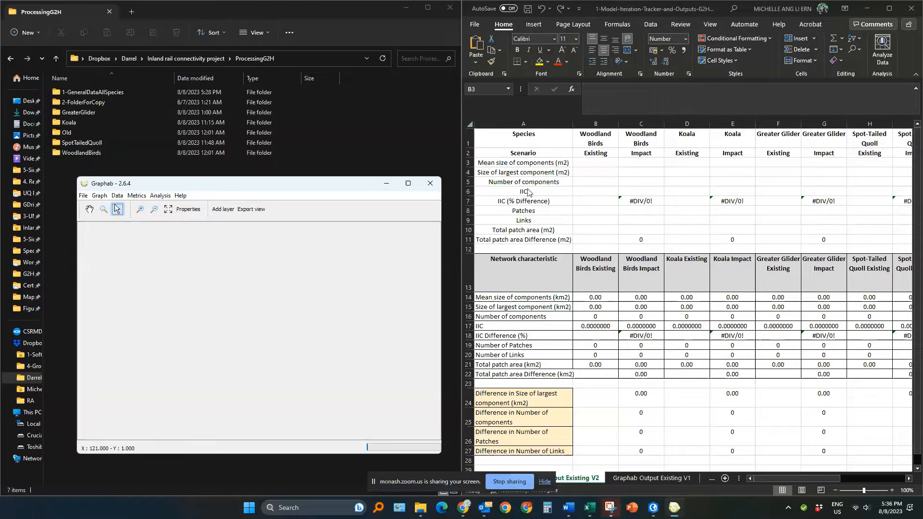
{"action": "left_click", "coordinate": [528, 168]}
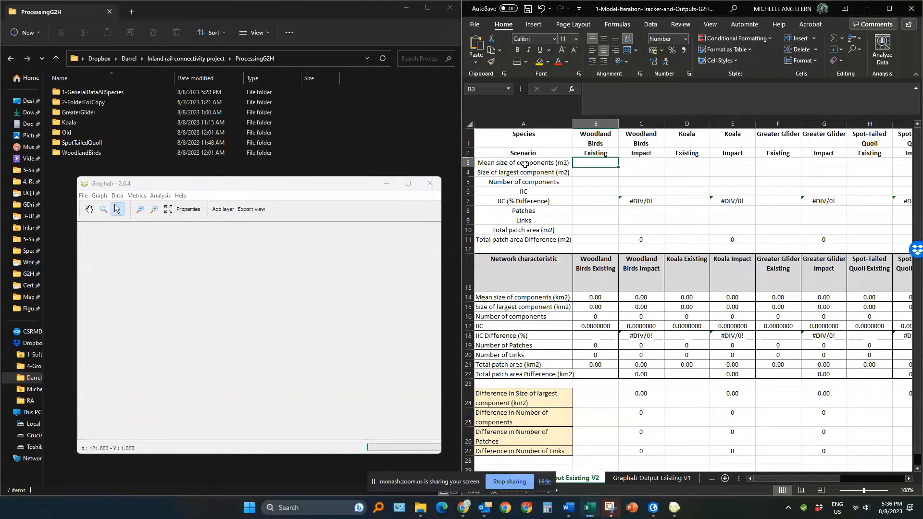
{"action": "left_click_drag", "start_coordinate": [524, 164], "coordinate": [533, 239]}
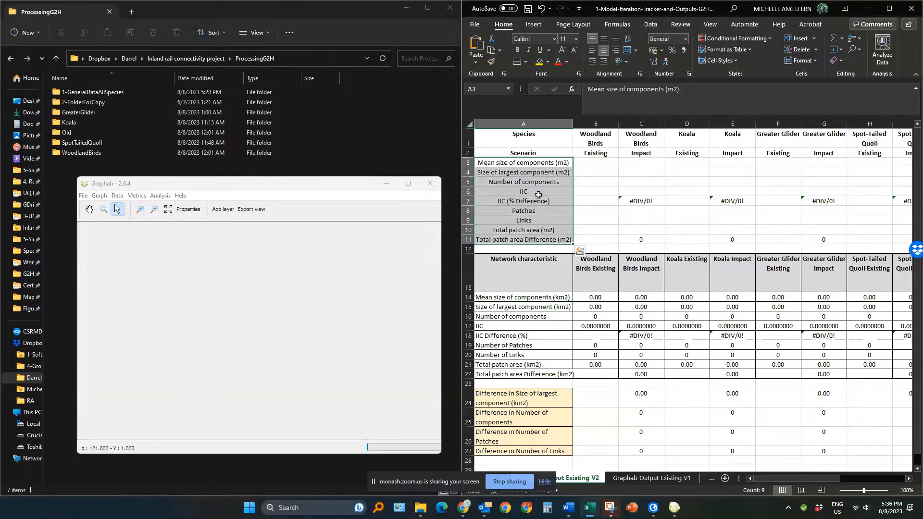
{"action": "left_click", "coordinate": [130, 186]}
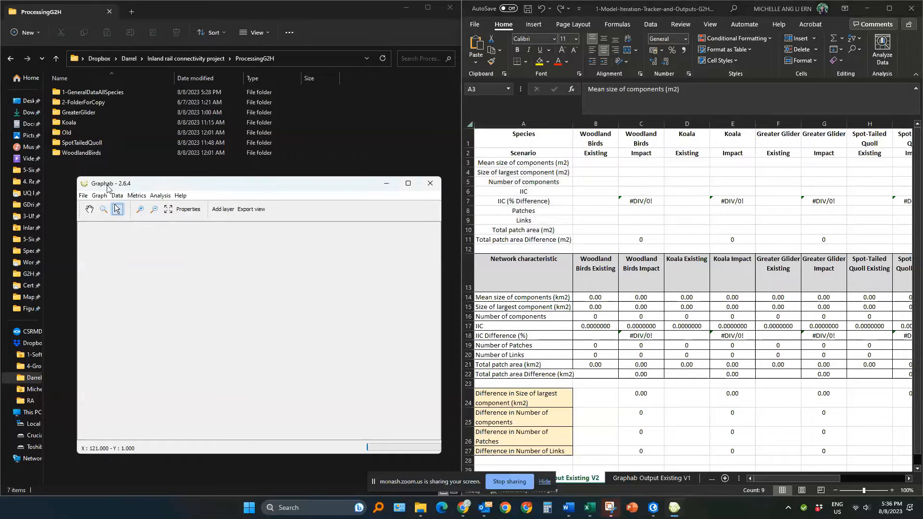
Step: Open the Graphab project WoodlandBirdsV2.xml from the ProcessingG2H WoodlandBirds Graphab WoodlandBirdsV2 folder
{"action": "left_click", "coordinate": [83, 197]}
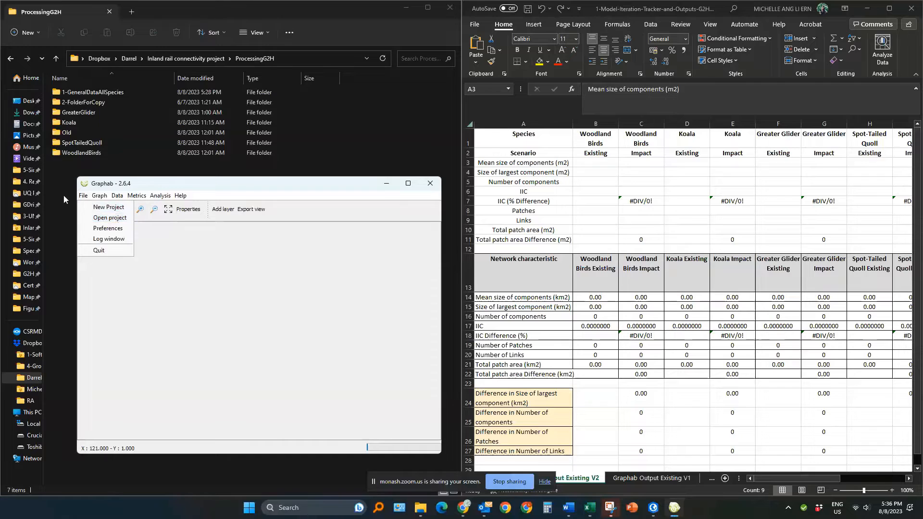
{"action": "left_click", "coordinate": [110, 219]}
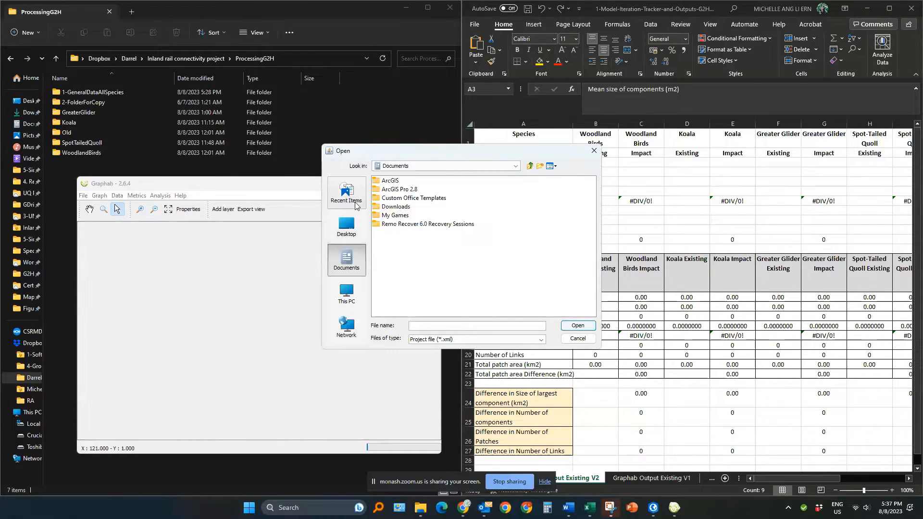
{"action": "left_click", "coordinate": [349, 201]}
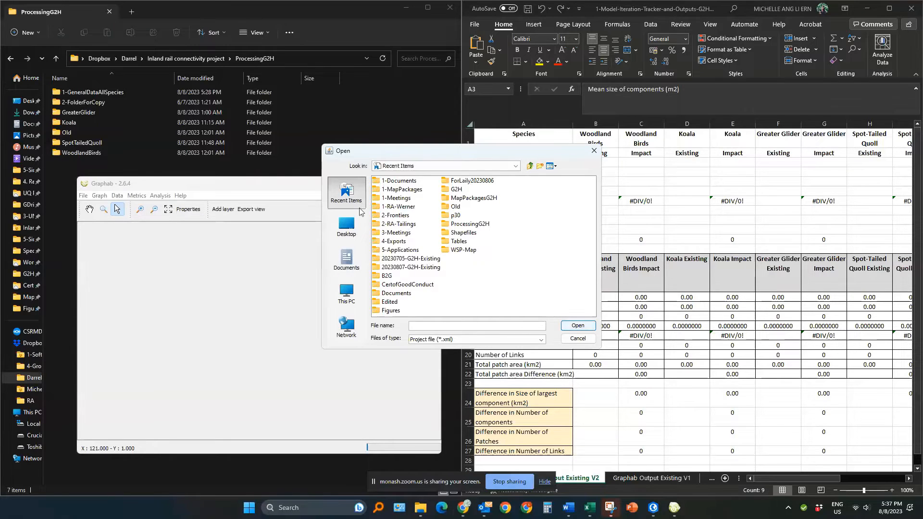
{"action": "left_click", "coordinate": [347, 293]}
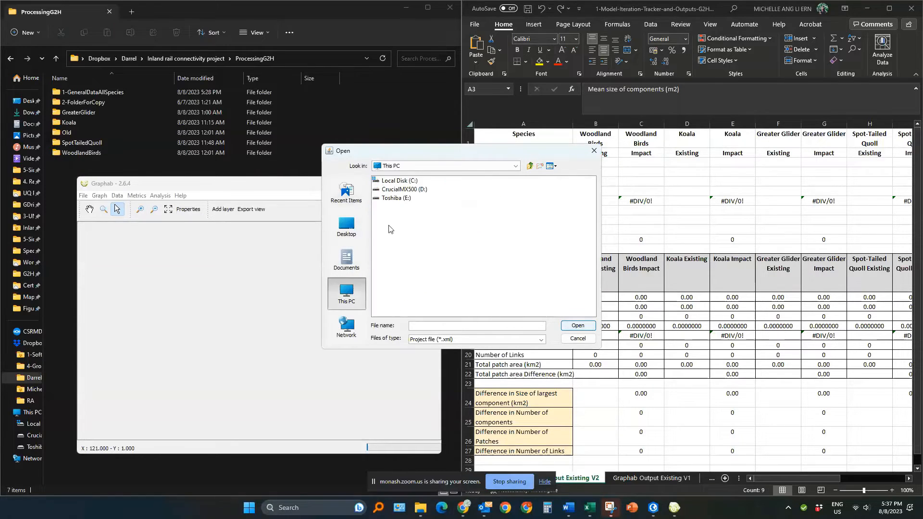
{"action": "double_click", "coordinate": [398, 188]}
{"action": "double_click", "coordinate": [392, 181]}
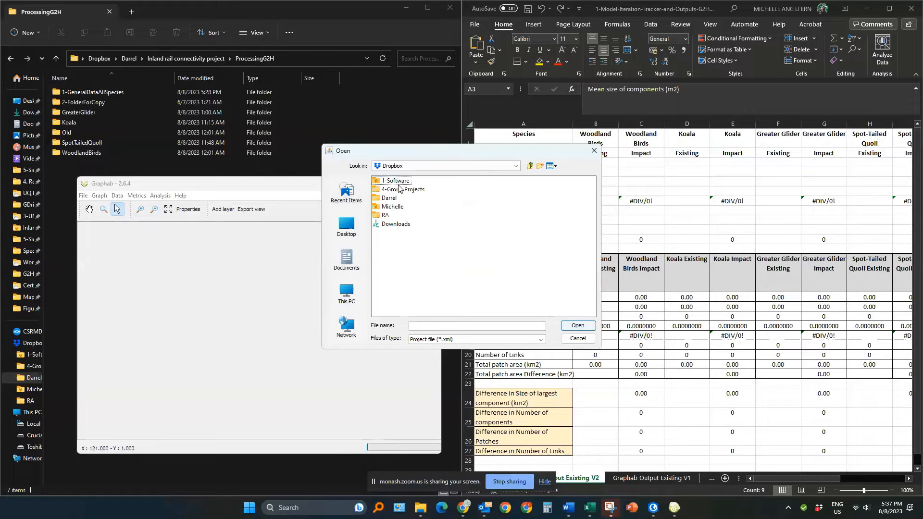
{"action": "double_click", "coordinate": [396, 198]}
{"action": "double_click", "coordinate": [402, 182]}
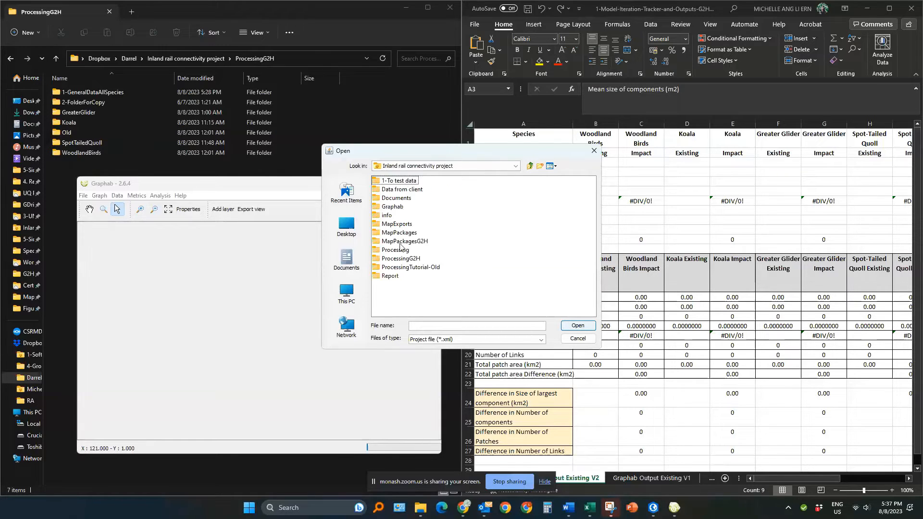
{"action": "double_click", "coordinate": [403, 260]}
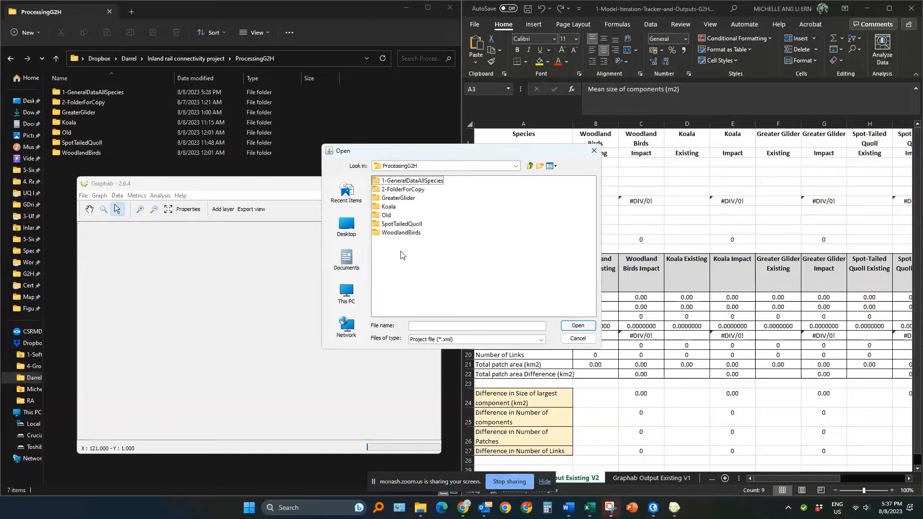
{"action": "double_click", "coordinate": [392, 233]}
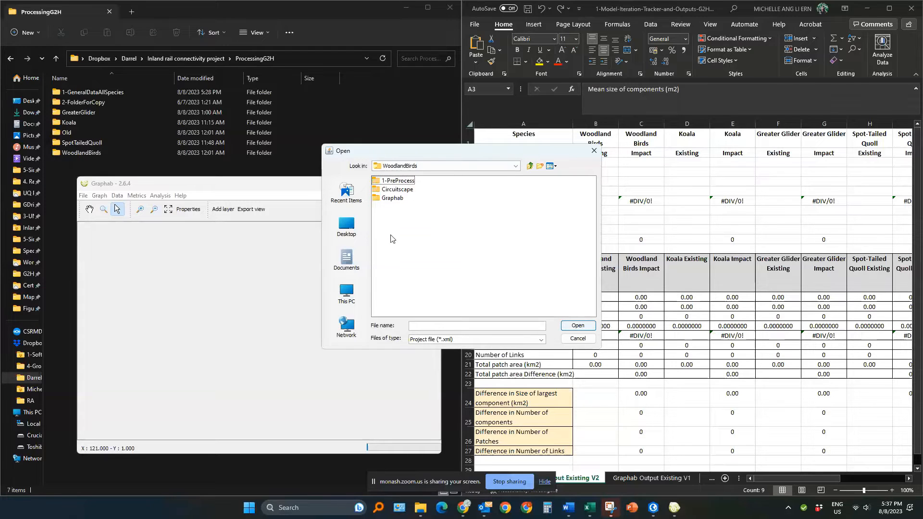
{"action": "double_click", "coordinate": [396, 200]}
{"action": "left_click", "coordinate": [403, 201]}
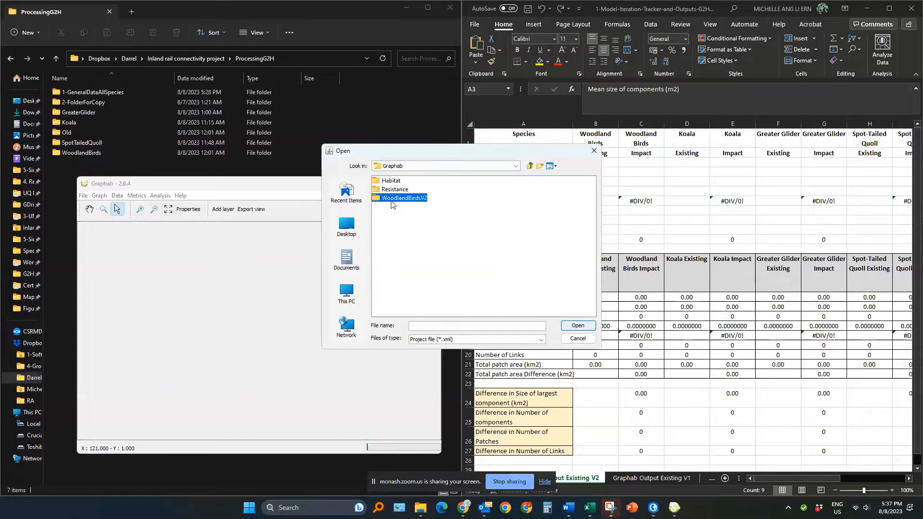
{"action": "left_click", "coordinate": [405, 199]}
{"action": "left_click", "coordinate": [398, 204]}
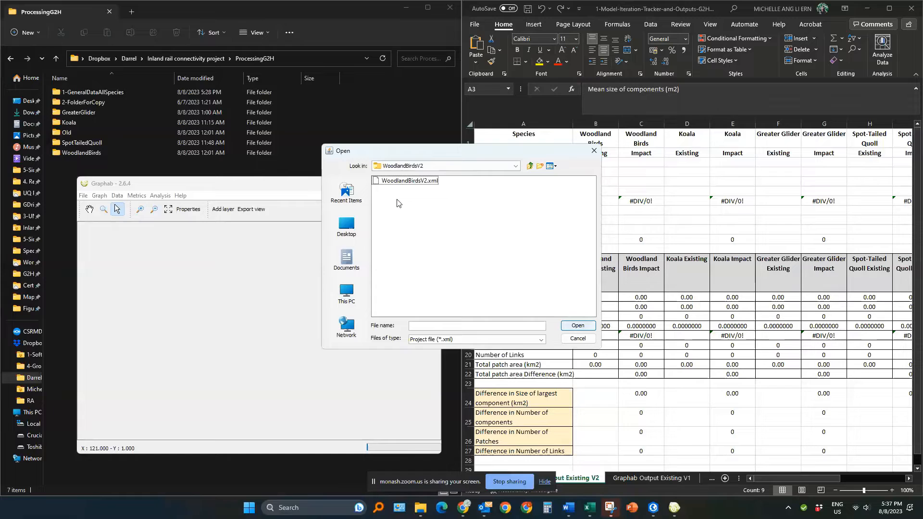
{"action": "left_click", "coordinate": [399, 183]}
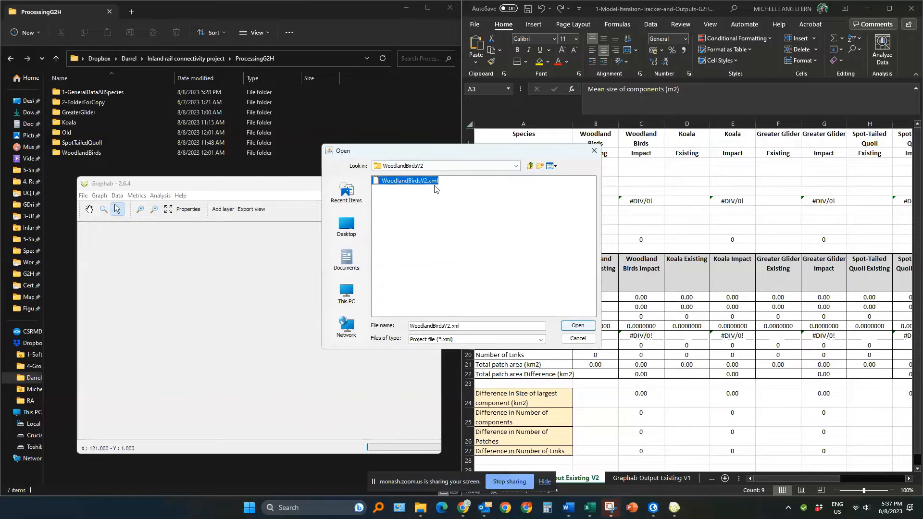
{"action": "left_click", "coordinate": [576, 326]}
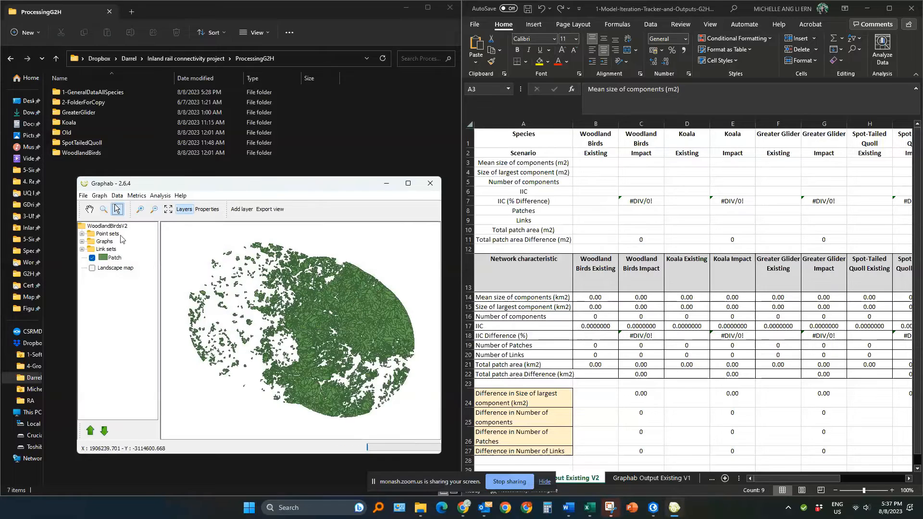
Step: Calculate the global metric Mean size of the components (MSC) for Graph1000
{"action": "left_click", "coordinate": [82, 241]}
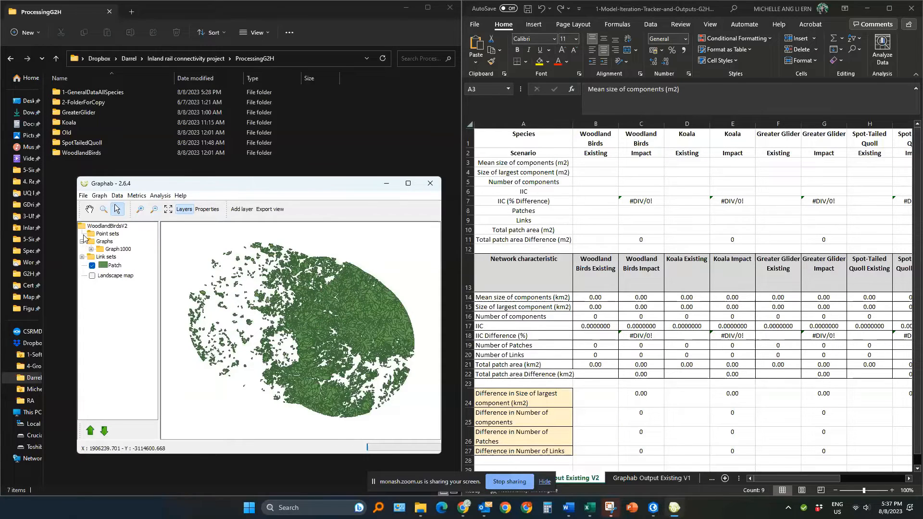
{"action": "left_click", "coordinate": [91, 249]}
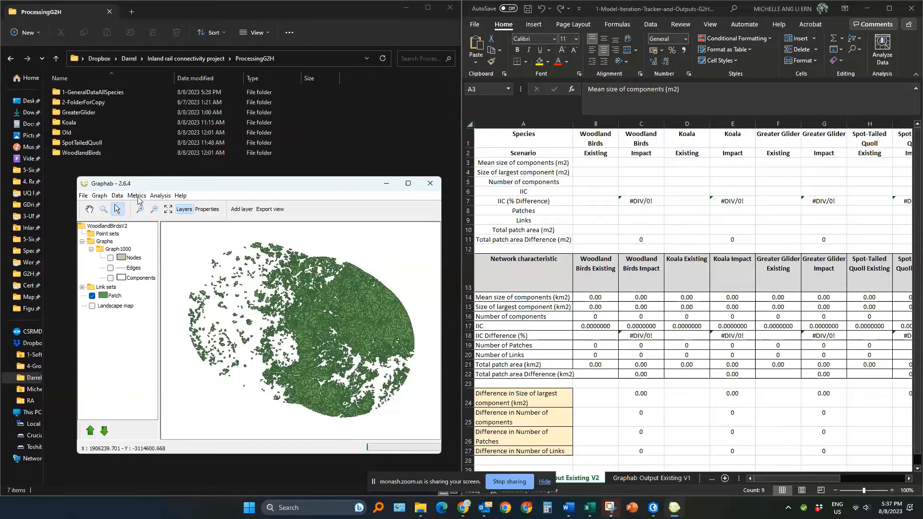
{"action": "left_click", "coordinate": [137, 197]}
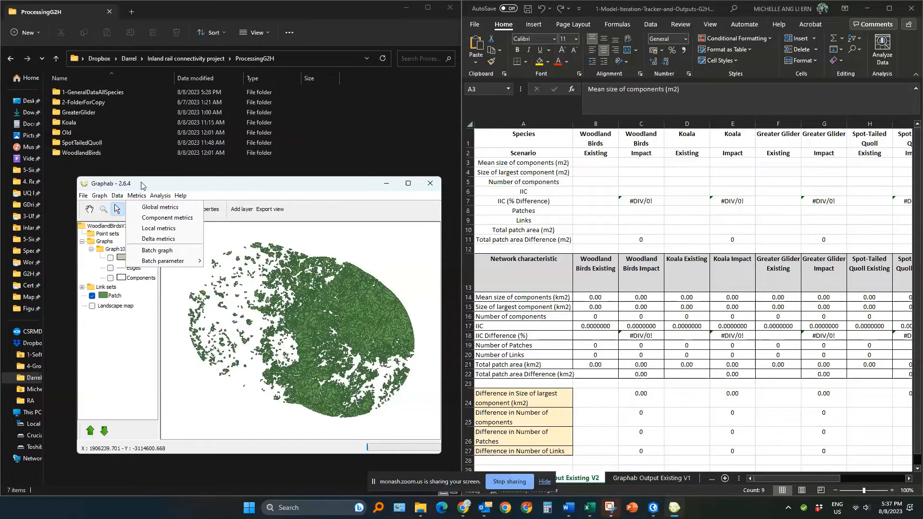
{"action": "left_click", "coordinate": [140, 197]}
{"action": "left_click", "coordinate": [140, 198]}
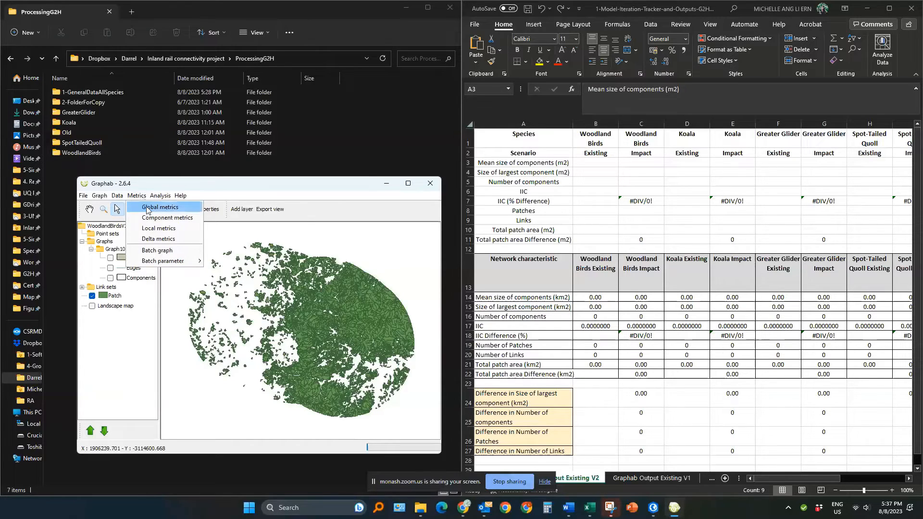
{"action": "left_click", "coordinate": [149, 208]}
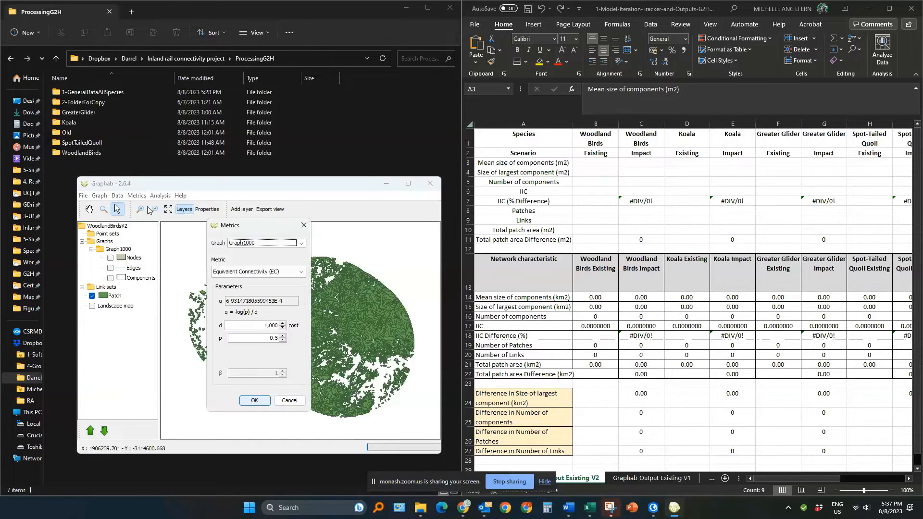
{"action": "left_click", "coordinate": [265, 272]}
{"action": "scroll", "coordinate": [267, 320], "scroll_direction": "up", "scroll_amount": 2}
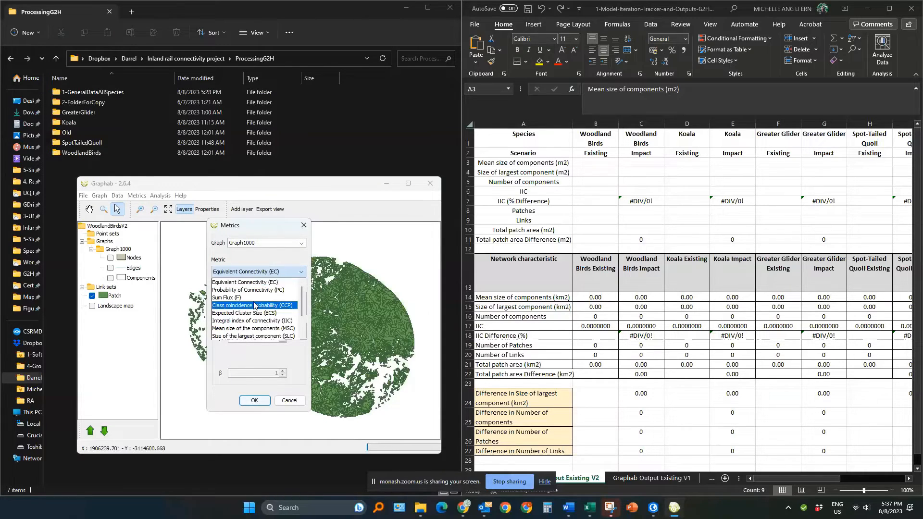
{"action": "scroll", "coordinate": [256, 307], "scroll_direction": "down", "scroll_amount": 1}
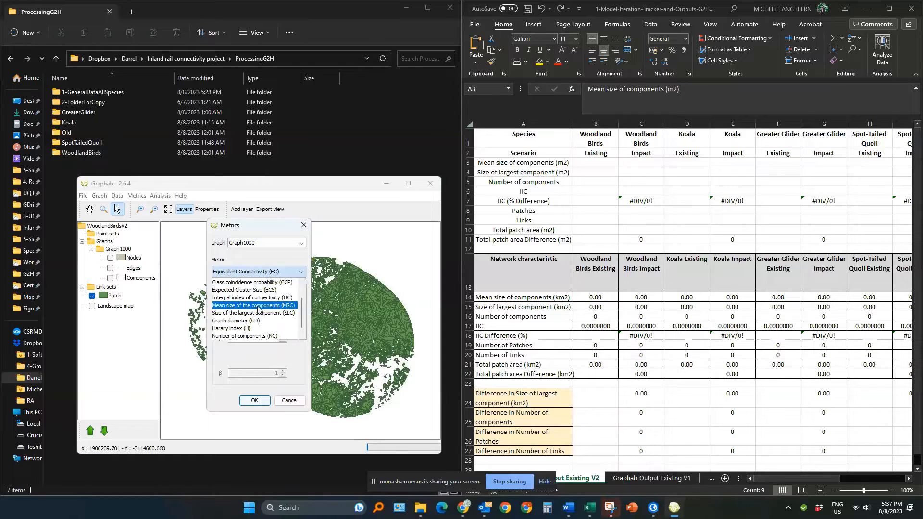
{"action": "left_click", "coordinate": [258, 307]}
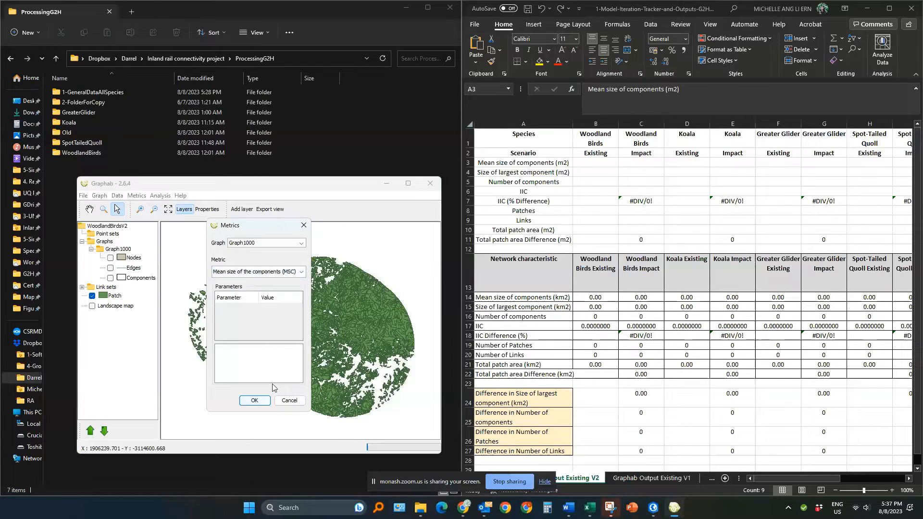
{"action": "left_click", "coordinate": [254, 400]}
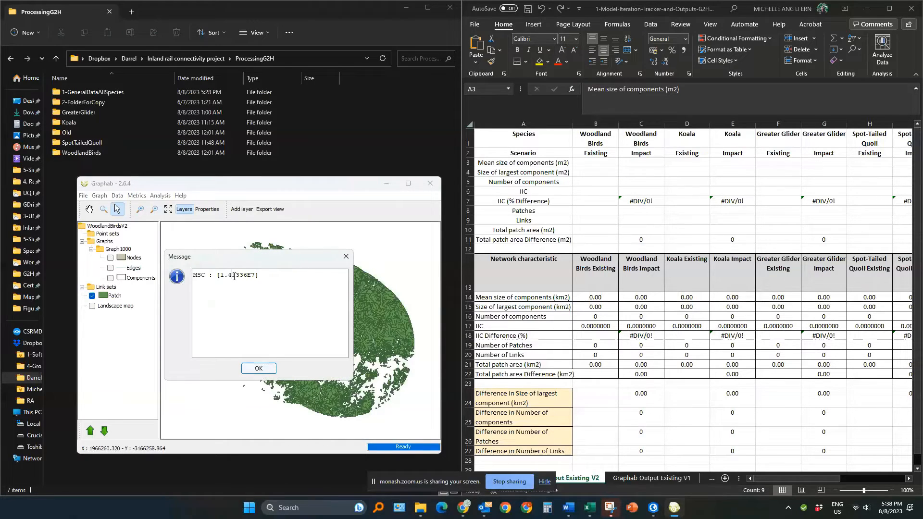
Step: Copy the MSC result into the Woodland Birds Existing cell for Mean size of components (m2)
{"action": "double_click", "coordinate": [234, 275]}
{"action": "key", "text": "ctrl+c"}
{"action": "left_click", "coordinate": [597, 165]}
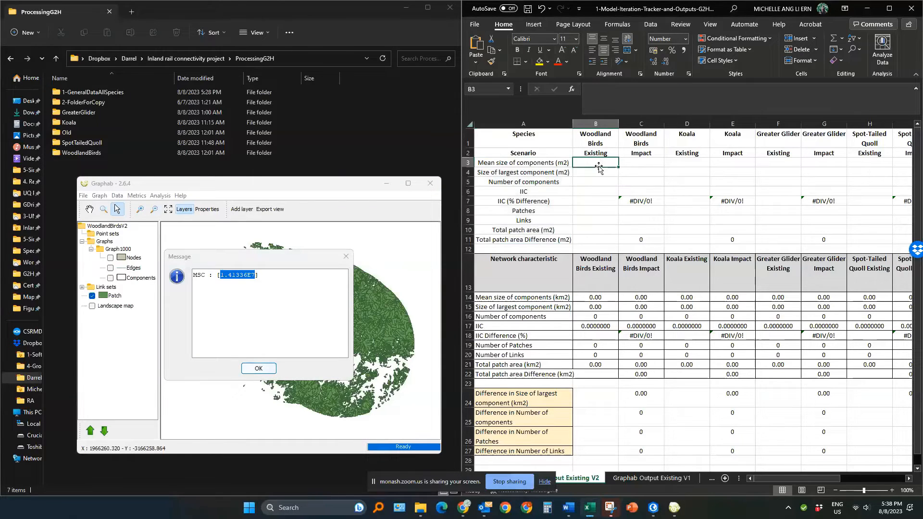
{"action": "key", "text": "ctrl+v"}
{"action": "left_click", "coordinate": [559, 174]}
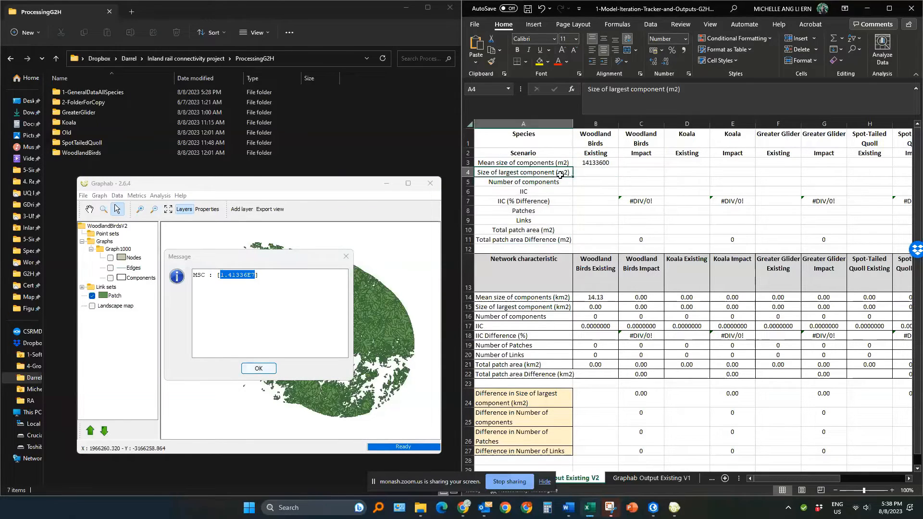
{"action": "left_click", "coordinate": [271, 372]}
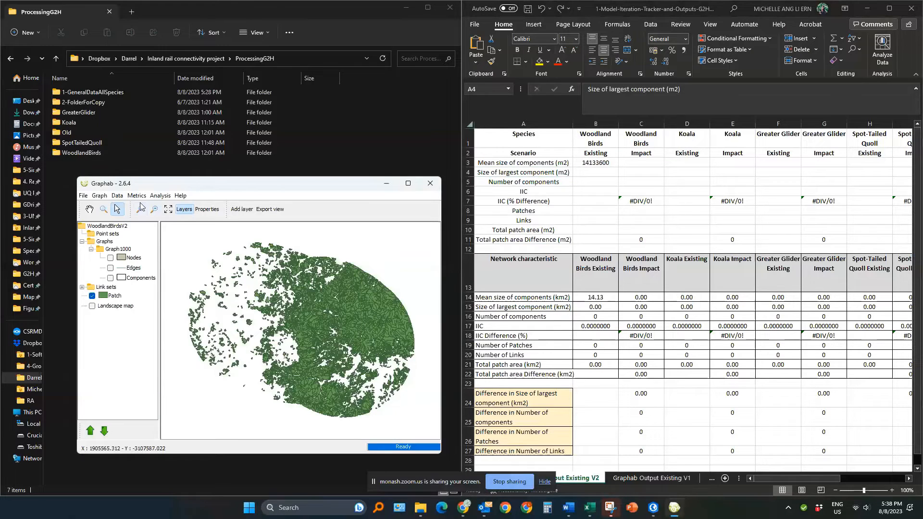
Step: Calculate the global metric Size of the largest component (SLC) for Graph1000
{"action": "left_click", "coordinate": [136, 196]}
{"action": "left_click", "coordinate": [154, 206]}
{"action": "left_click", "coordinate": [235, 273]}
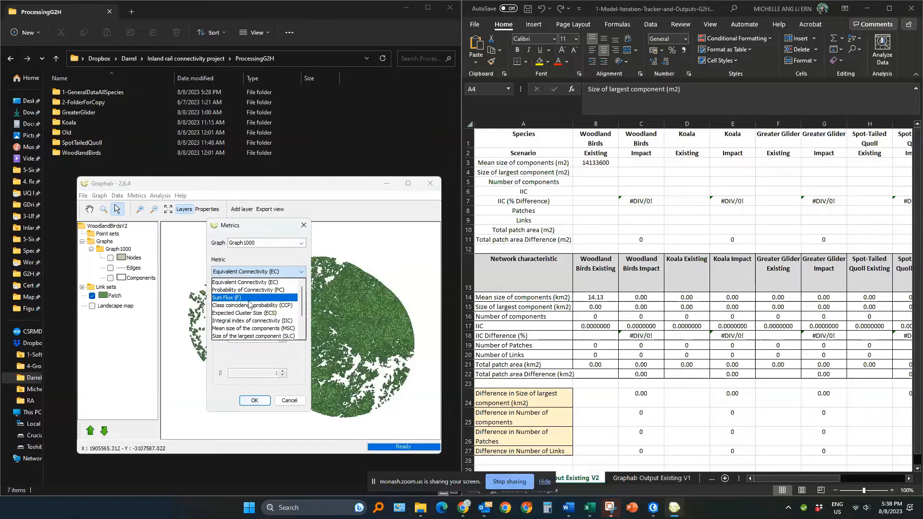
{"action": "left_click", "coordinate": [253, 336]}
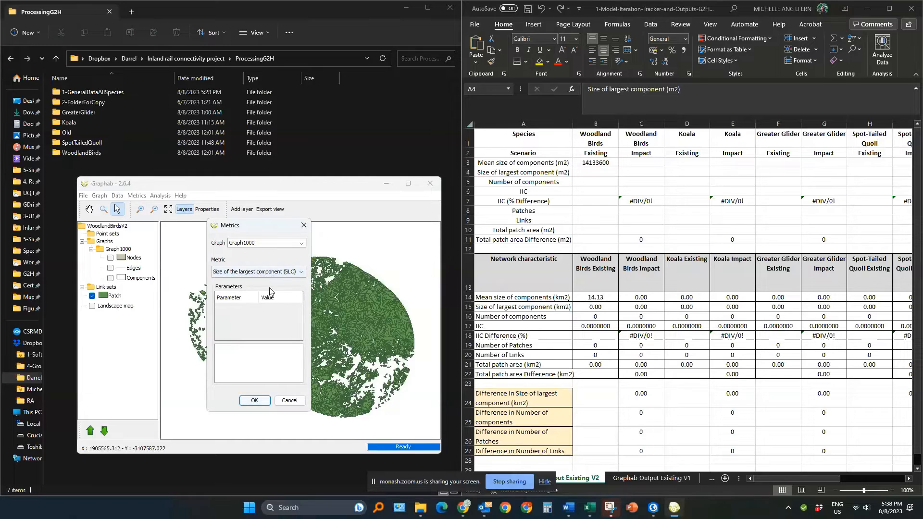
{"action": "left_click", "coordinate": [255, 400]}
Step: Copy the SLC result into the Woodland Birds Existing cell for Size of largest component (m2)
{"action": "double_click", "coordinate": [231, 276]}
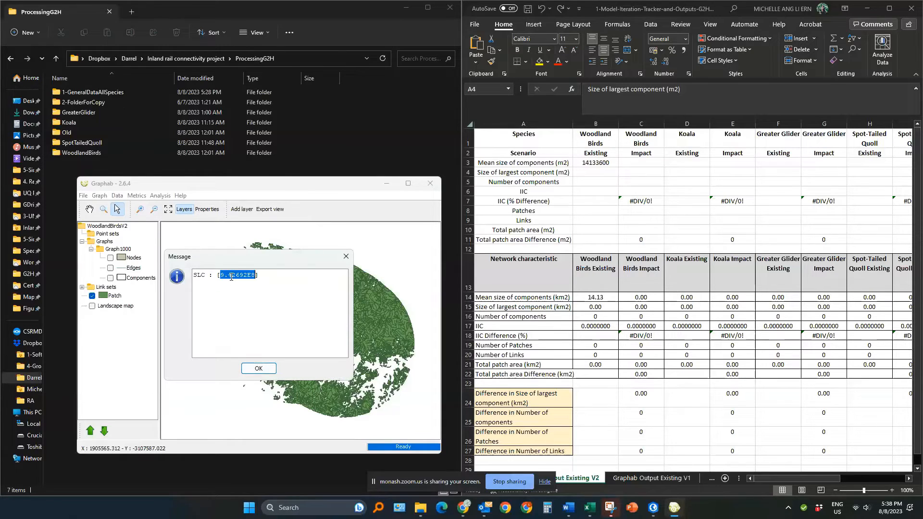
{"action": "key", "text": "ctrl+c"}
{"action": "double_click", "coordinate": [588, 173]}
{"action": "key", "text": "ctrl+v"}
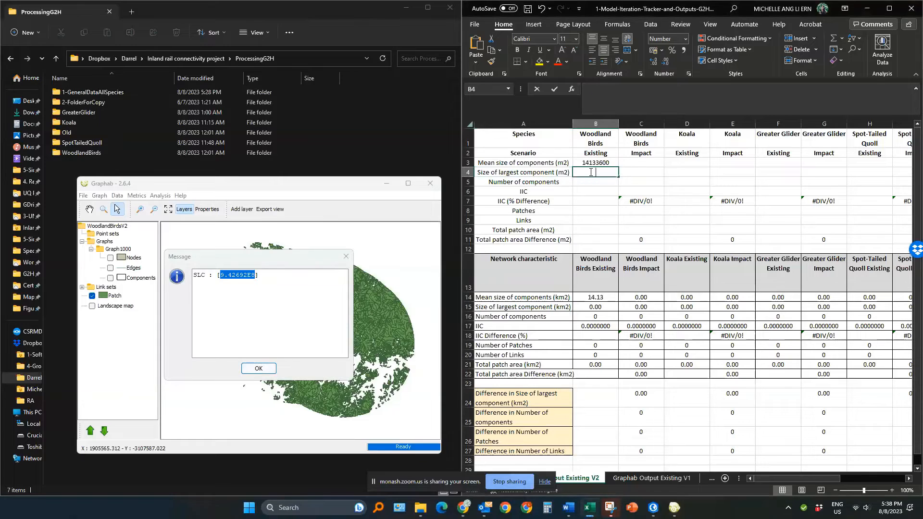
{"action": "key", "text": "Return"}
{"action": "left_click", "coordinate": [267, 369]}
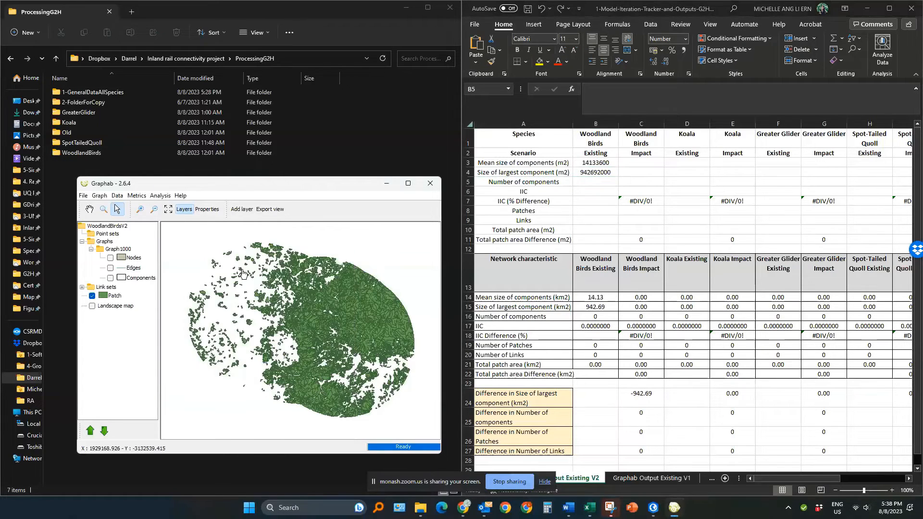
Step: Calculate the global metric Number of components (NC) for Graph1000
{"action": "left_click", "coordinate": [142, 196]}
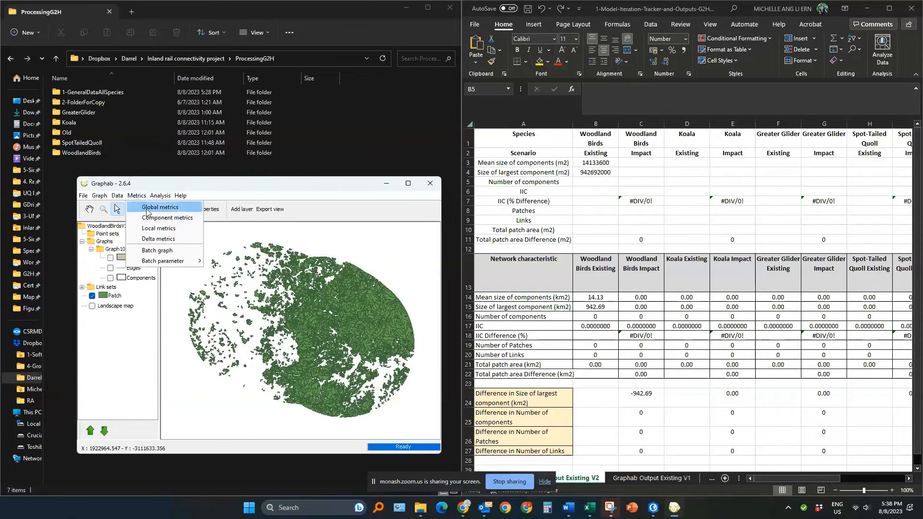
{"action": "left_click", "coordinate": [147, 211]}
{"action": "left_click", "coordinate": [239, 272]}
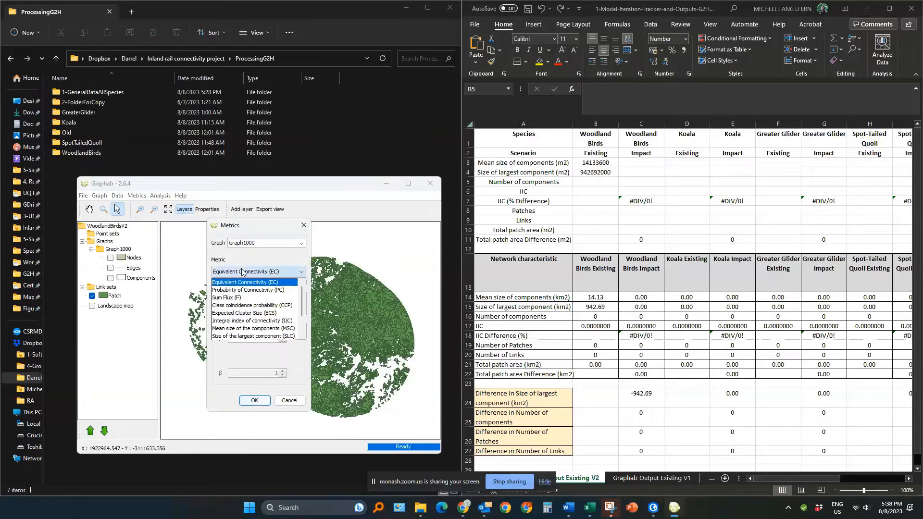
{"action": "scroll", "coordinate": [250, 336], "scroll_direction": "down", "scroll_amount": 2}
{"action": "left_click", "coordinate": [251, 328]}
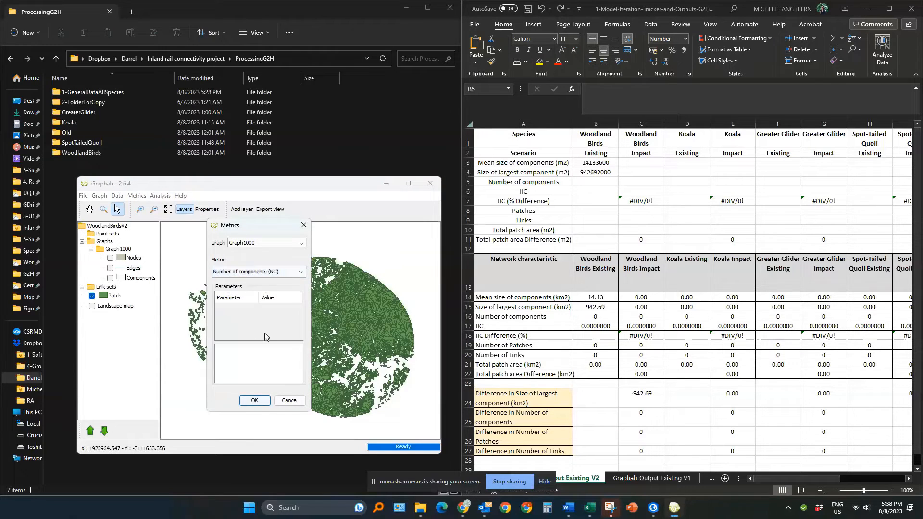
{"action": "left_click", "coordinate": [255, 401]}
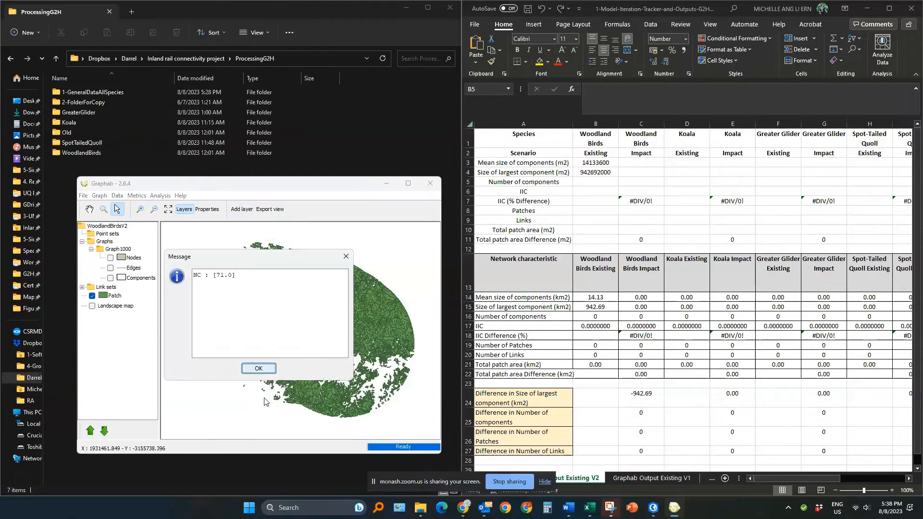
Step: Copy the NC result into the Woodland Birds Existing cell for Number of components
{"action": "double_click", "coordinate": [221, 274]}
{"action": "left_click", "coordinate": [596, 180]}
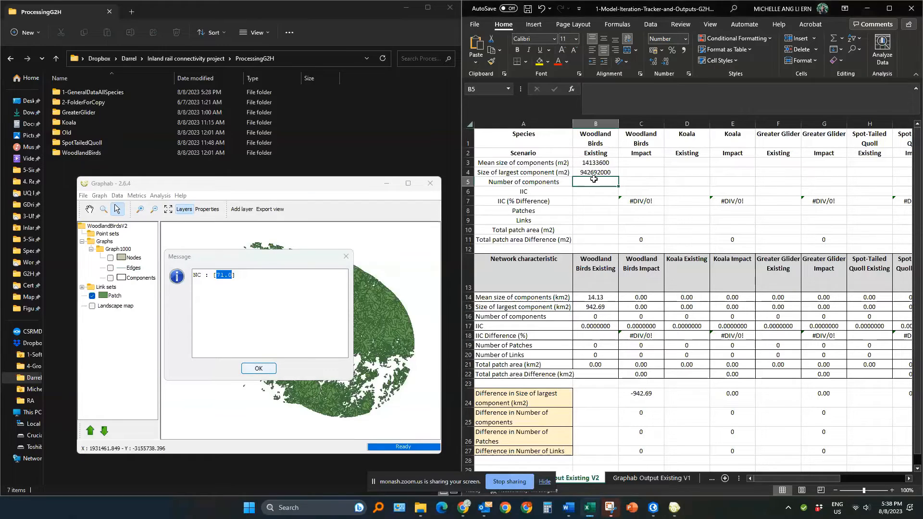
{"action": "double_click", "coordinate": [594, 183]}
{"action": "key", "text": "ctrl+v"}
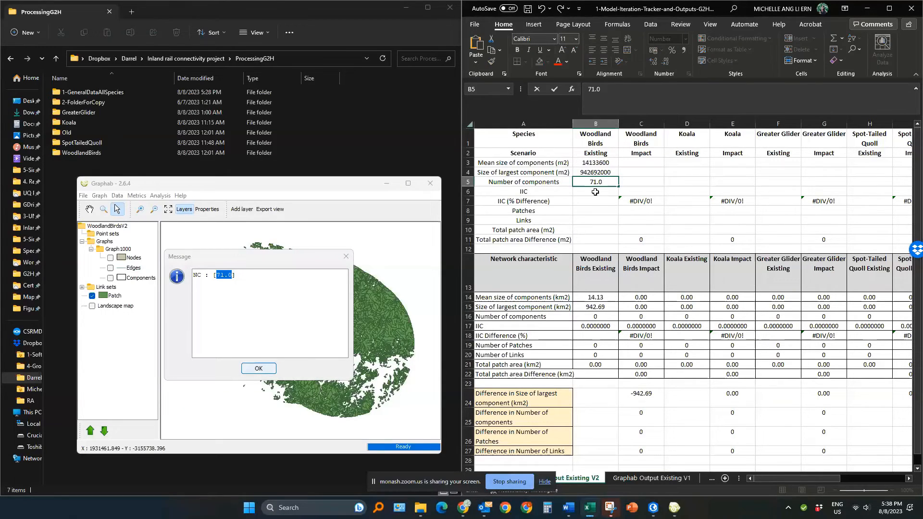
{"action": "left_click", "coordinate": [595, 192]}
{"action": "left_click", "coordinate": [267, 369]}
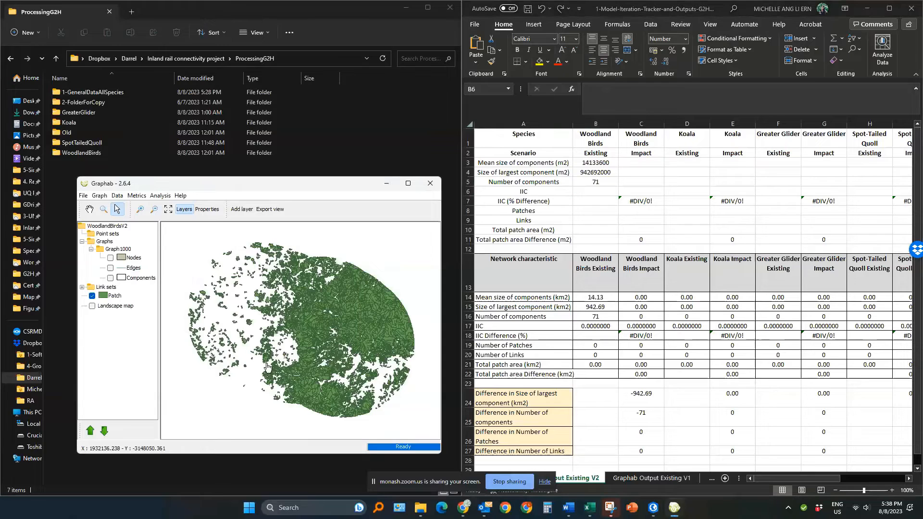
Step: Calculate the global metric Integral index of connectivity (IIC) for Graph1000
{"action": "left_click", "coordinate": [141, 196]}
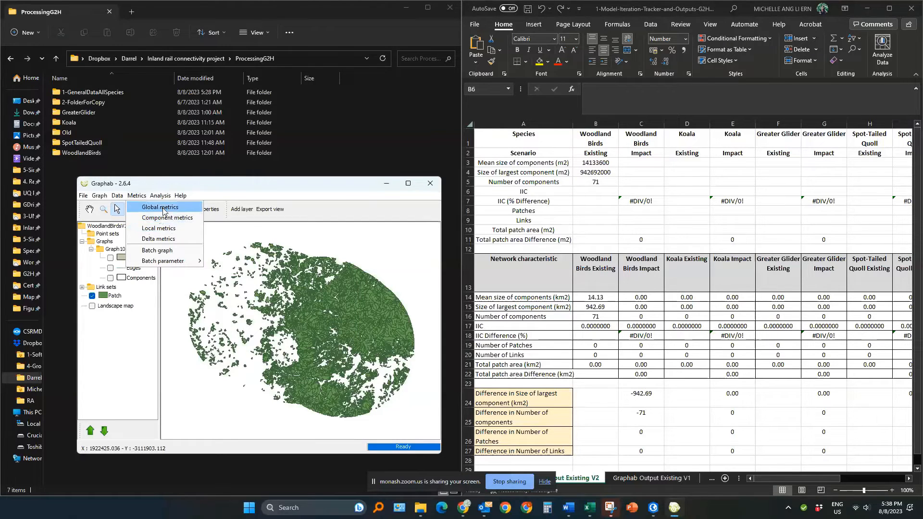
{"action": "left_click", "coordinate": [161, 207]}
{"action": "left_click", "coordinate": [252, 273]}
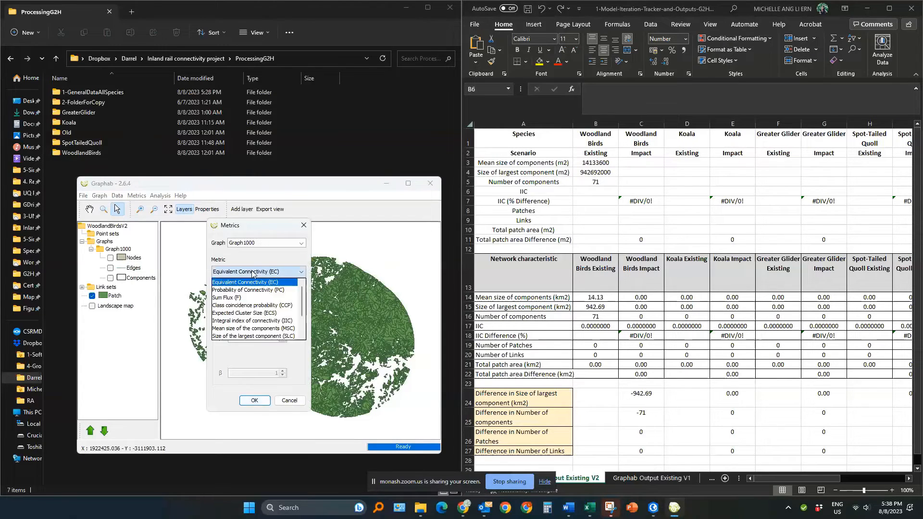
{"action": "left_click", "coordinate": [252, 321]}
{"action": "left_click", "coordinate": [254, 400]}
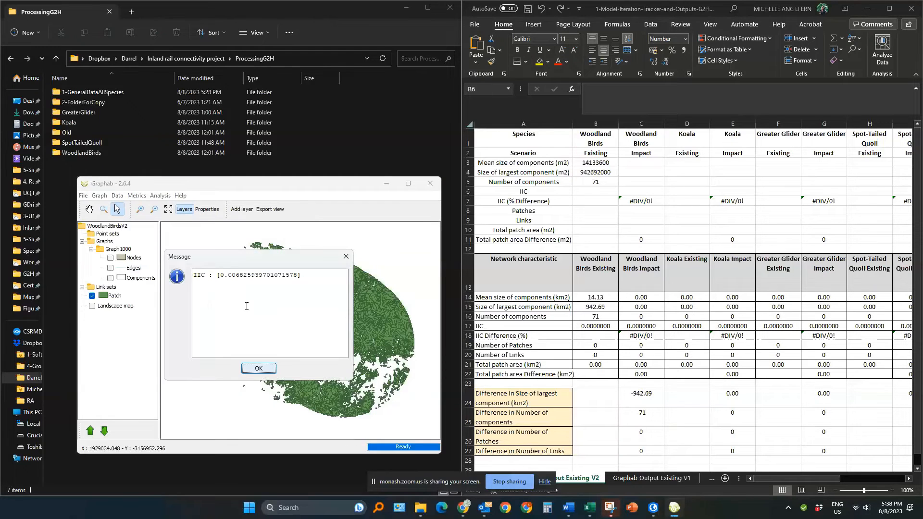
Step: Copy the IIC result into the Woodland Birds Existing cell for IIC
{"action": "double_click", "coordinate": [235, 274]}
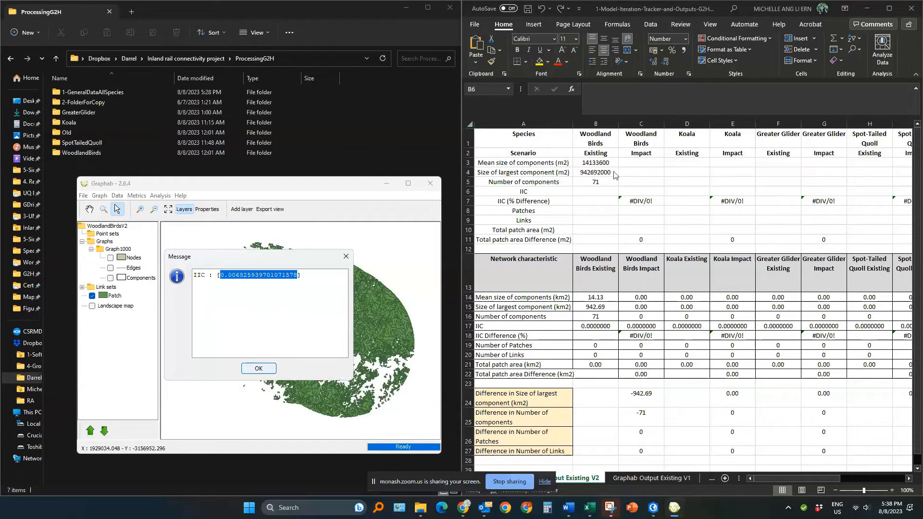
{"action": "left_click", "coordinate": [594, 191]}
{"action": "key", "text": "ctrl+v"}
{"action": "left_click", "coordinate": [597, 219]}
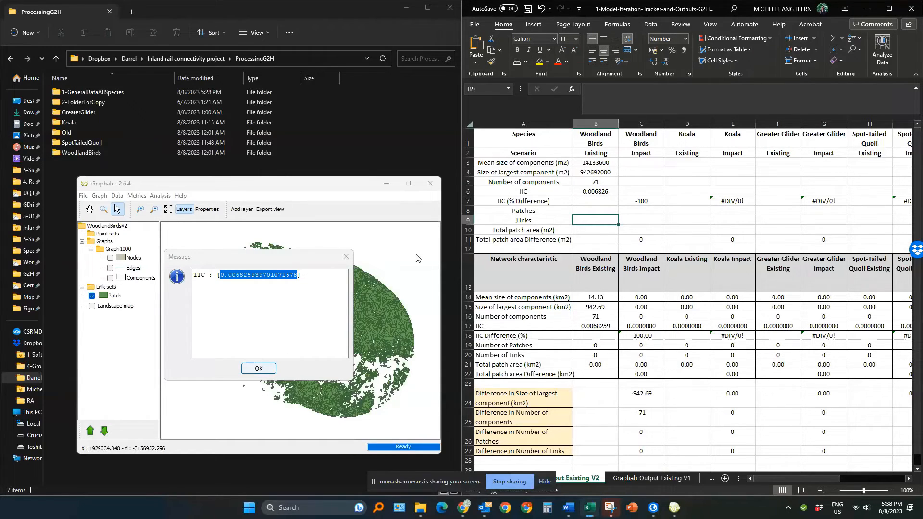
{"action": "left_click", "coordinate": [258, 368]}
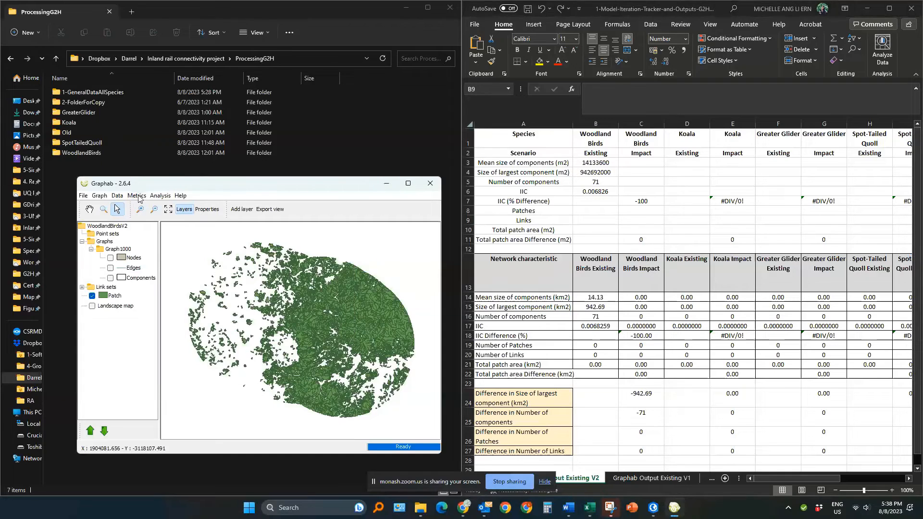
Step: Browse the list of global metrics available for Graph1000
{"action": "left_click", "coordinate": [137, 195]}
{"action": "left_click", "coordinate": [156, 207]}
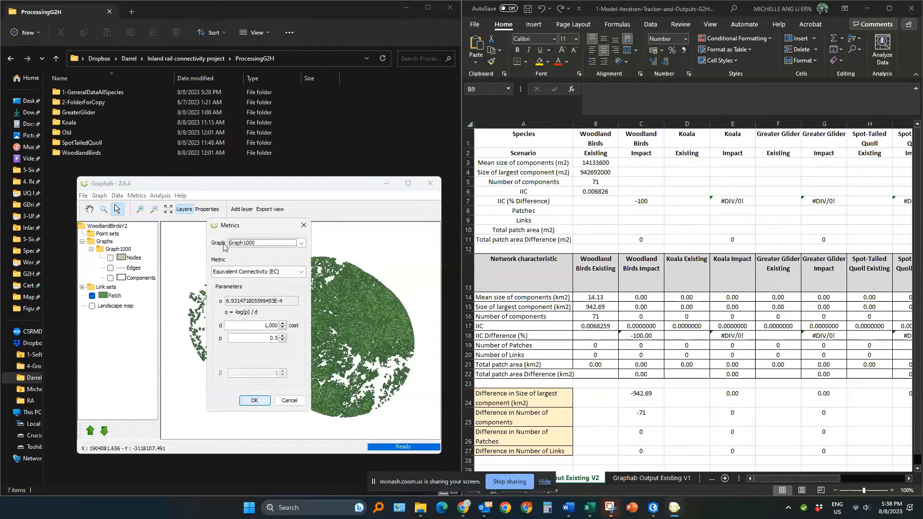
{"action": "left_click", "coordinate": [236, 273]}
{"action": "scroll", "coordinate": [249, 319], "scroll_direction": "down", "scroll_amount": 2}
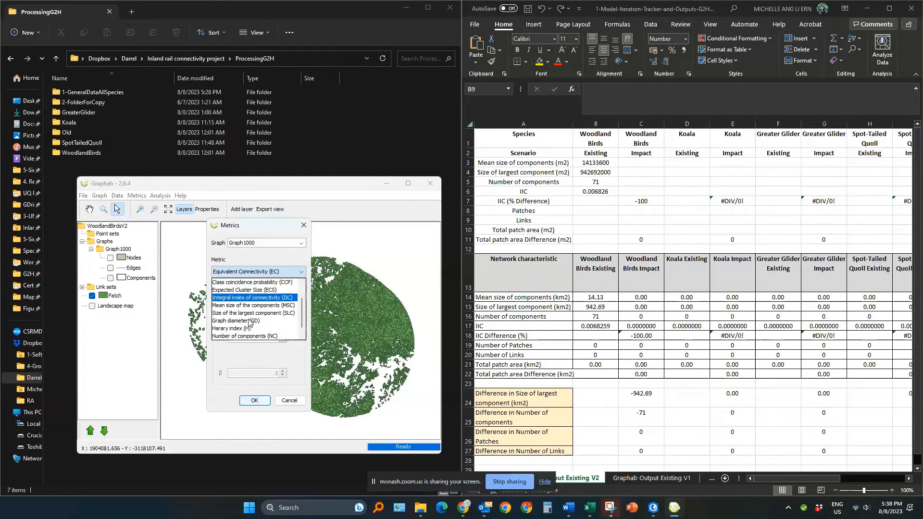
{"action": "scroll", "coordinate": [249, 322], "scroll_direction": "down", "scroll_amount": 1}
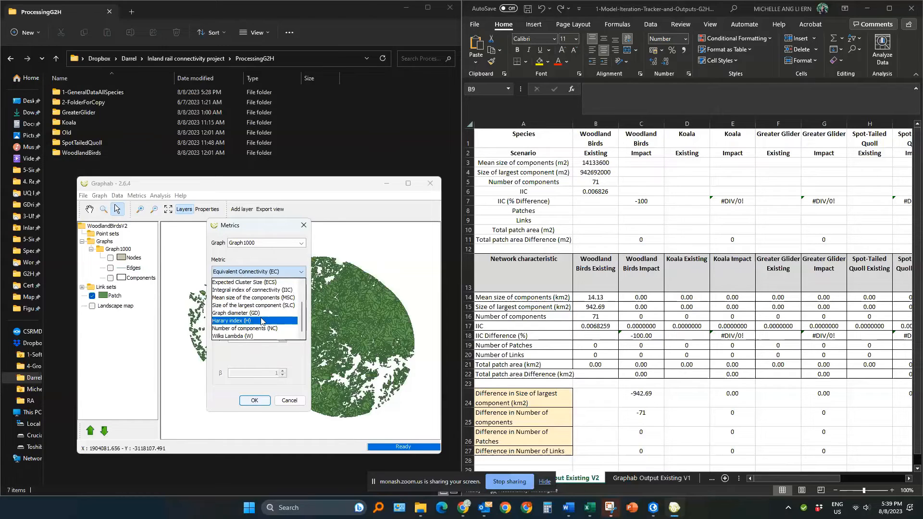
{"action": "scroll", "coordinate": [269, 316], "scroll_direction": "up", "scroll_amount": 4}
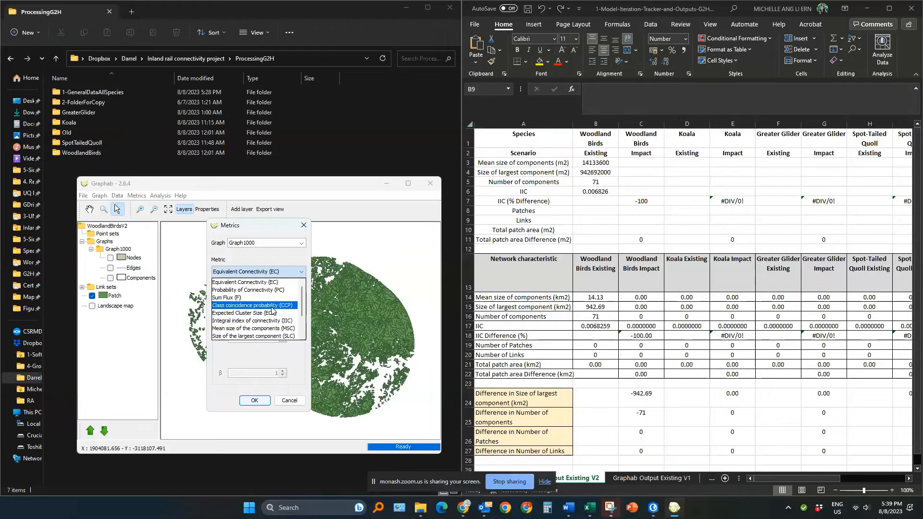
{"action": "scroll", "coordinate": [247, 323], "scroll_direction": "down", "scroll_amount": 2}
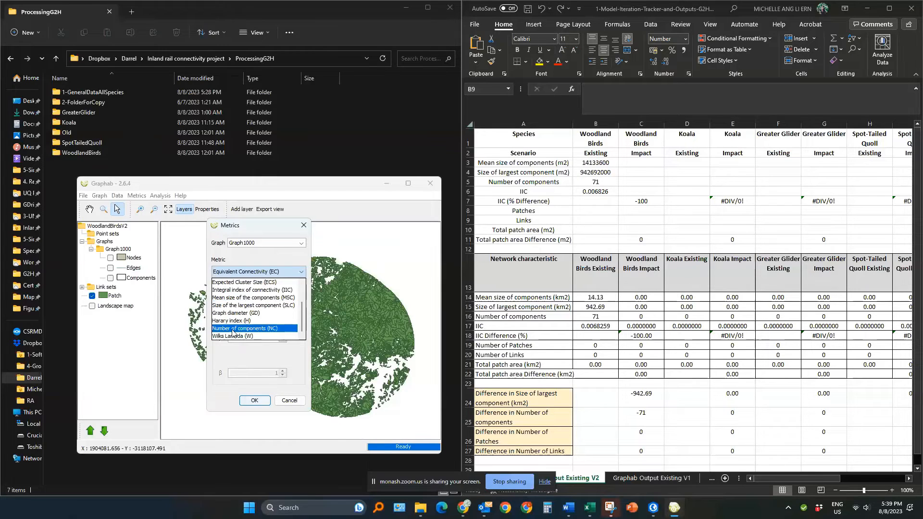
{"action": "scroll", "coordinate": [229, 319], "scroll_direction": "up", "scroll_amount": 1}
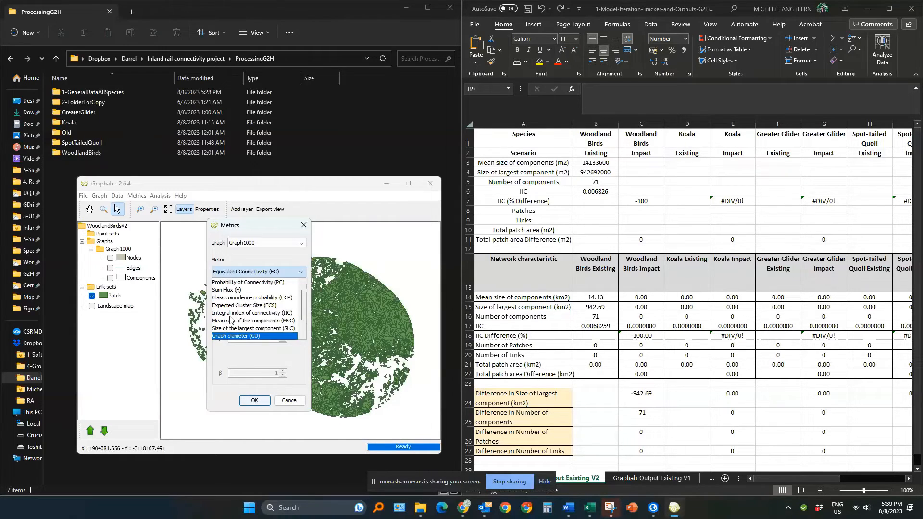
{"action": "scroll", "coordinate": [230, 319], "scroll_direction": "up", "scroll_amount": 1}
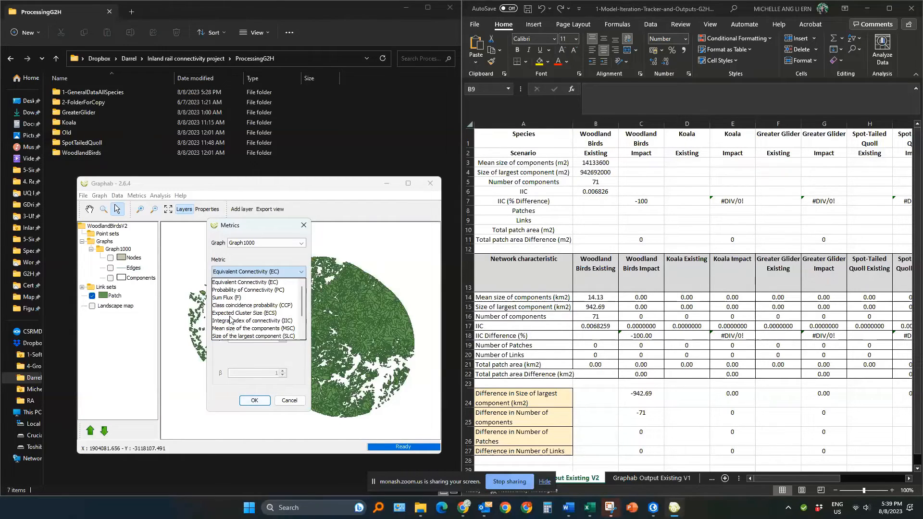
{"action": "left_click", "coordinate": [261, 365]}
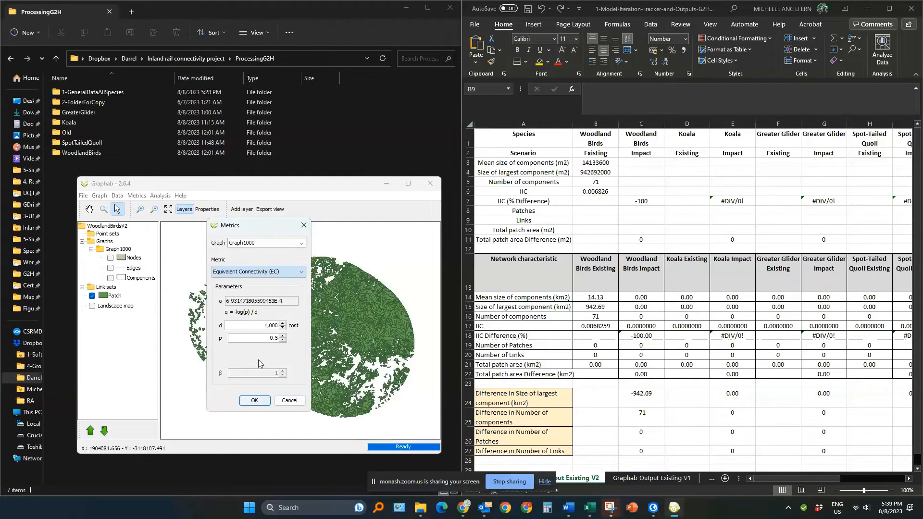
Step: Switch to ArcGIS Pro and open the attribute table of the Woodland Birds Patches layer in the Graphab Output map
{"action": "left_click", "coordinate": [606, 193]}
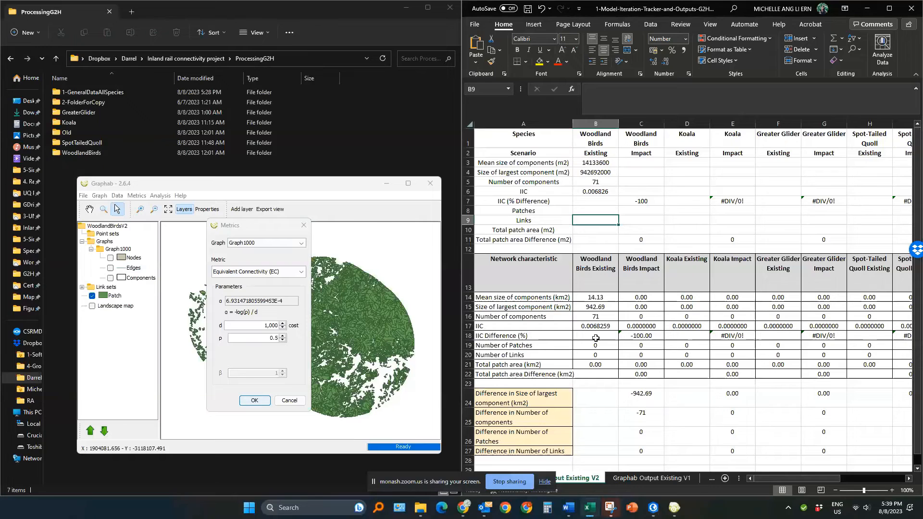
{"action": "left_click", "coordinate": [656, 512]}
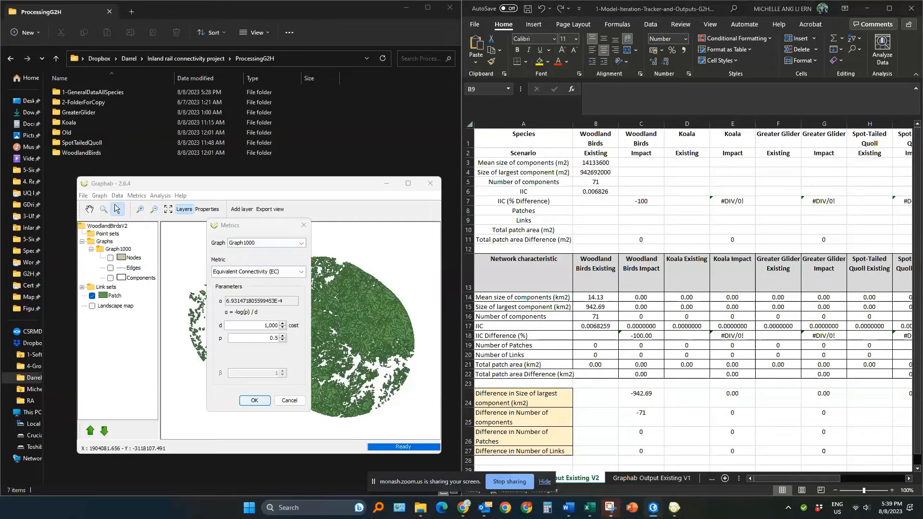
{"action": "left_click", "coordinate": [699, 362]}
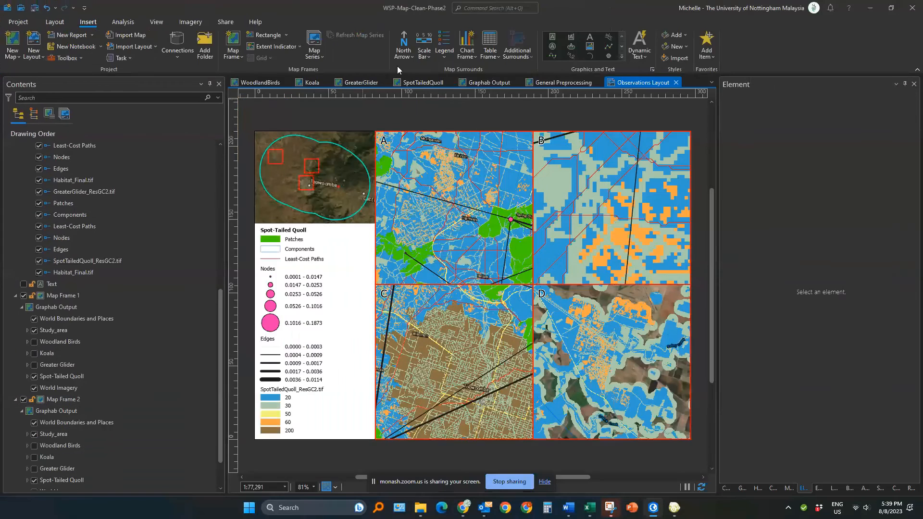
{"action": "left_click", "coordinate": [260, 83]}
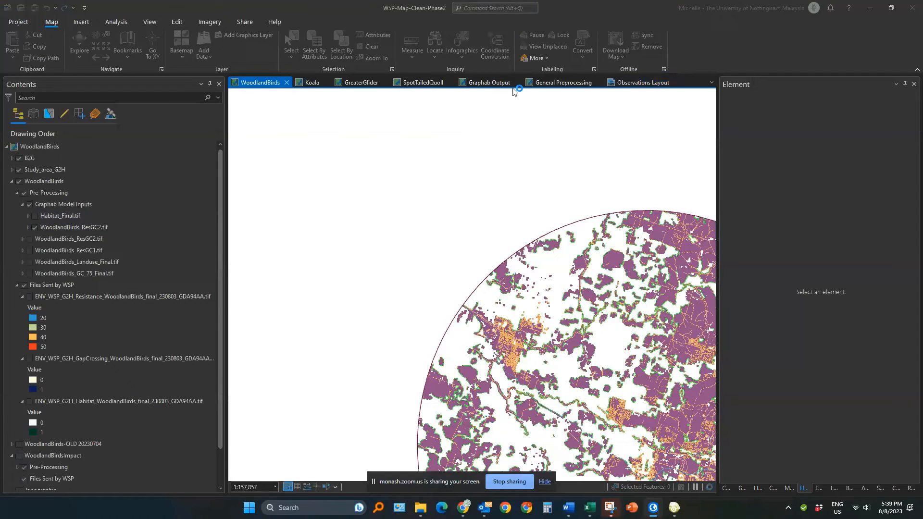
{"action": "left_click", "coordinate": [508, 84]}
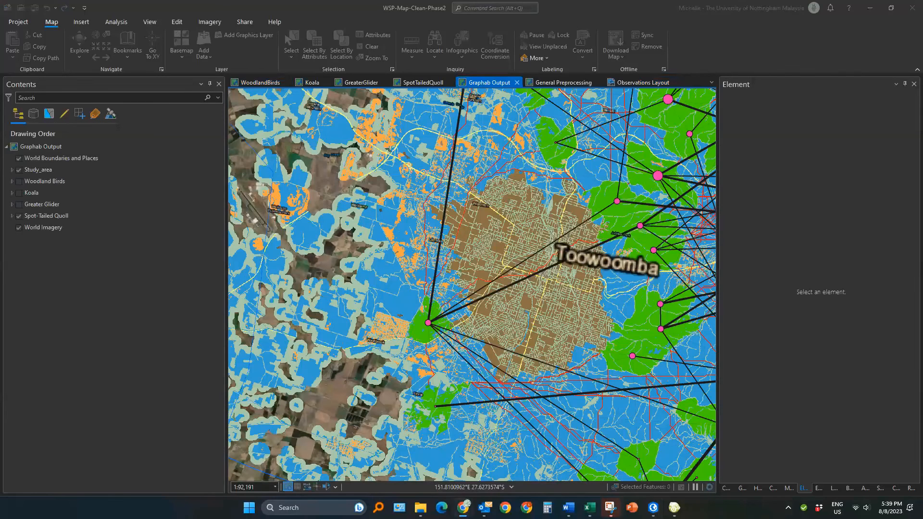
{"action": "left_click", "coordinate": [12, 182]}
{"action": "left_click", "coordinate": [41, 206]}
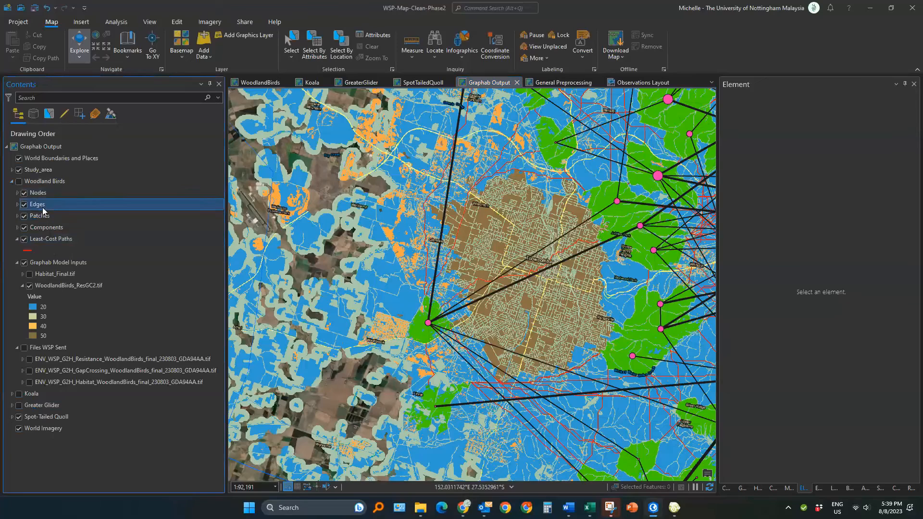
{"action": "key", "text": "alt+Tab"}
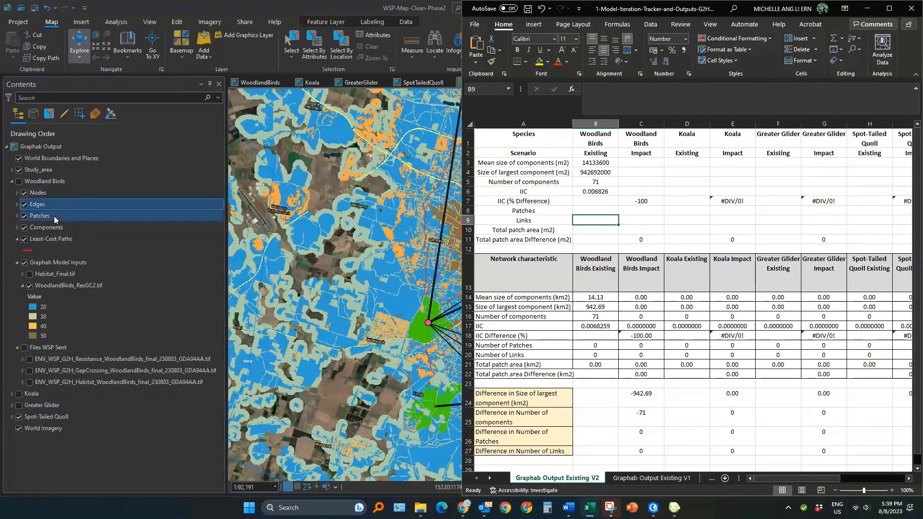
{"action": "left_click", "coordinate": [575, 212]}
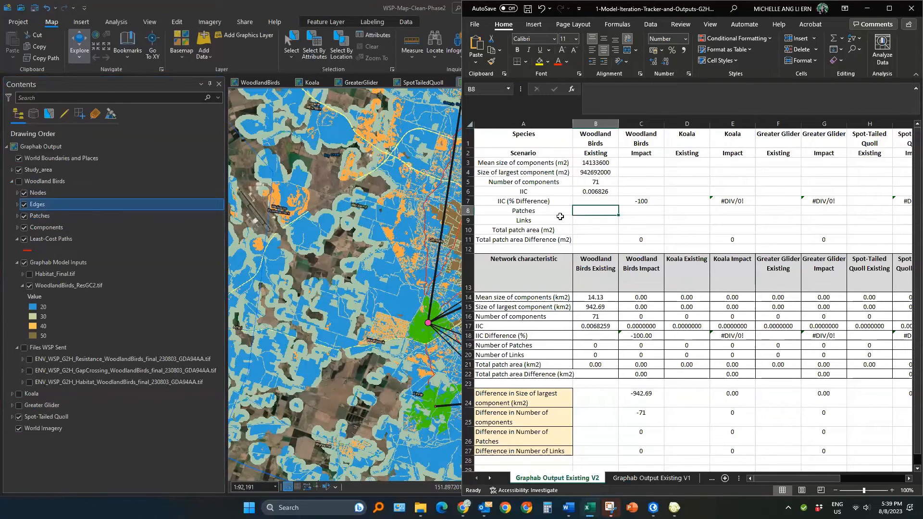
{"action": "left_click", "coordinate": [70, 217]}
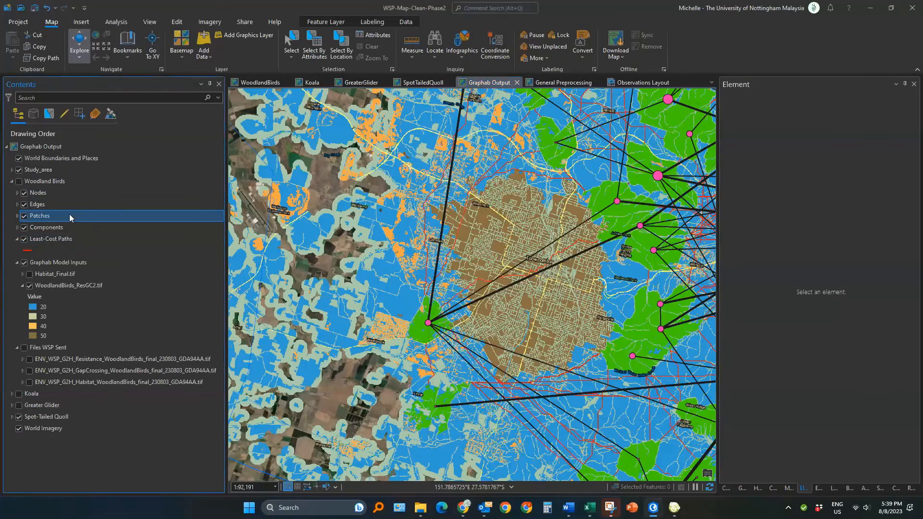
{"action": "key", "text": "ctrl+t"}
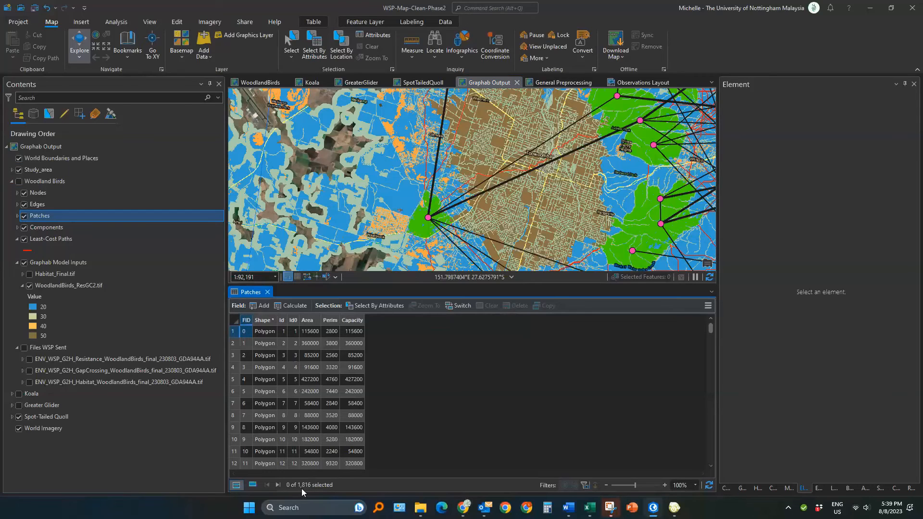
Step: Enter 1816 as the Woodland Birds Existing value for Patches
{"action": "key", "text": "alt+Tab"}
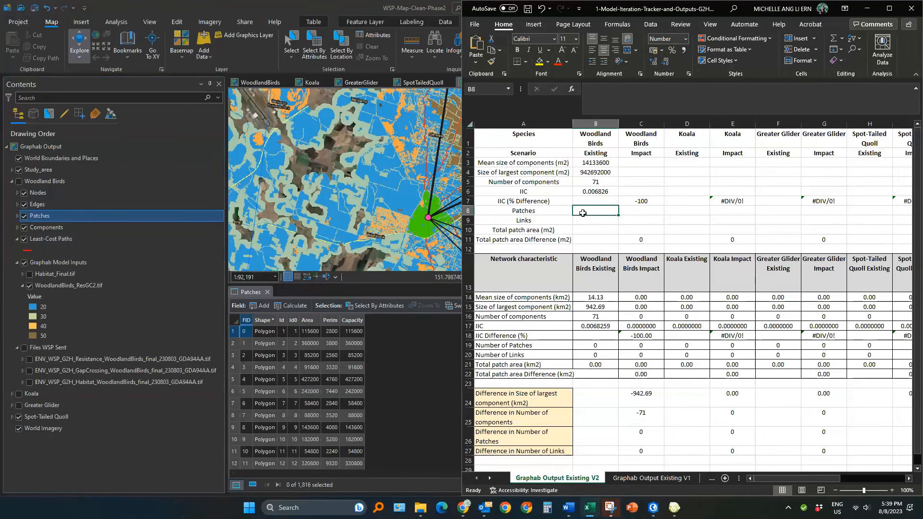
{"action": "type", "text": "1816"}
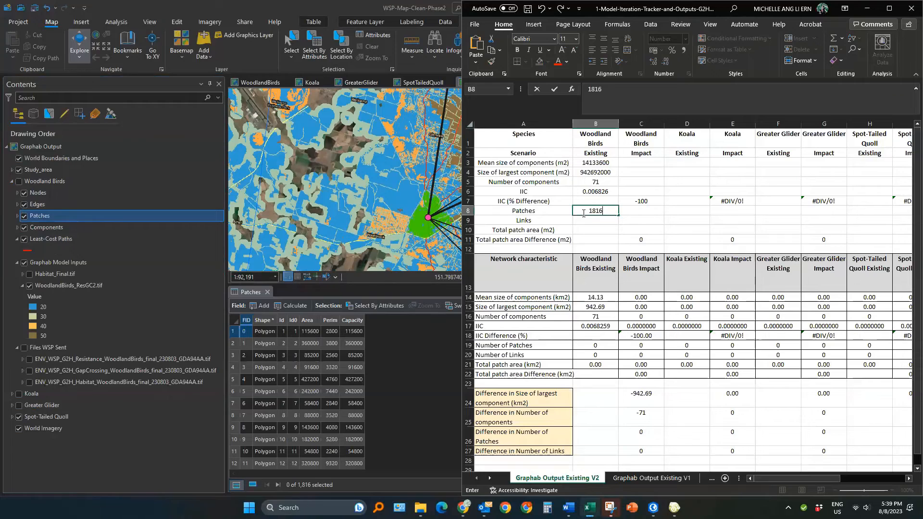
{"action": "key", "text": "Return"}
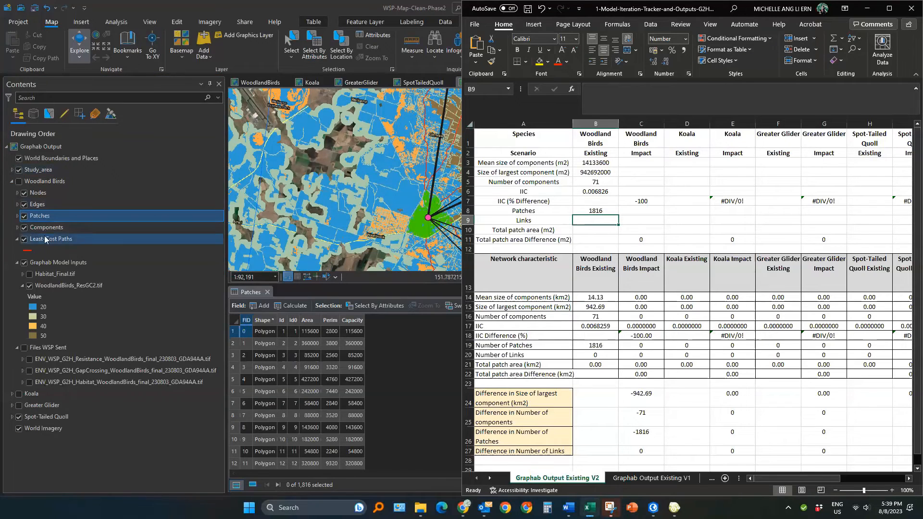
Step: Open the attribute tables of the Woodland Birds Edges and Least-Cost Paths layers
{"action": "left_click", "coordinate": [51, 203]}
{"action": "key", "text": "ctrl+t"}
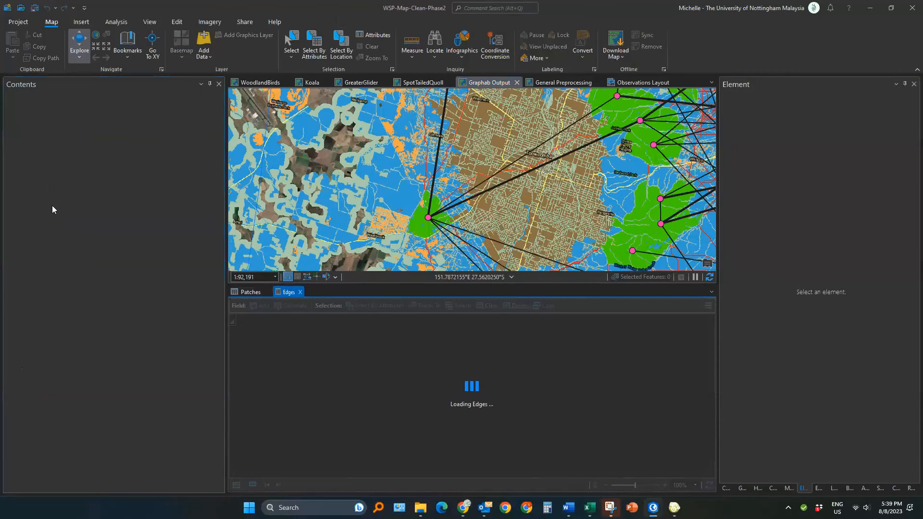
{"action": "left_click", "coordinate": [69, 240]}
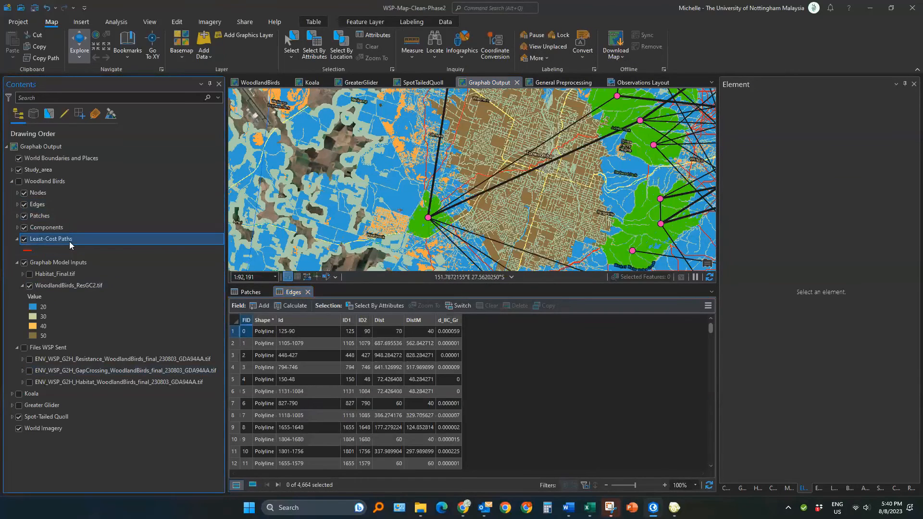
{"action": "key", "text": "ctrl+t"}
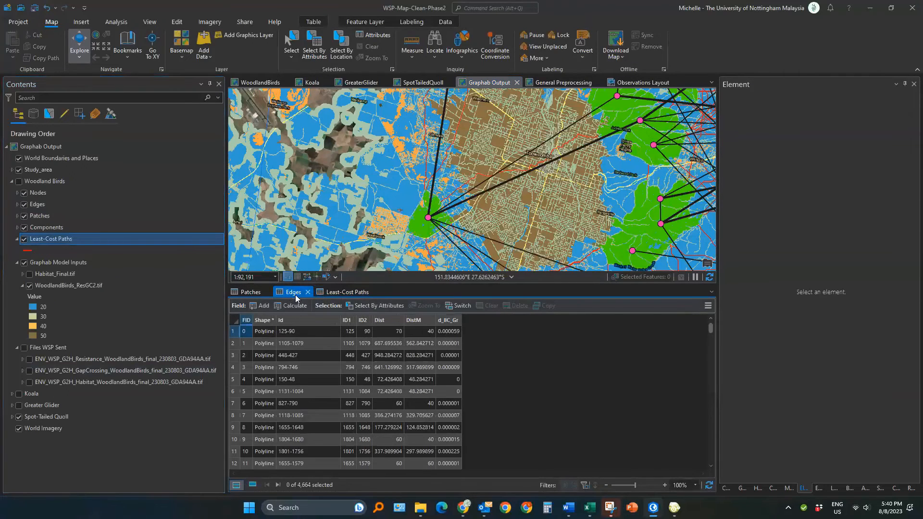
{"action": "left_click", "coordinate": [323, 294]}
{"action": "left_click", "coordinate": [335, 293]}
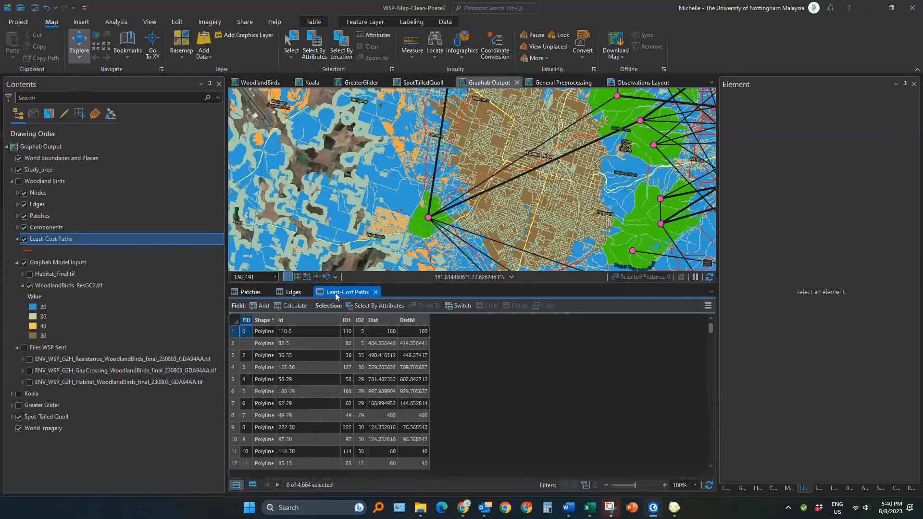
Step: Switch to the spreadsheet and enter 4664 as the Woodland Birds Existing value for Links
{"action": "key", "text": "alt+Tab"}
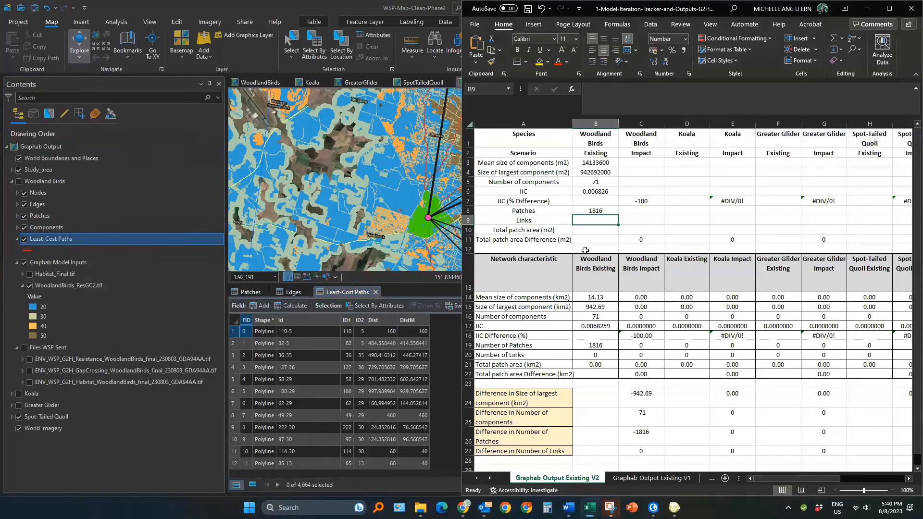
{"action": "left_click", "coordinate": [600, 229]}
{"action": "left_click", "coordinate": [602, 221]}
{"action": "type", "text": "4664"}
{"action": "key", "text": "Return"}
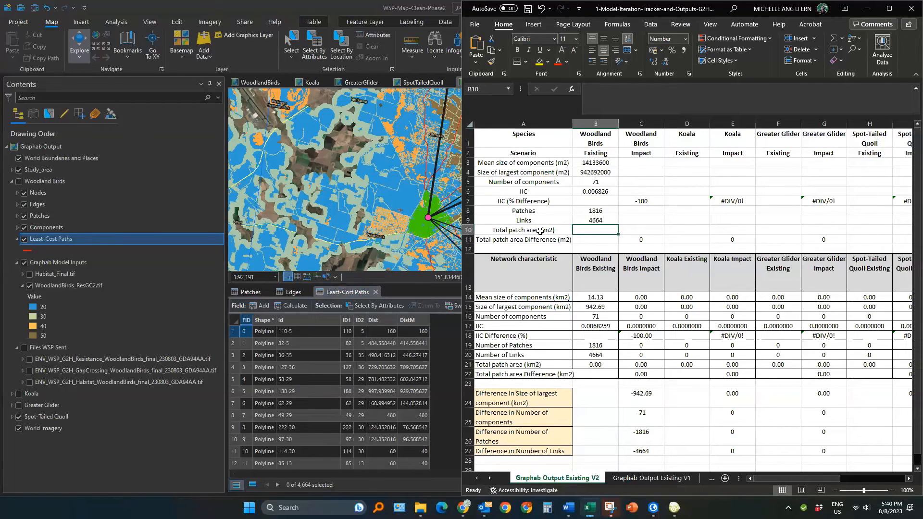
Step: Open statistics for the Area field of the Patches table and select the Sum value
{"action": "left_click", "coordinate": [260, 293]}
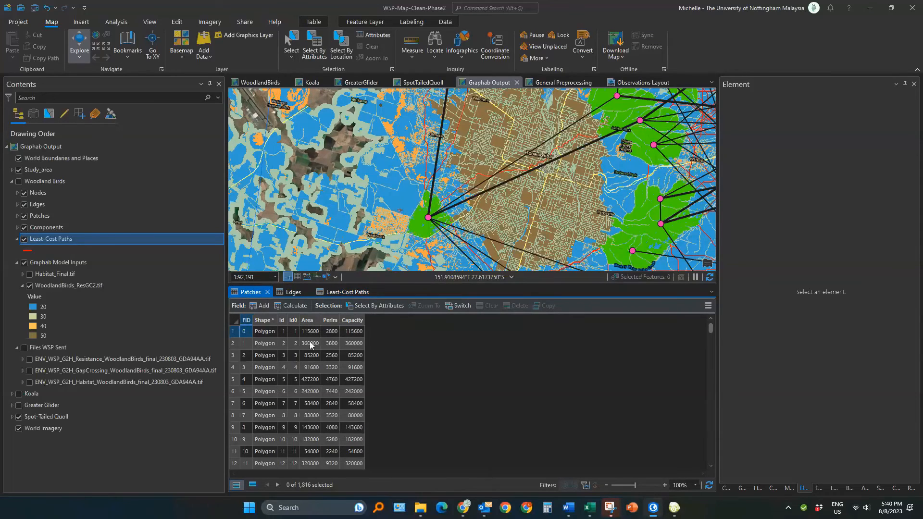
{"action": "left_click", "coordinate": [311, 321]}
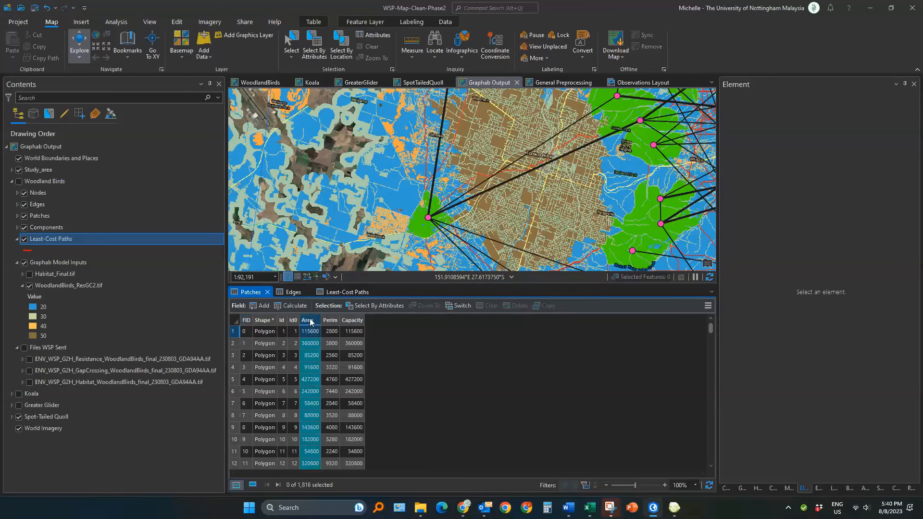
{"action": "right_click", "coordinate": [310, 322]}
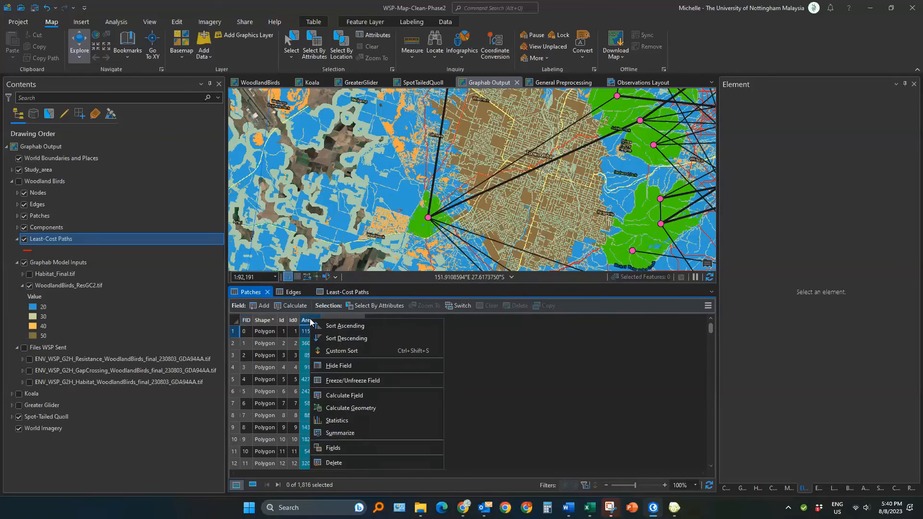
{"action": "left_click", "coordinate": [350, 420]}
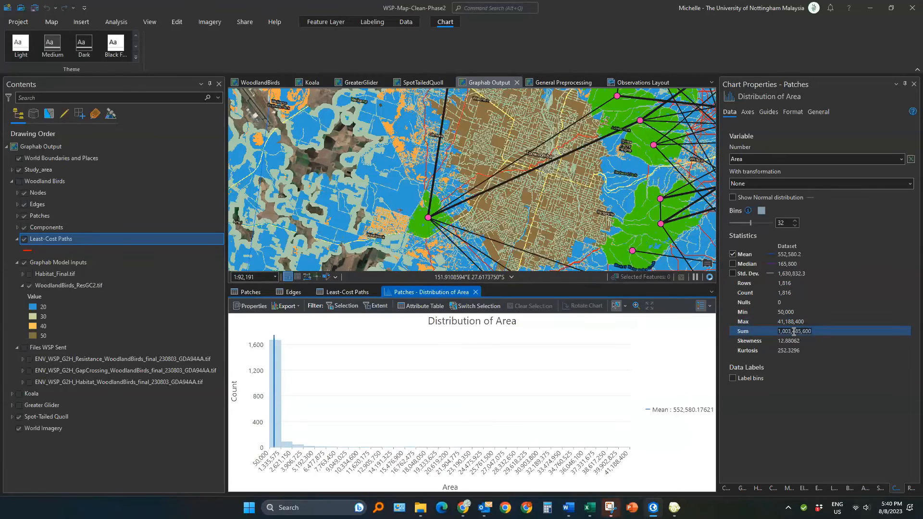
{"action": "left_click", "coordinate": [794, 331]}
{"action": "double_click", "coordinate": [792, 331]}
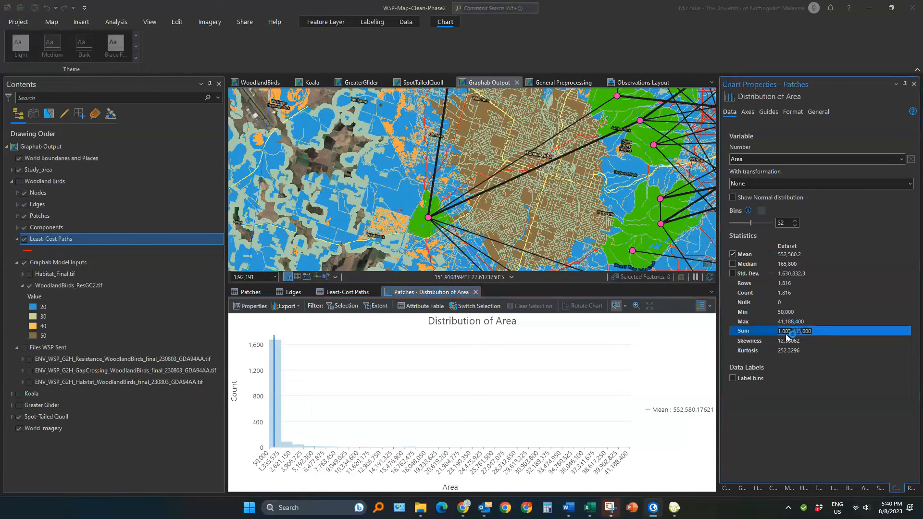
Step: Reopen the Area field statistics for the Patches table and copy the Sum value
{"action": "left_click", "coordinate": [252, 294]}
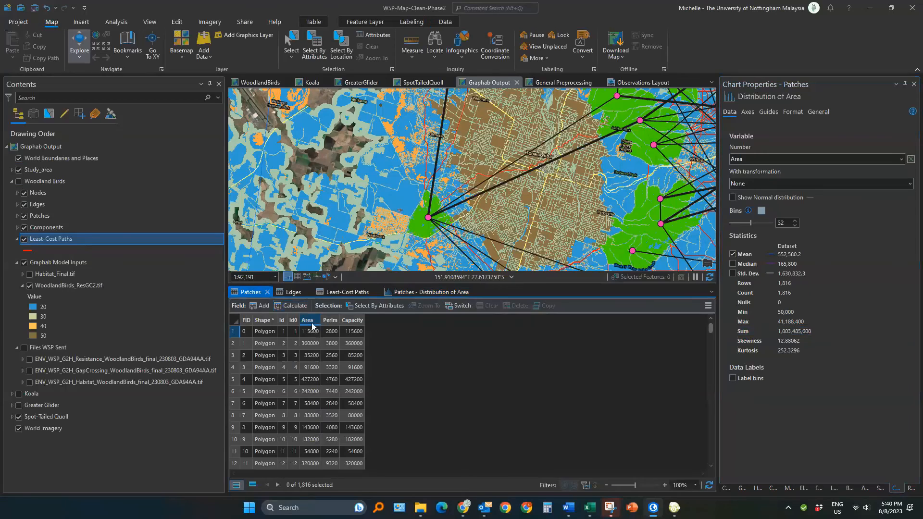
{"action": "right_click", "coordinate": [312, 321]}
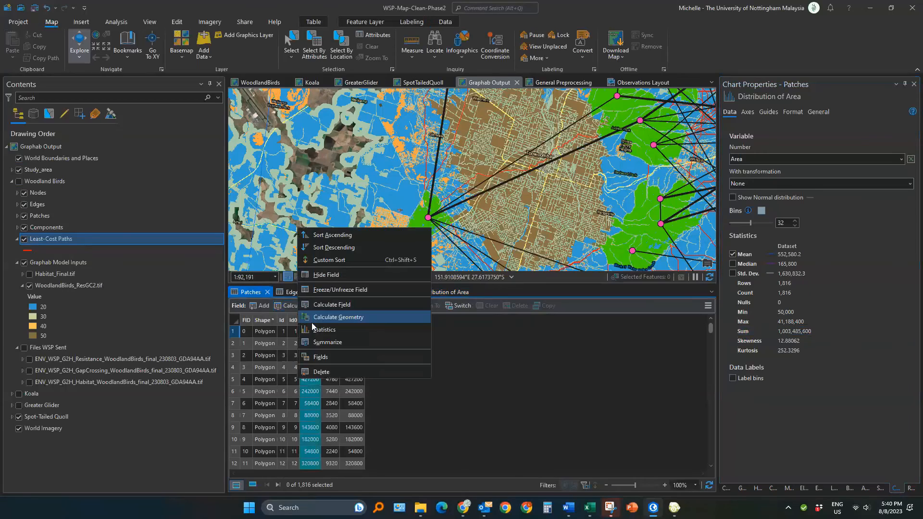
{"action": "left_click", "coordinate": [339, 341]}
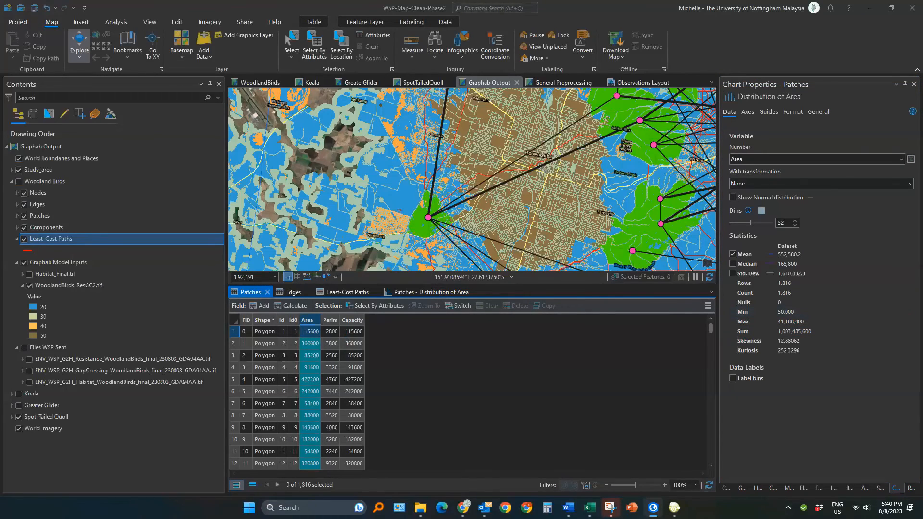
{"action": "right_click", "coordinate": [316, 322]}
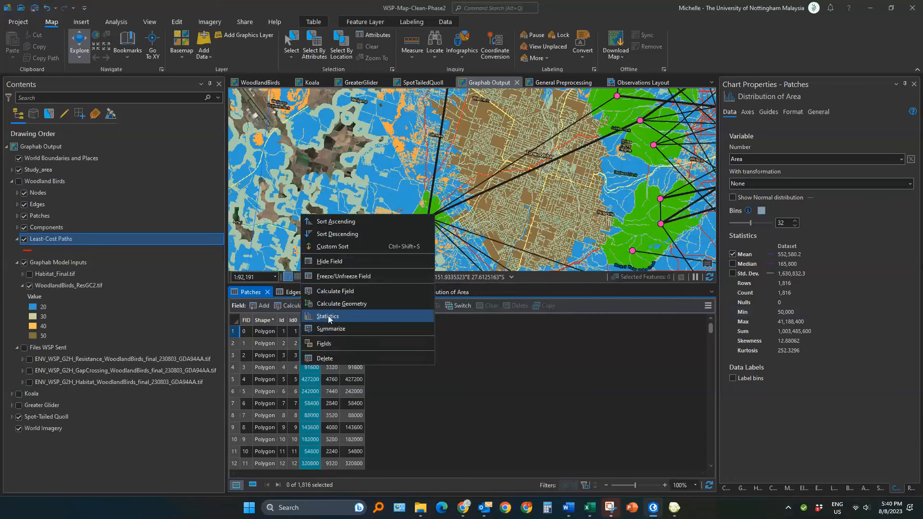
{"action": "left_click", "coordinate": [331, 317]}
{"action": "left_click", "coordinate": [782, 331]}
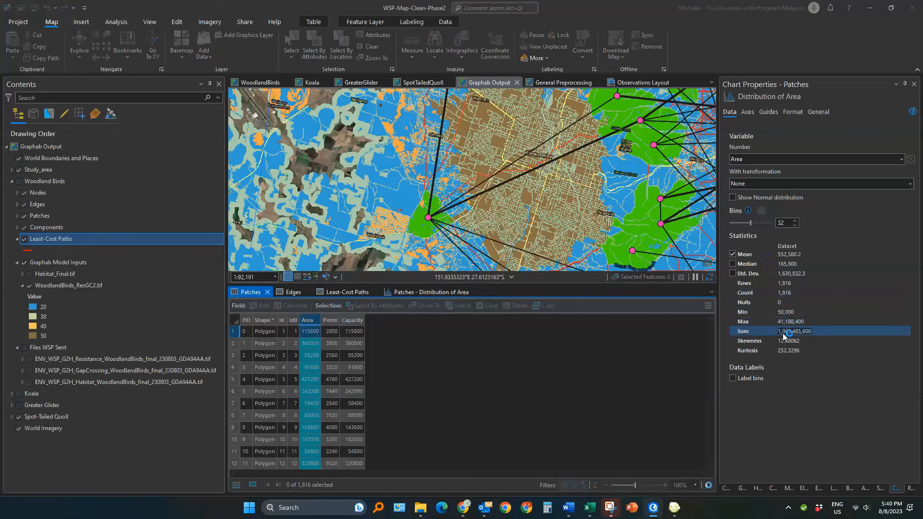
{"action": "left_click", "coordinate": [791, 331]}
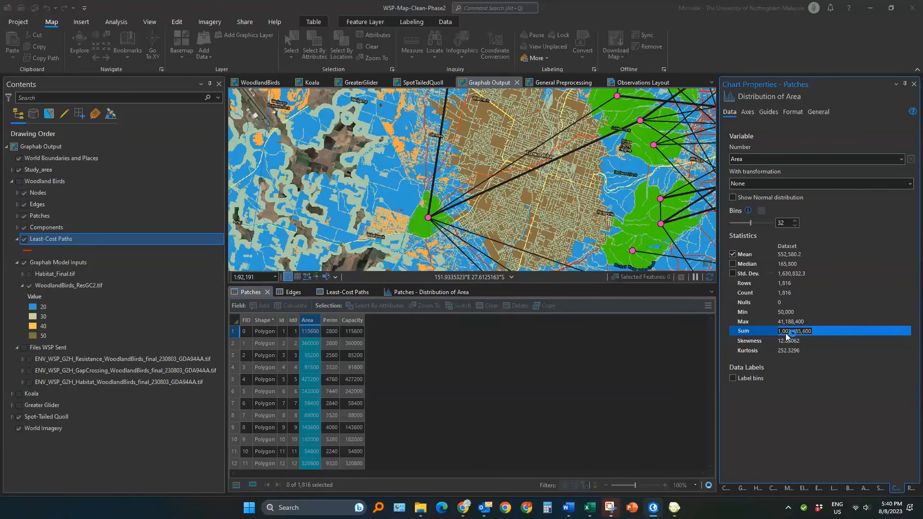
{"action": "left_click", "coordinate": [787, 334]}
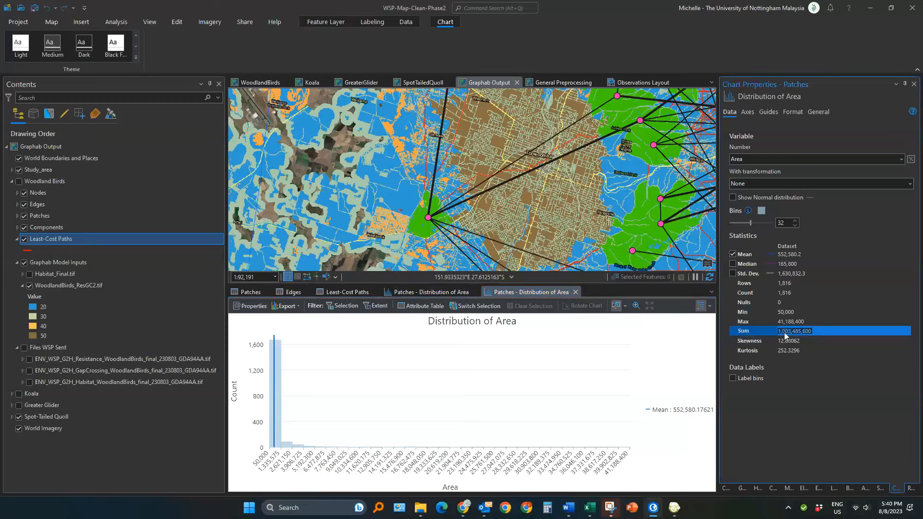
Step: Paste the area sum into the Woodland Birds Existing cell for Total patch area (m2)
{"action": "key", "text": "alt+Tab"}
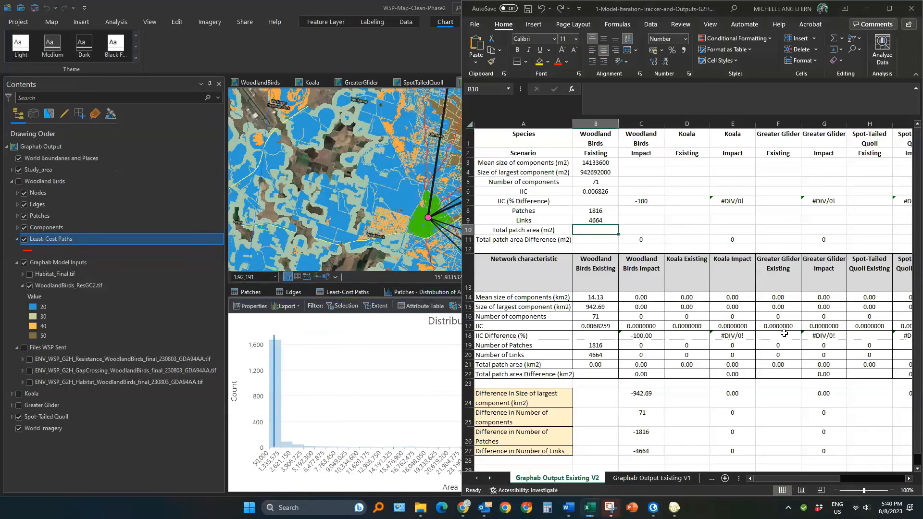
{"action": "left_click", "coordinate": [586, 229]}
{"action": "key", "text": "ctrl+v"}
{"action": "key", "text": "Return"}
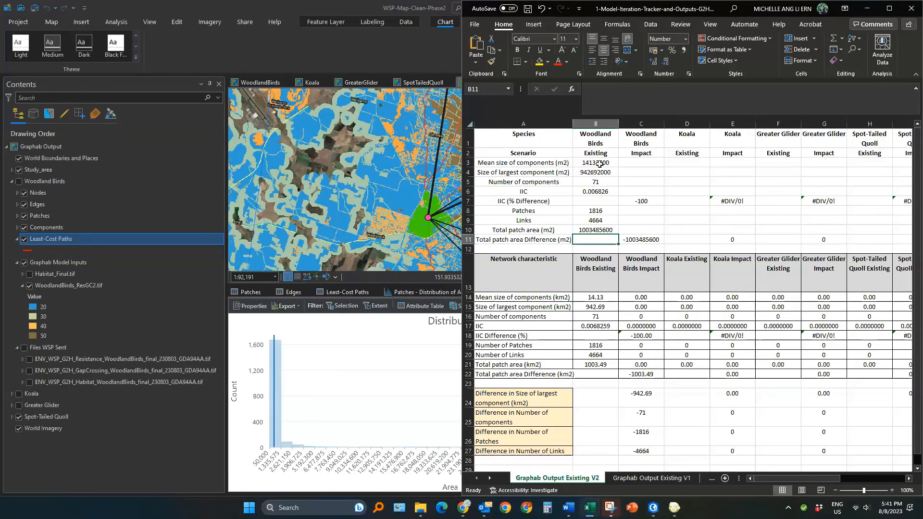
Step: Select the Woodland Birds Existing values from mean component size down to total patch area
{"action": "left_click_drag", "start_coordinate": [599, 164], "coordinate": [600, 230]}
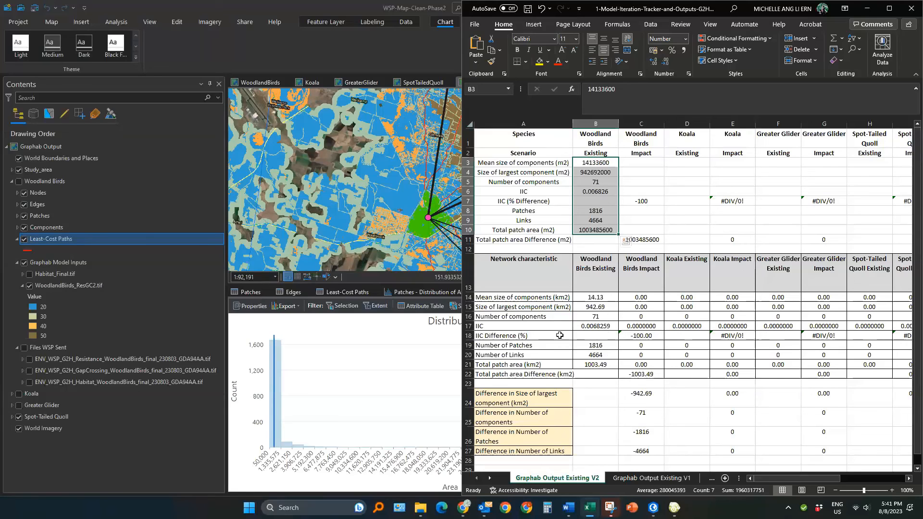
{"action": "left_click", "coordinate": [189, 361]}
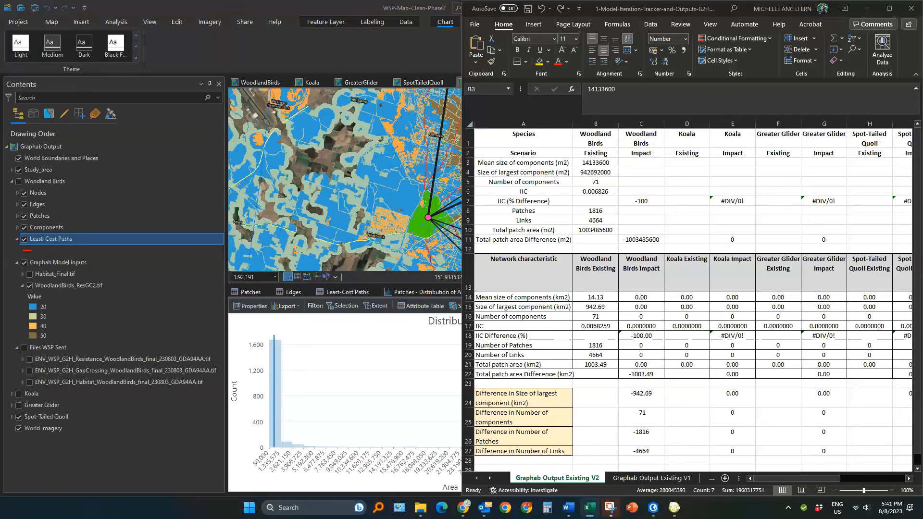
{"action": "key", "text": "alt+Tab"}
{"action": "key", "text": "alt+Tab"}
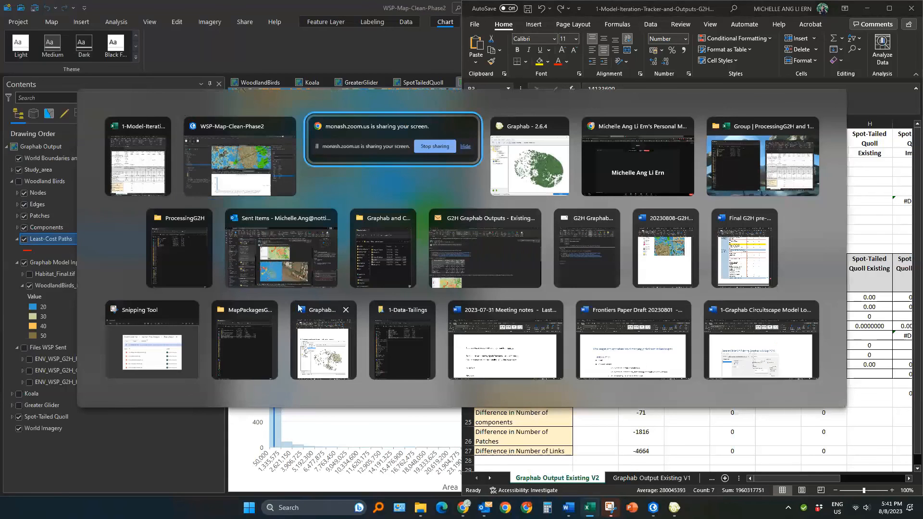
Step: Switch to File Explorer and open the WoodlandBirds Graphab folder under ProcessingG2H
{"action": "left_click", "coordinate": [189, 247]}
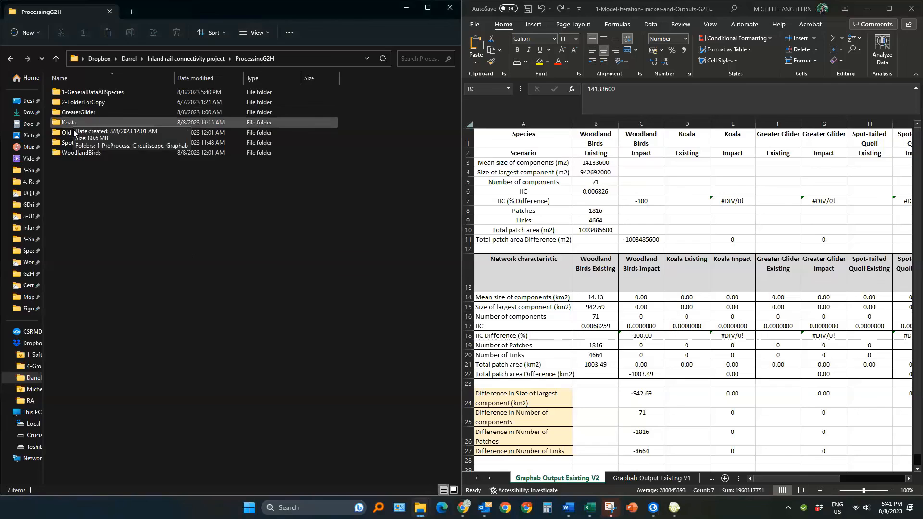
{"action": "double_click", "coordinate": [80, 152]}
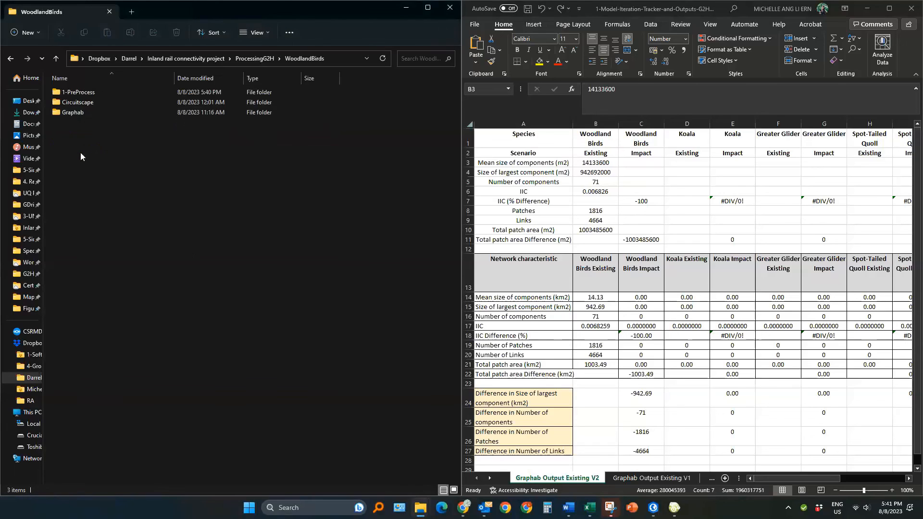
{"action": "double_click", "coordinate": [79, 110]}
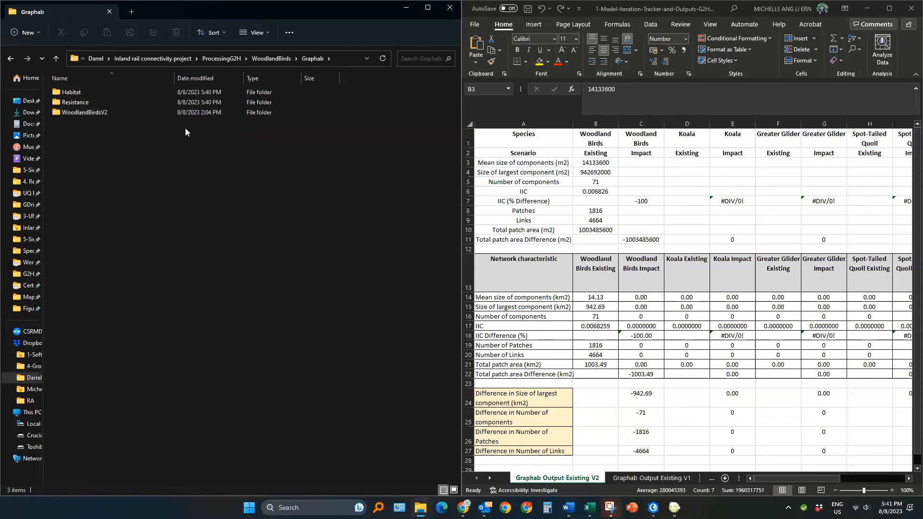